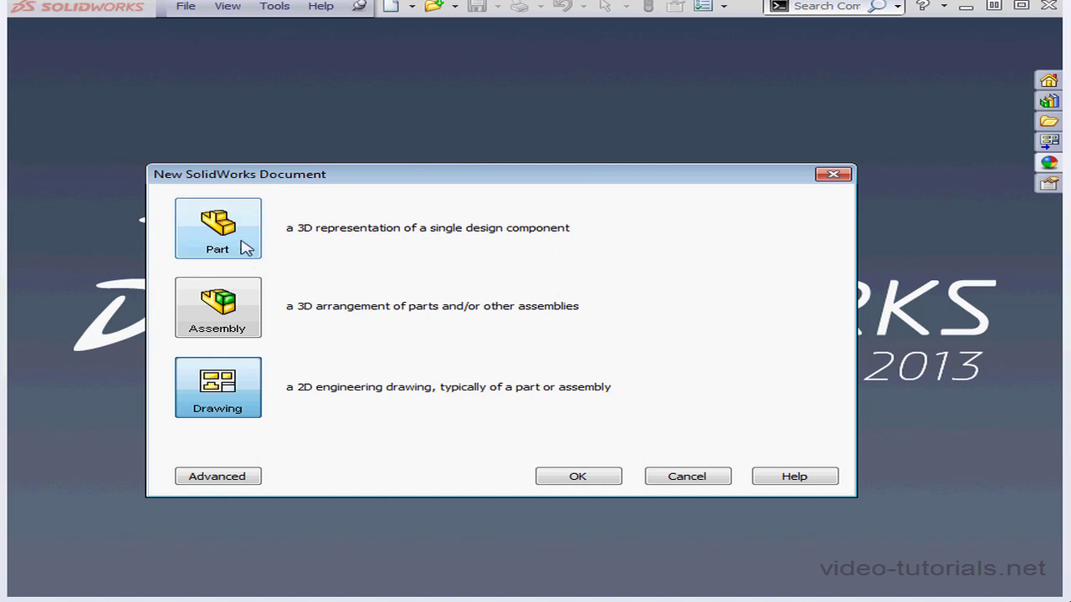
Create a new part document.
{"action": "left_click", "coordinate": [232, 235]}
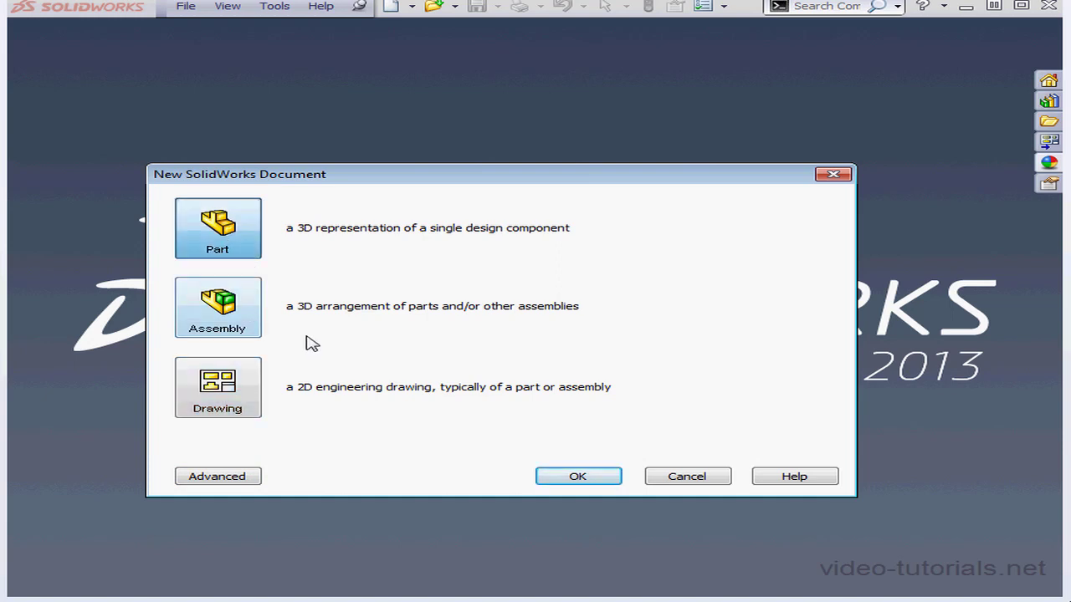
{"action": "left_click", "coordinate": [580, 477]}
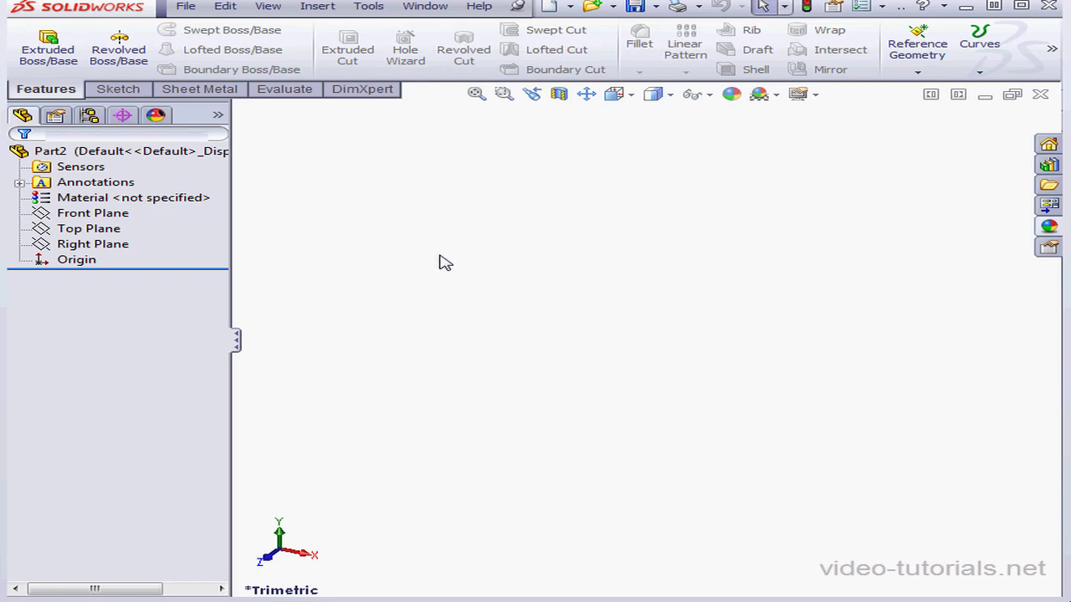
Review the part's PropertyManager, ConfigurationManager, DimXpertManager and DisplayManager, and return to the feature tree.
{"action": "left_click", "coordinate": [54, 117]}
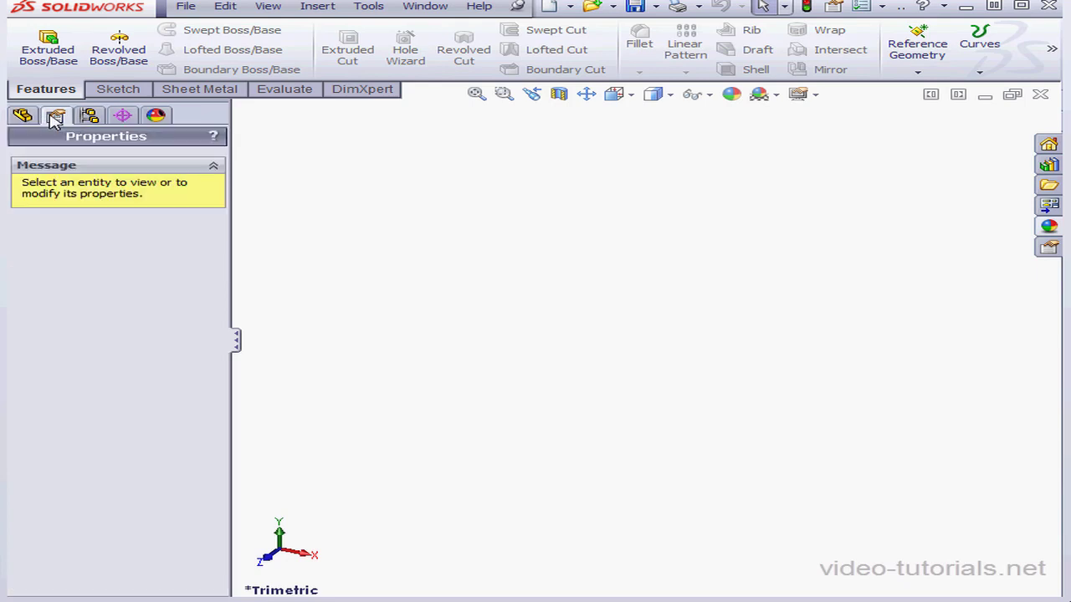
{"action": "left_click", "coordinate": [90, 119]}
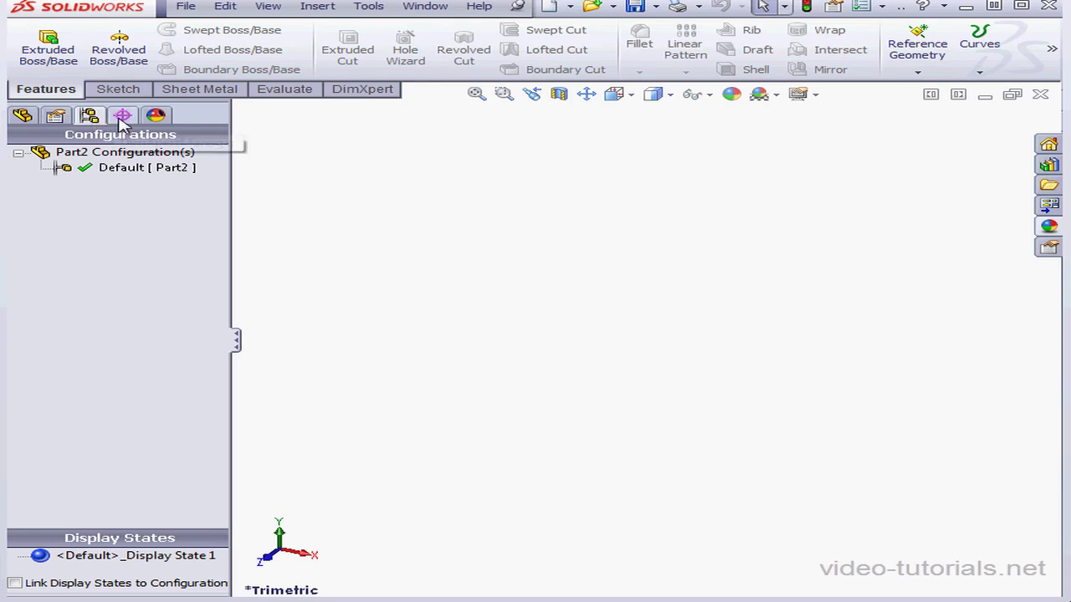
{"action": "left_click", "coordinate": [122, 119]}
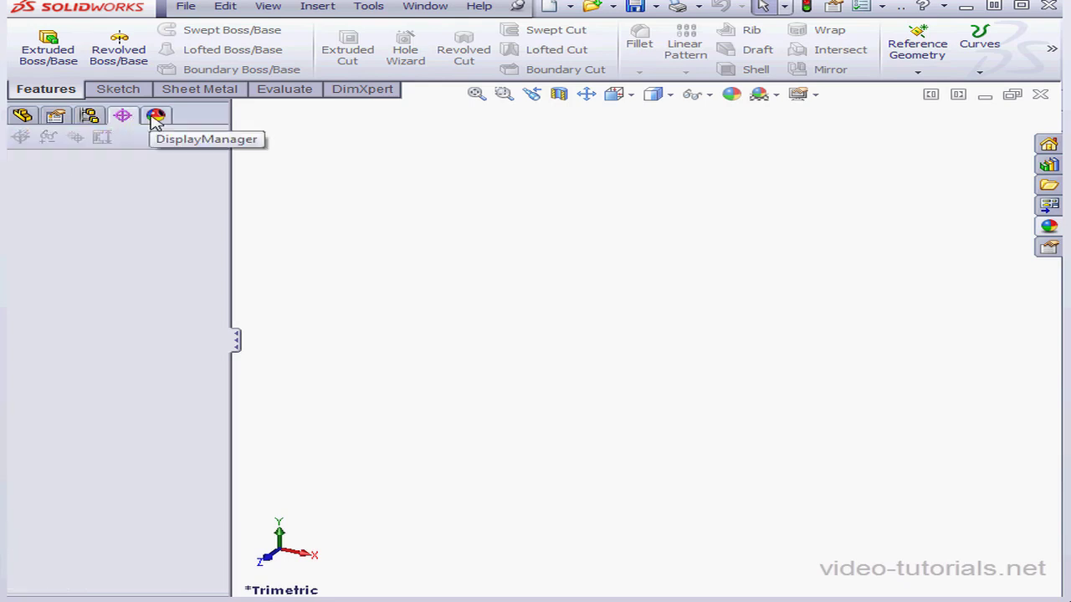
{"action": "left_click", "coordinate": [155, 118]}
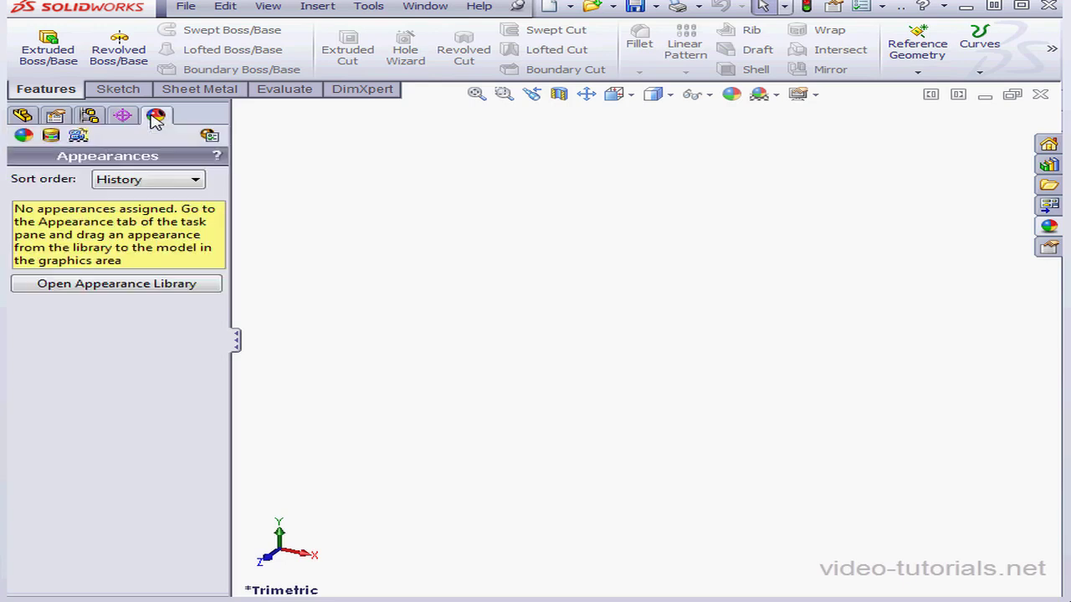
{"action": "left_click", "coordinate": [24, 117]}
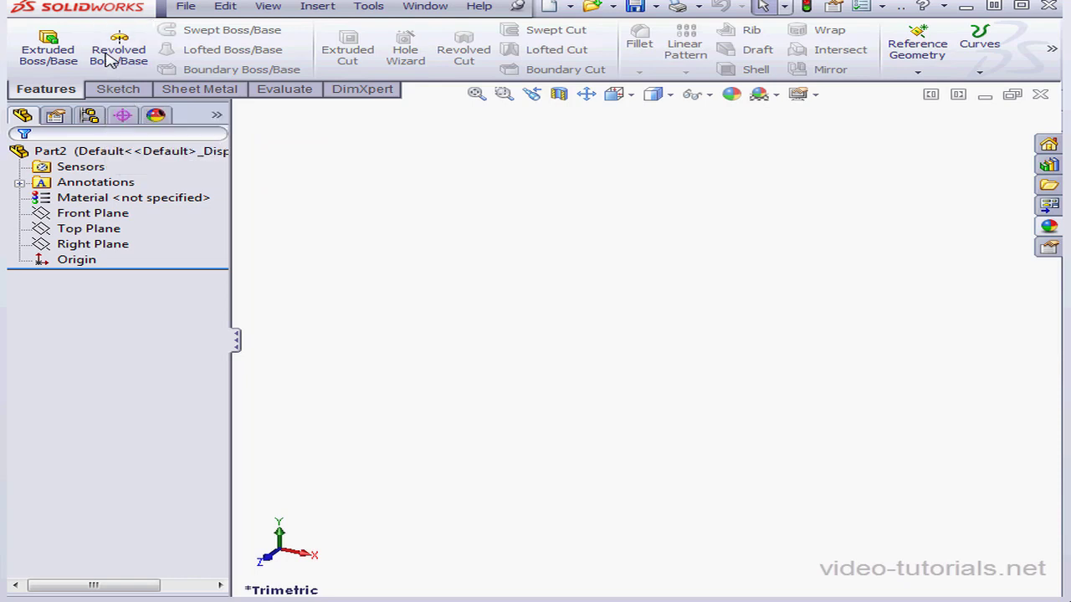
Review the Sketch, Sheet Metal and Evaluate command sets, and return to the Features commands.
{"action": "left_click", "coordinate": [111, 92]}
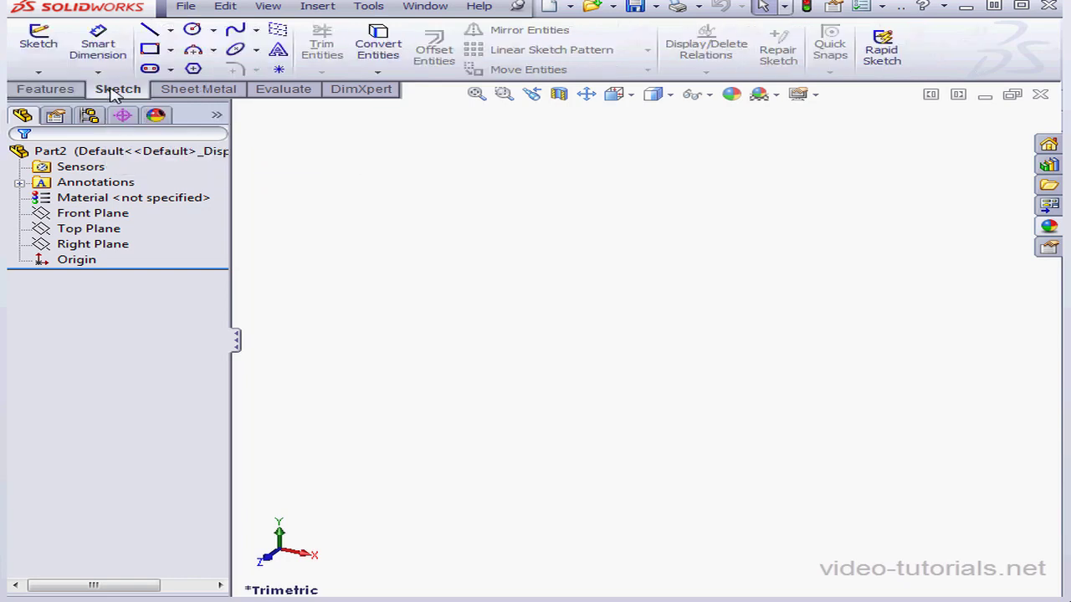
{"action": "left_click", "coordinate": [194, 92]}
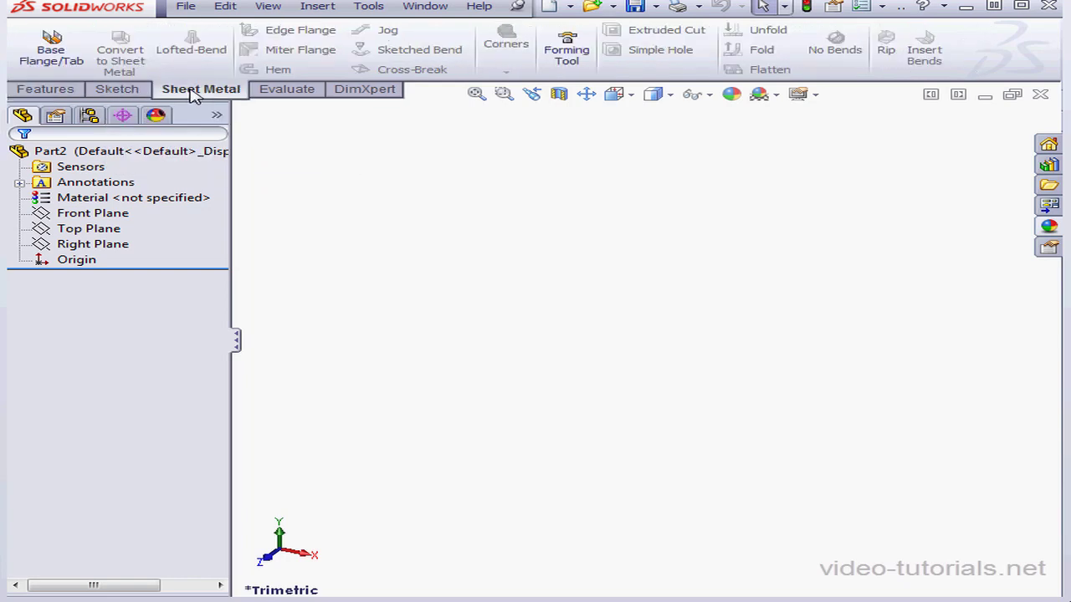
{"action": "left_click", "coordinate": [285, 92]}
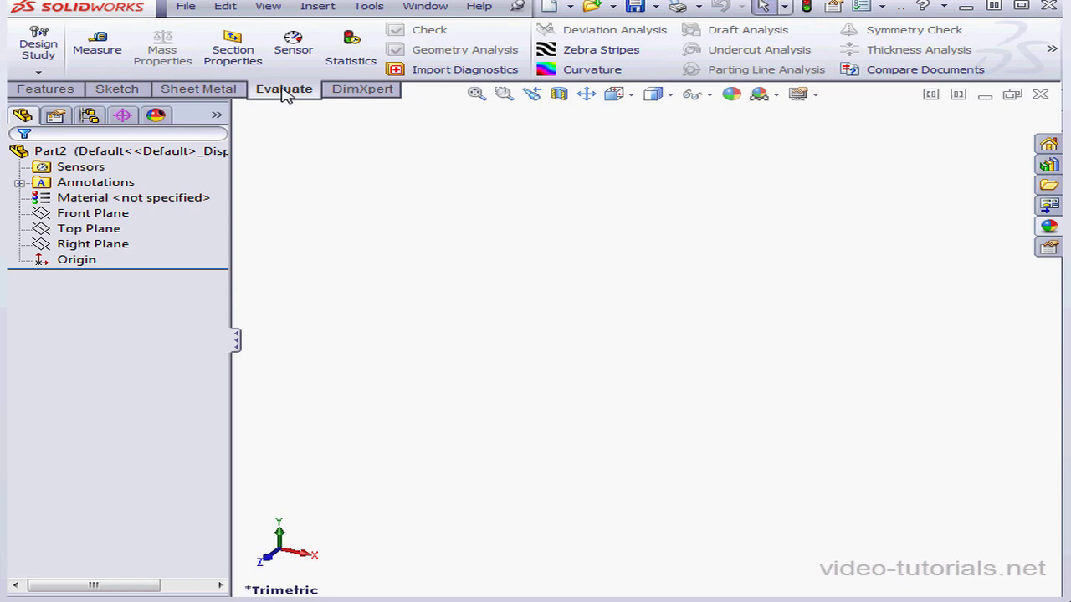
{"action": "left_click", "coordinate": [52, 93]}
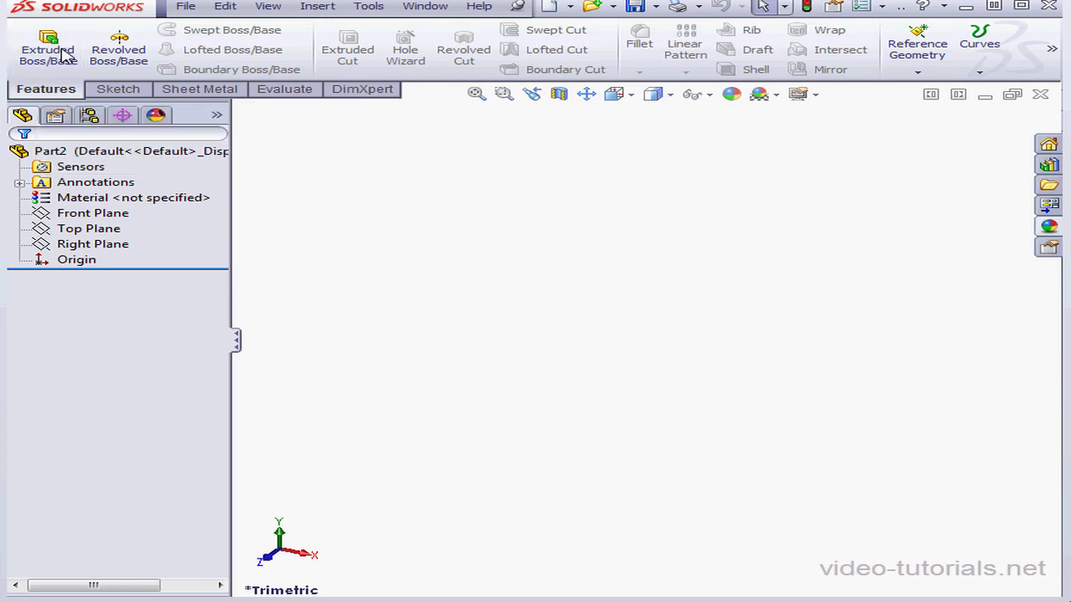
Add the Surfaces command set to the CommandManager and remove it again.
{"action": "right_click", "coordinate": [285, 94]}
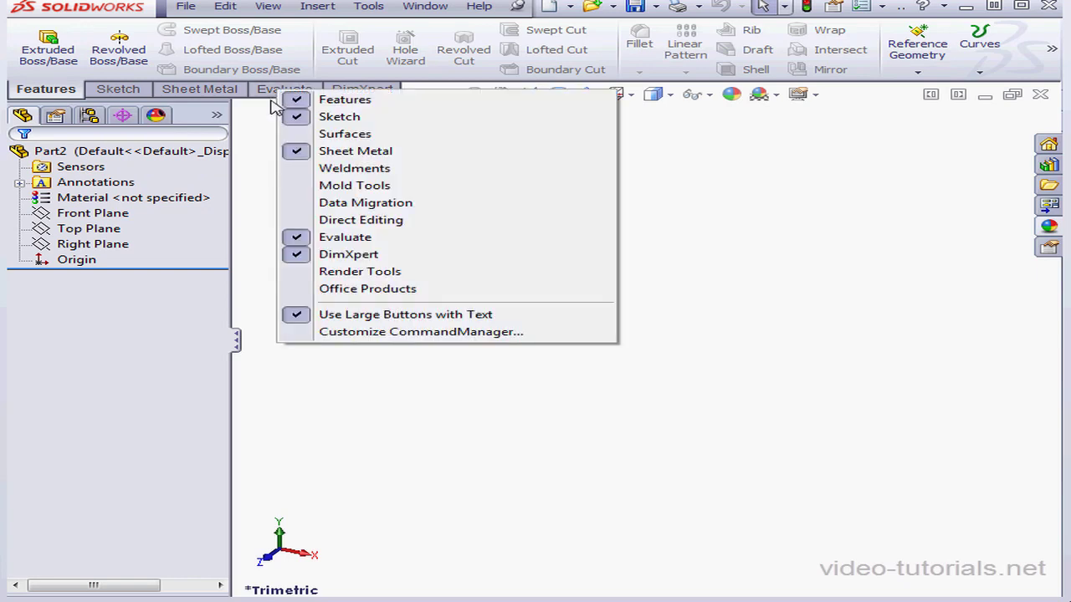
{"action": "left_click", "coordinate": [315, 137]}
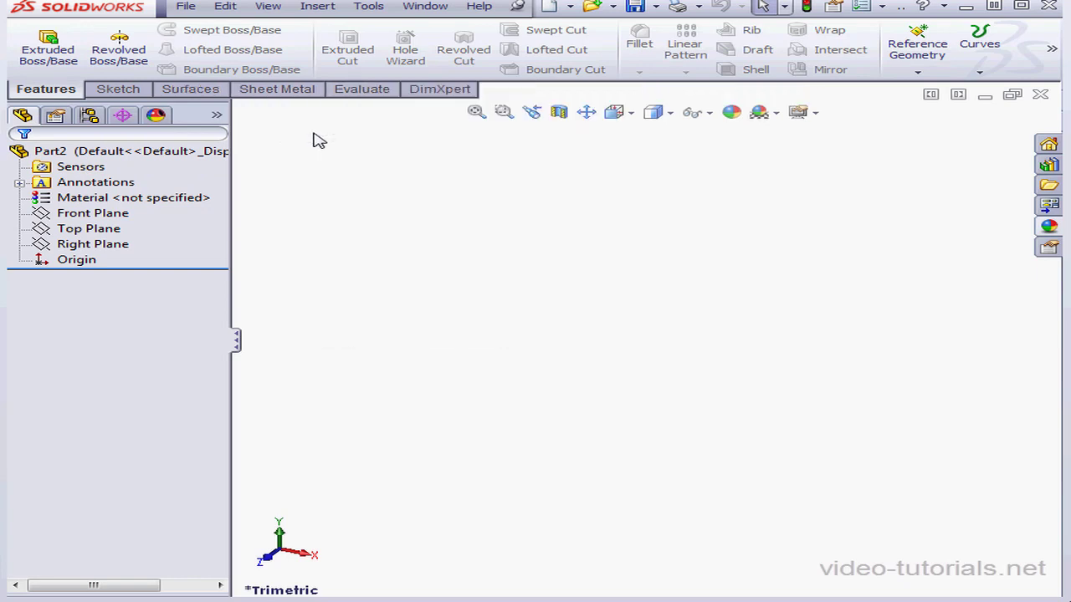
{"action": "right_click", "coordinate": [296, 94]}
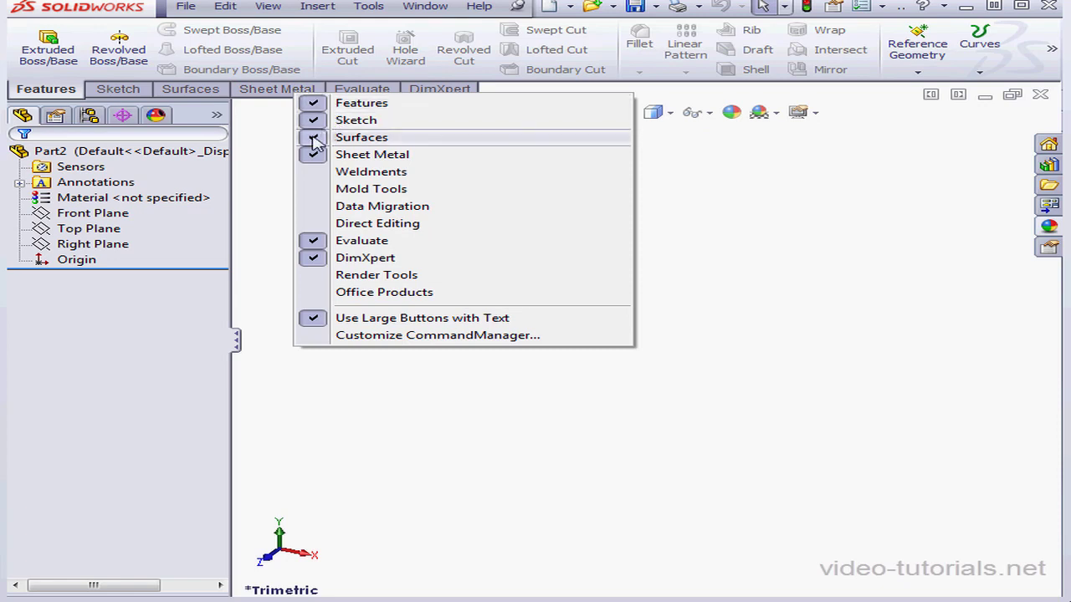
{"action": "left_click", "coordinate": [314, 139]}
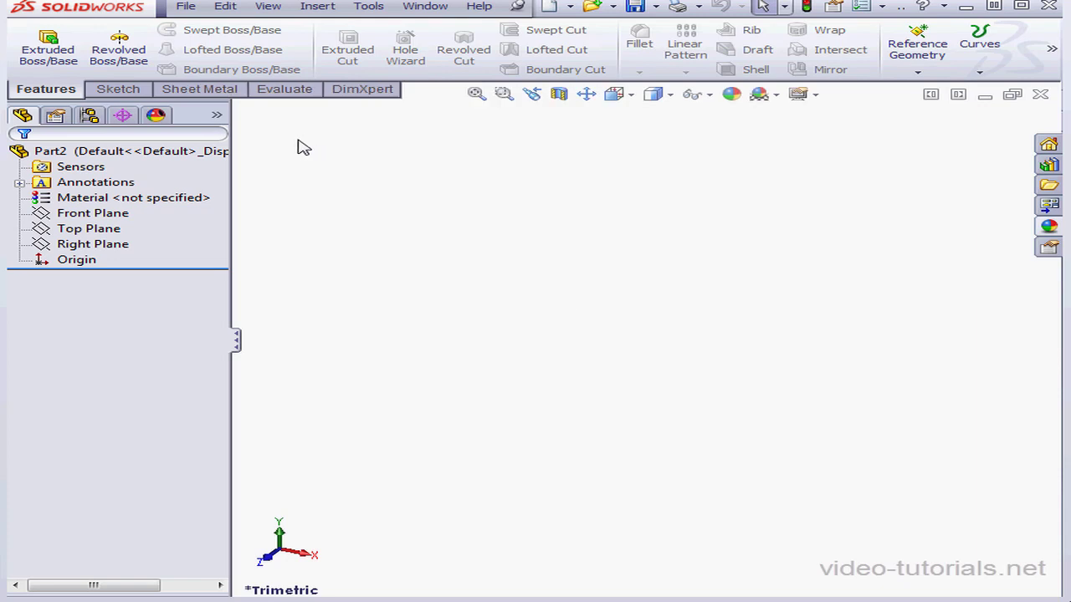
Open the Customize dialog for the CommandManager.
{"action": "right_click", "coordinate": [295, 94]}
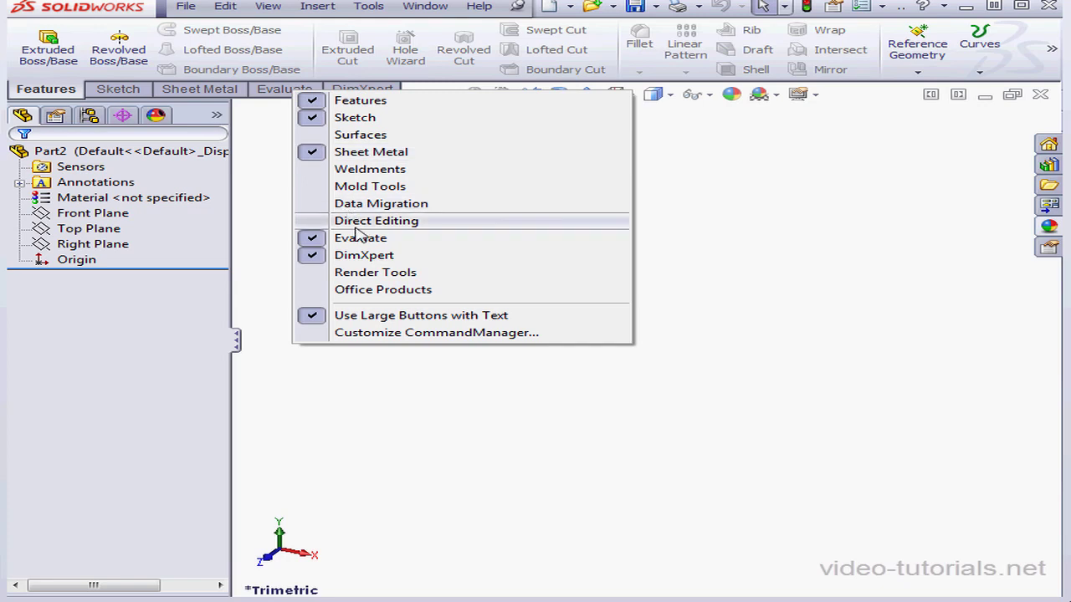
{"action": "left_click", "coordinate": [389, 333]}
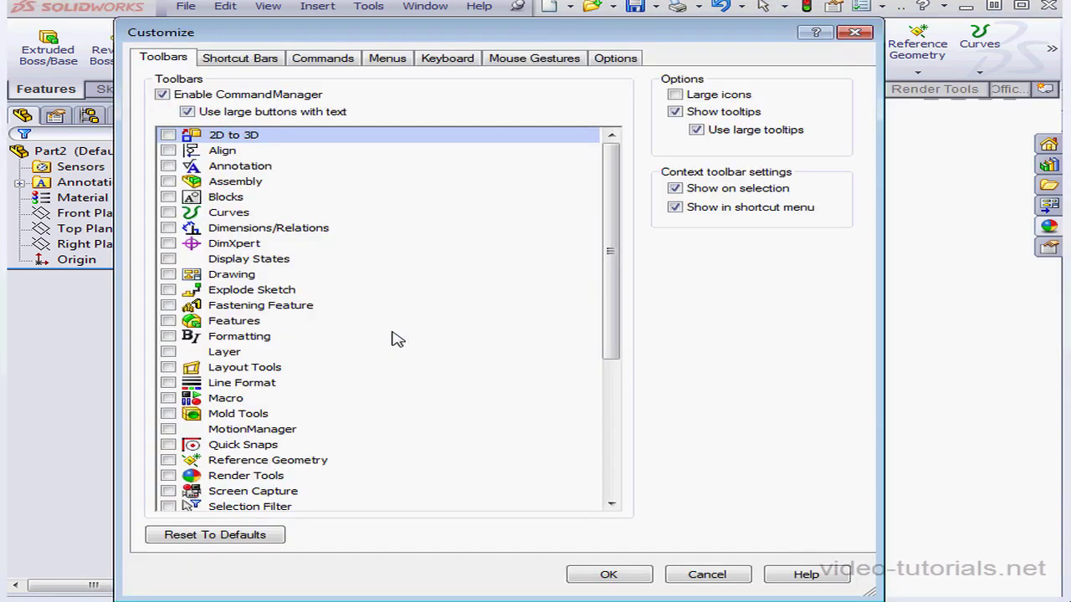
Switch the CommandManager and its large buttons with text off and back on.
{"action": "left_click", "coordinate": [162, 94]}
{"action": "left_click", "coordinate": [161, 94]}
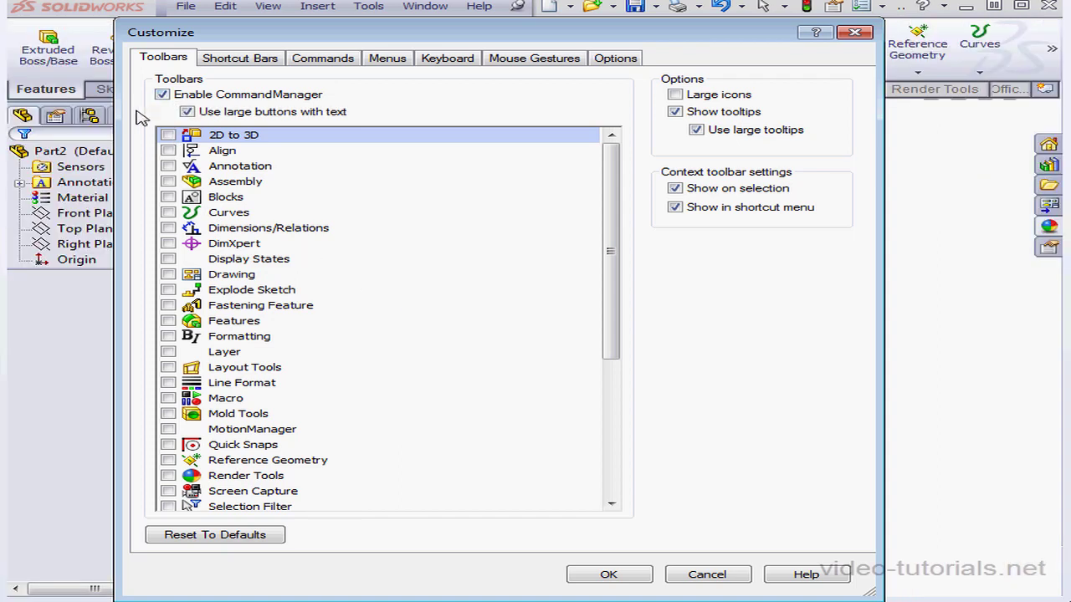
{"action": "left_click", "coordinate": [187, 112]}
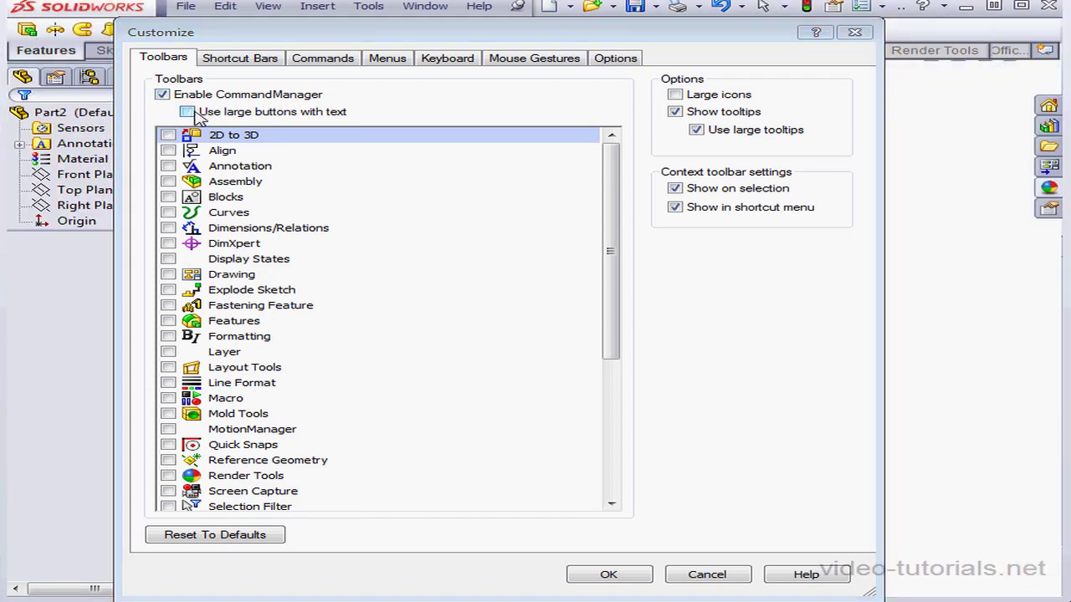
{"action": "left_click", "coordinate": [188, 112]}
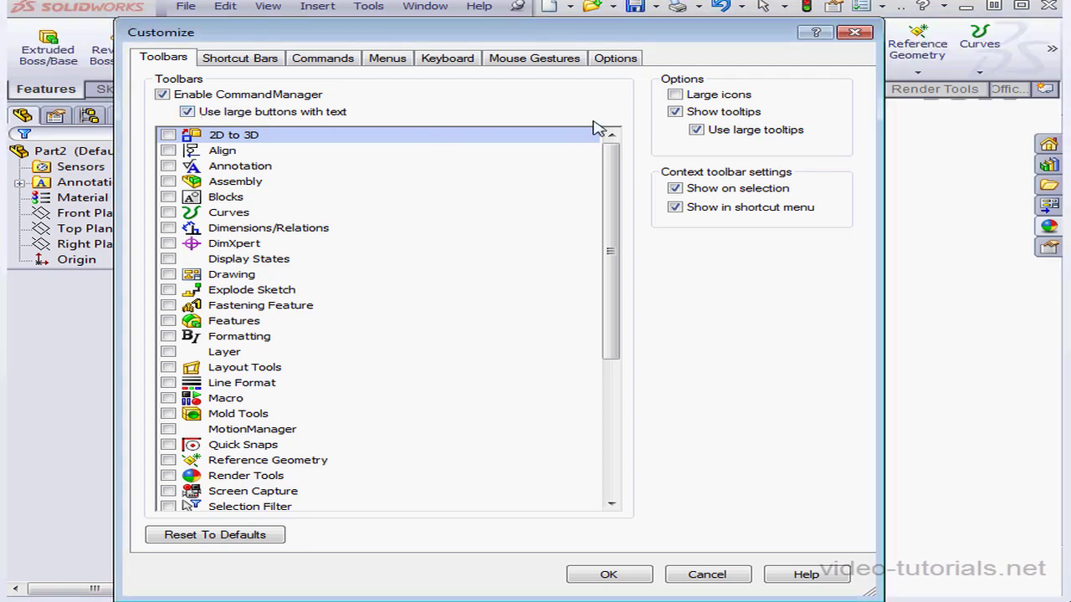
Switch large icons on and off again, and turn tooltips off and back on.
{"action": "left_click", "coordinate": [675, 96]}
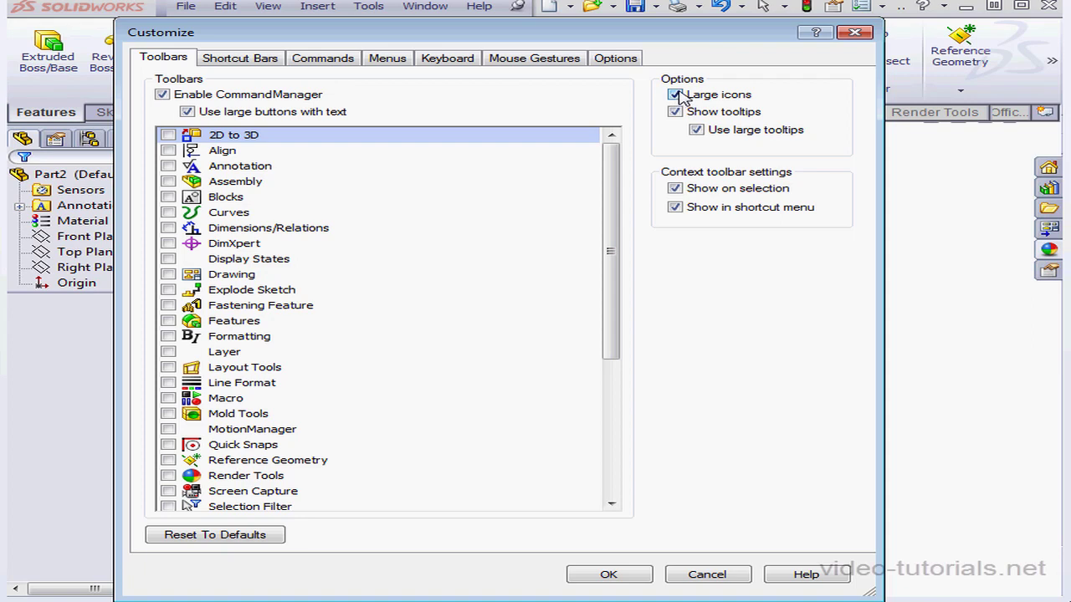
{"action": "left_click", "coordinate": [675, 95]}
{"action": "left_click", "coordinate": [675, 112]}
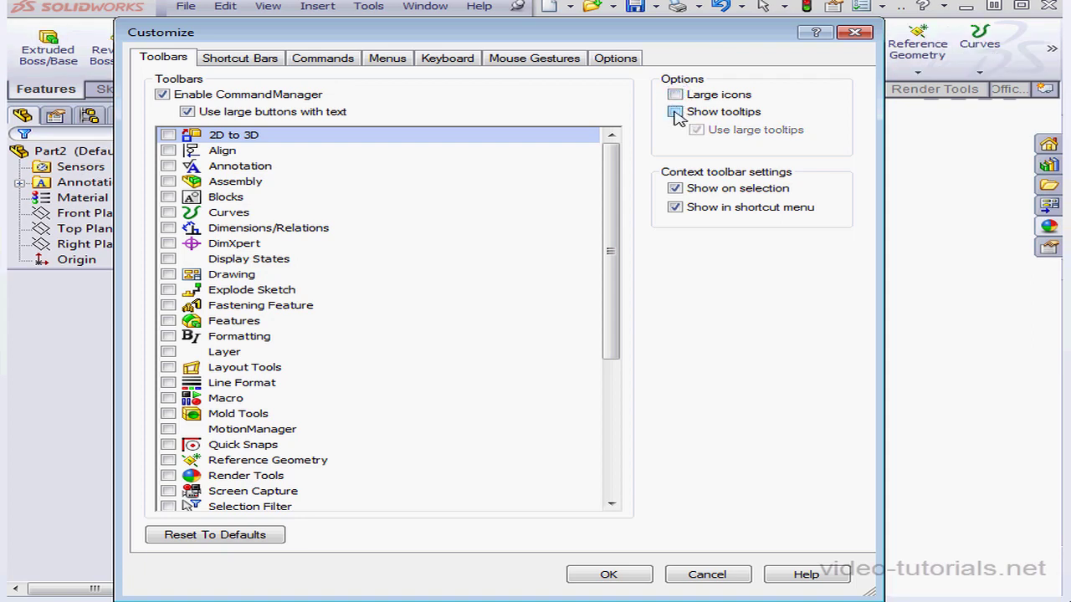
{"action": "left_click", "coordinate": [674, 112]}
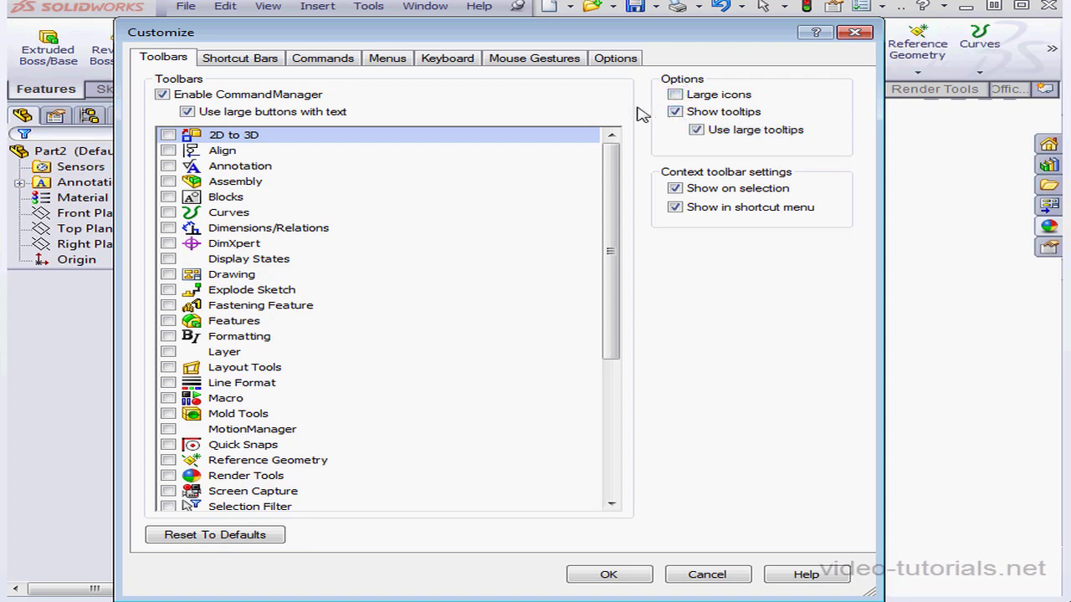
Hide the text label of the Extruded Boss/Base command, show it again and restore the text below its icon.
{"action": "right_click", "coordinate": [55, 47]}
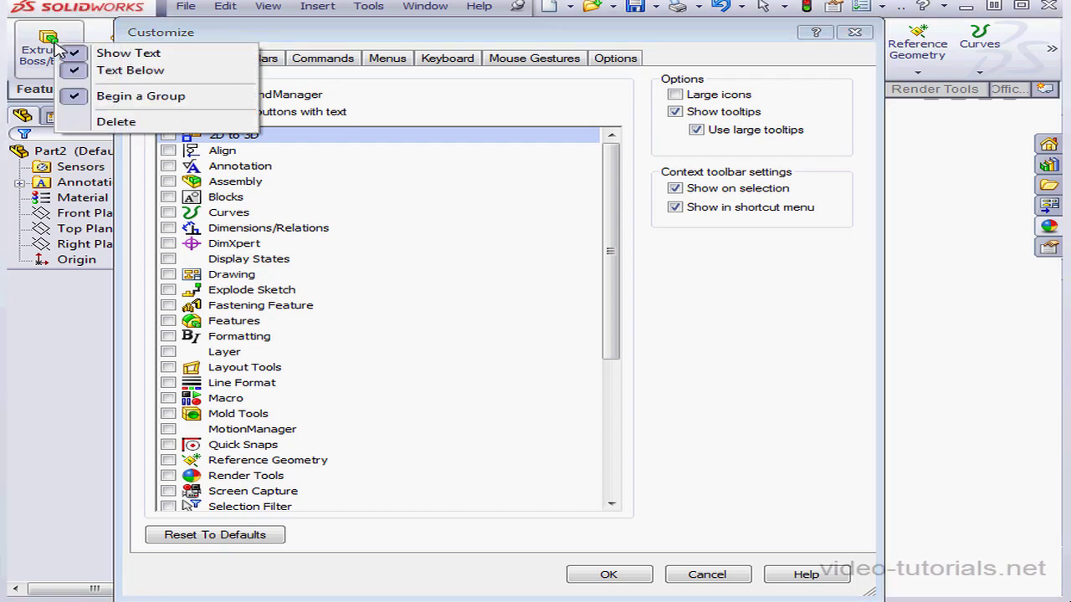
{"action": "left_click", "coordinate": [125, 52]}
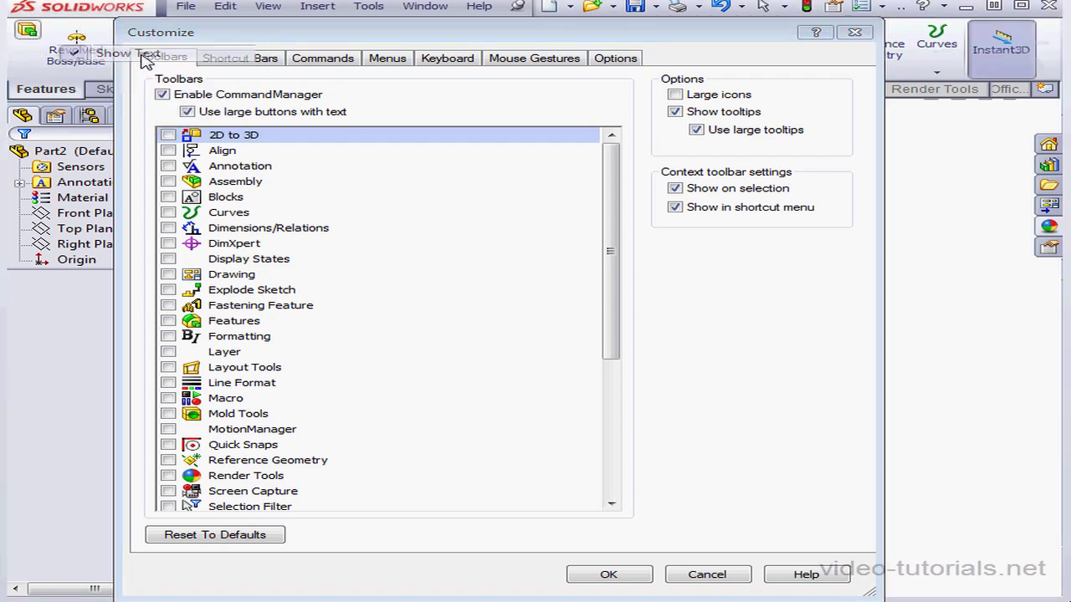
{"action": "right_click", "coordinate": [34, 32]}
{"action": "left_click", "coordinate": [80, 42]}
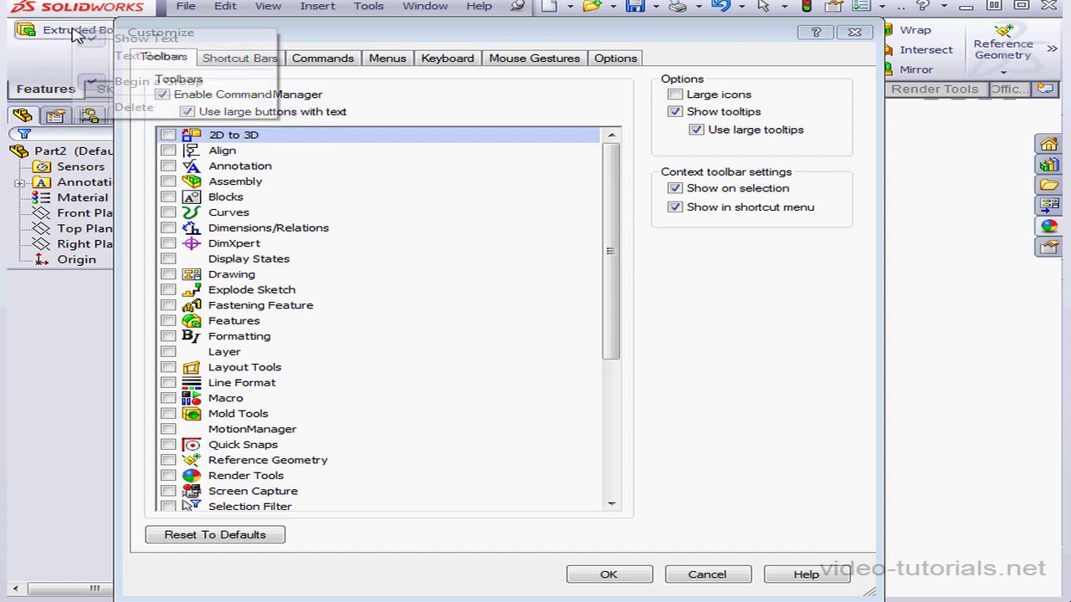
{"action": "right_click", "coordinate": [75, 33]}
{"action": "left_click", "coordinate": [130, 59]}
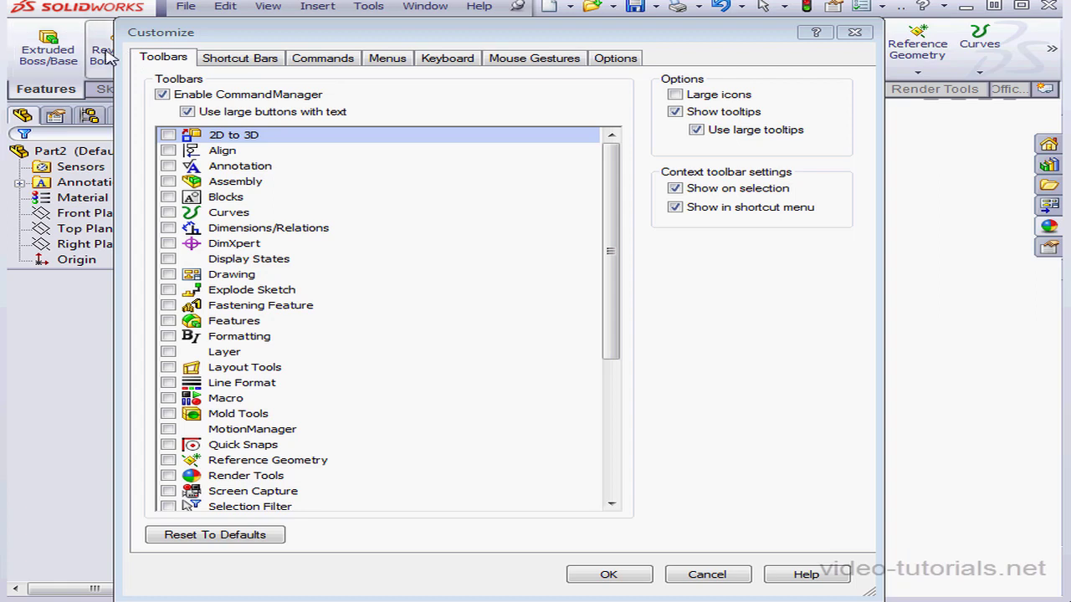
{"action": "right_click", "coordinate": [56, 40]}
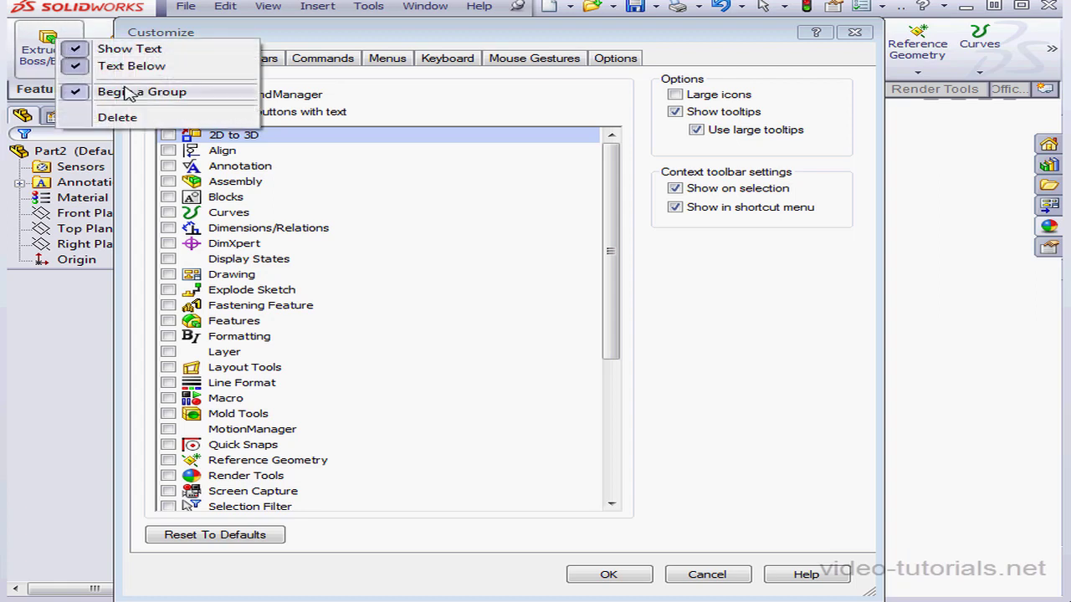
{"action": "left_click", "coordinate": [425, 31]}
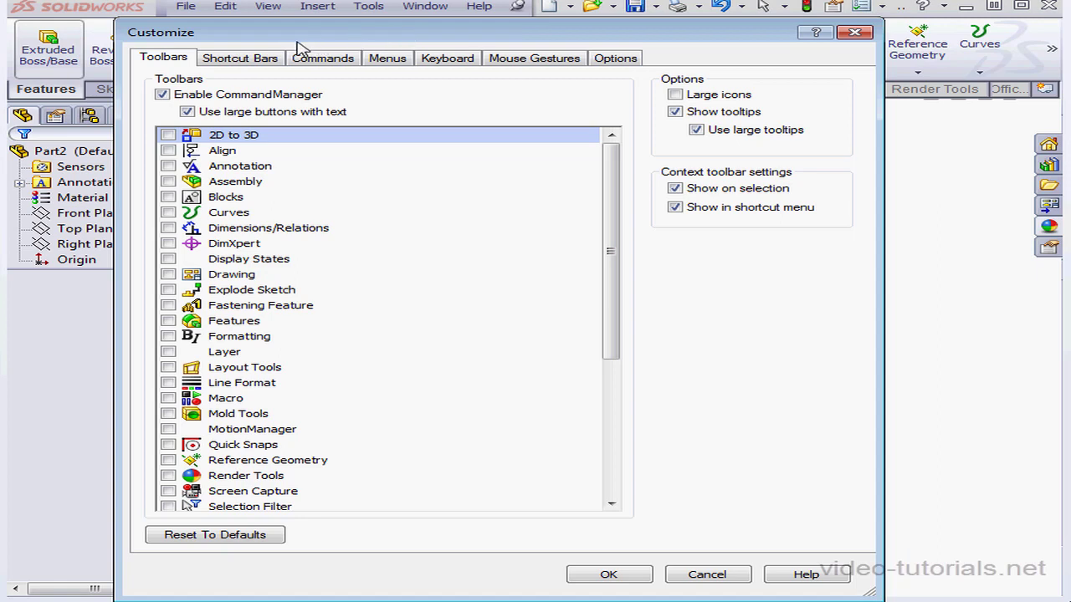
Review the customizable shortcut toolbars for drawings and sketches.
{"action": "left_click", "coordinate": [258, 65]}
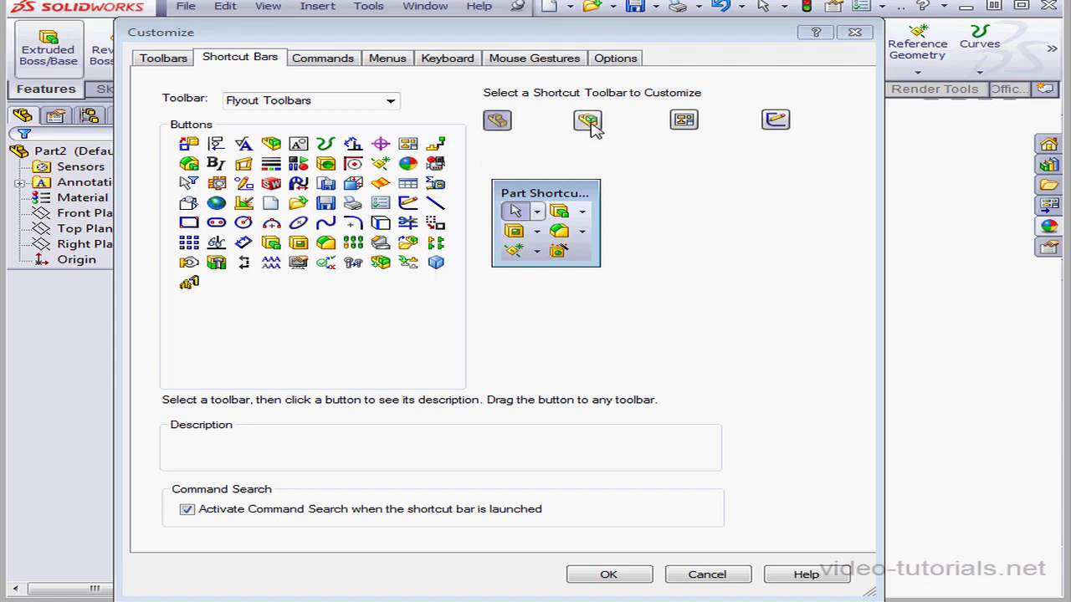
{"action": "left_click", "coordinate": [691, 134]}
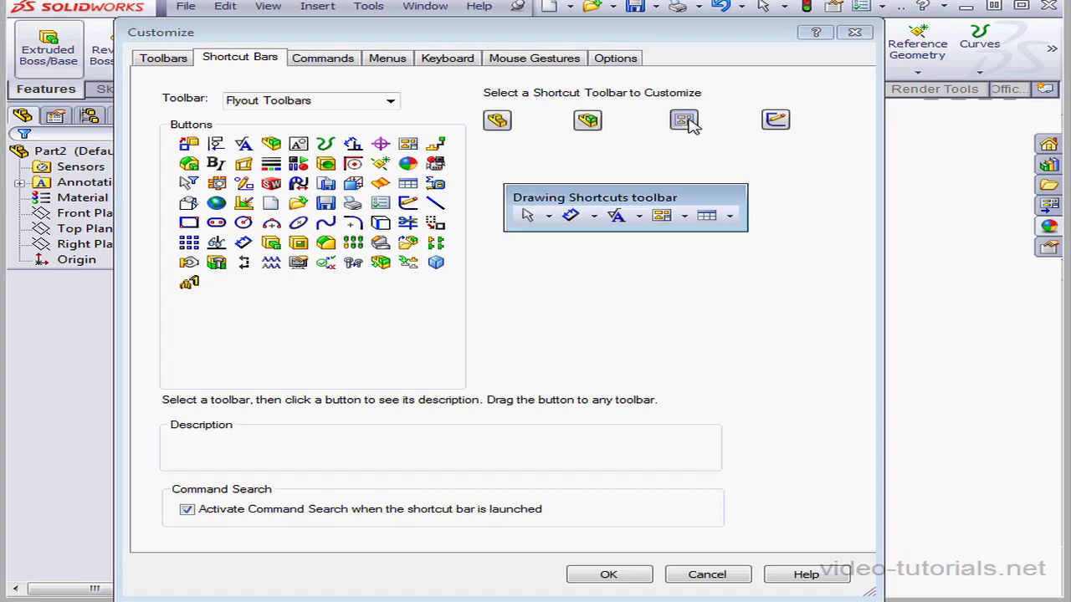
{"action": "left_click", "coordinate": [769, 125]}
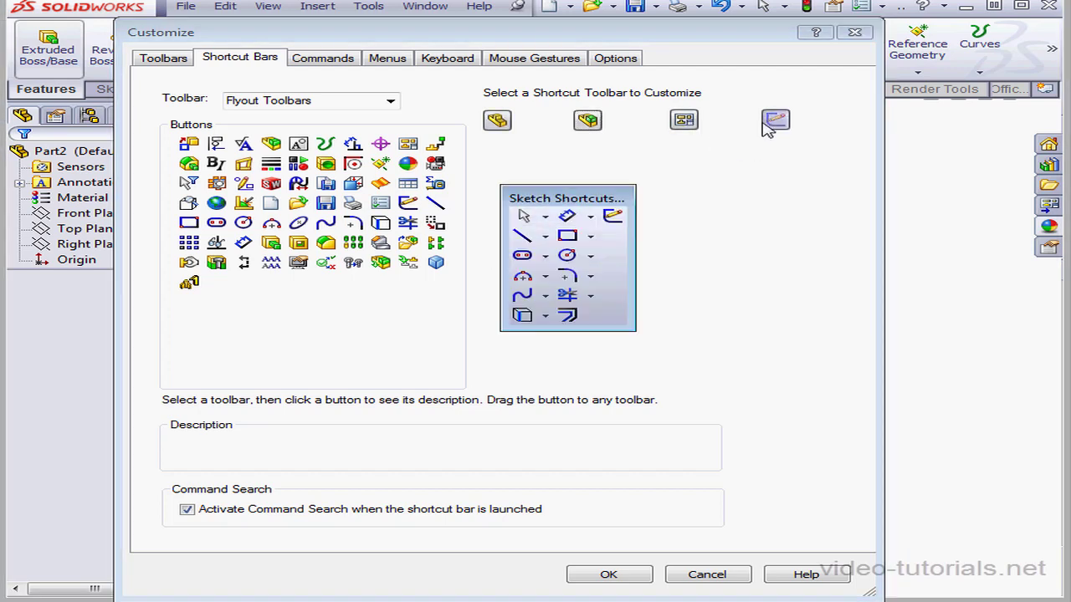
Move the part shortcut toolbar clear of the Customize dialog and add the Assembly Features command to it.
{"action": "left_click", "coordinate": [497, 122]}
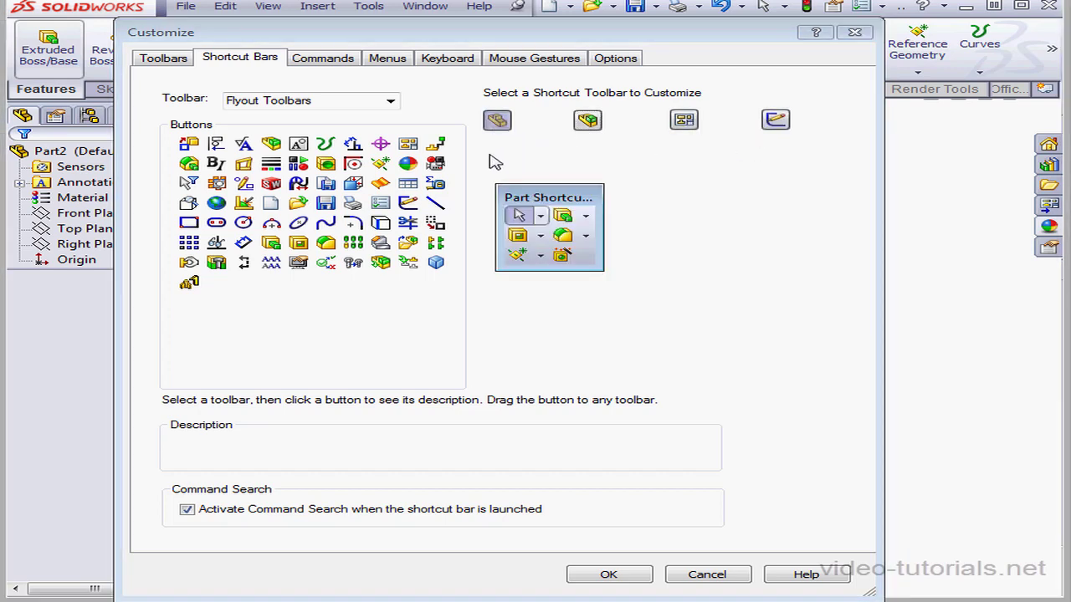
{"action": "left_click_drag", "start_coordinate": [536, 197], "coordinate": [932, 185]}
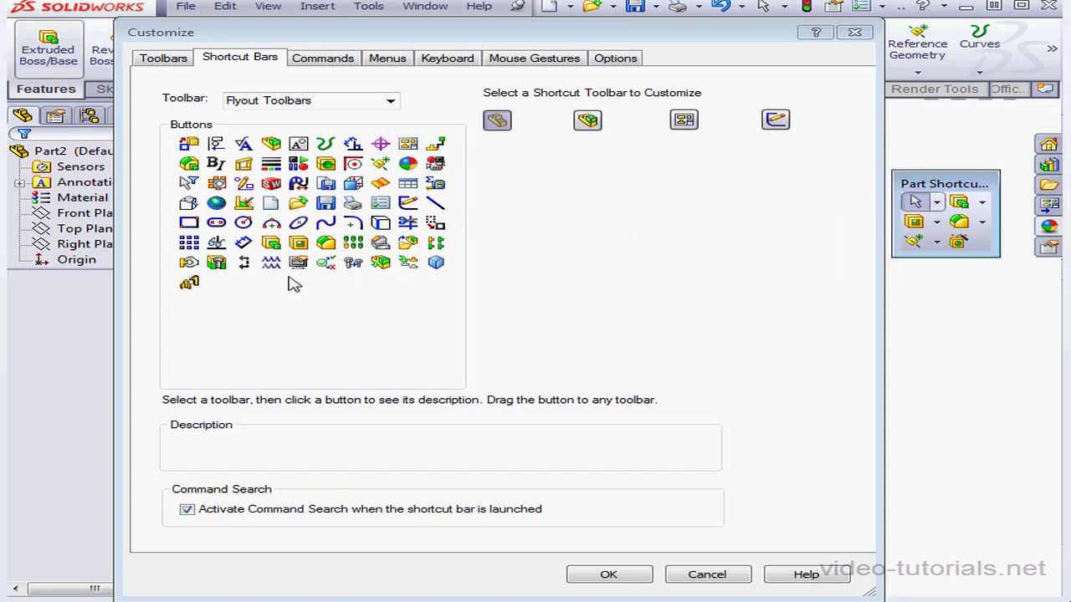
{"action": "left_click_drag", "start_coordinate": [215, 262], "coordinate": [952, 249]}
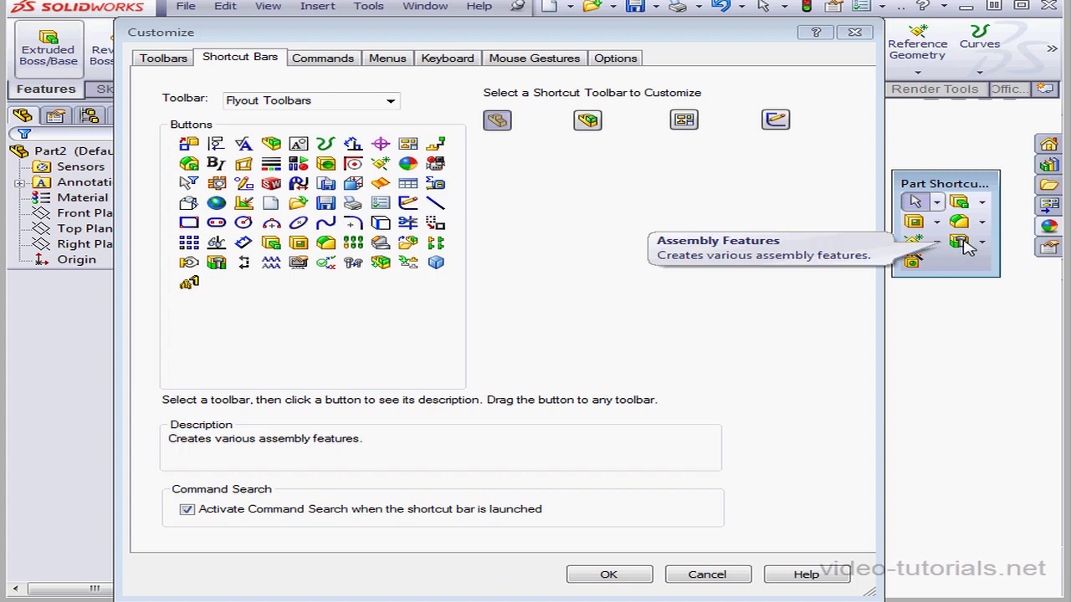
Remove the Assembly Features command from the part shortcut toolbar, apply the customization and display the shortcut bar in the graphics area.
{"action": "left_click_drag", "start_coordinate": [962, 245], "coordinate": [383, 186]}
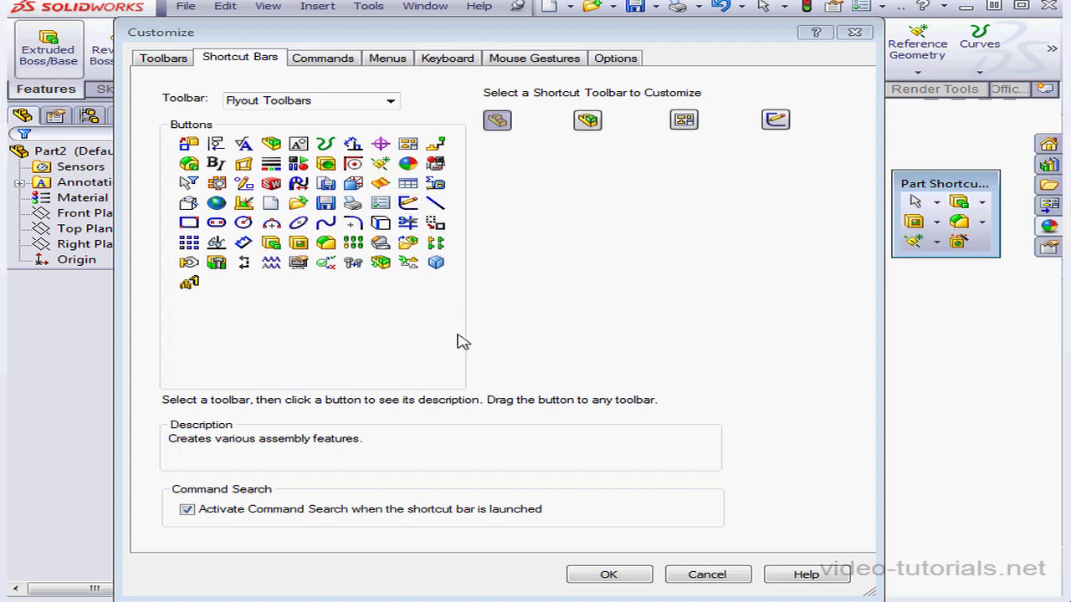
{"action": "left_click", "coordinate": [615, 575]}
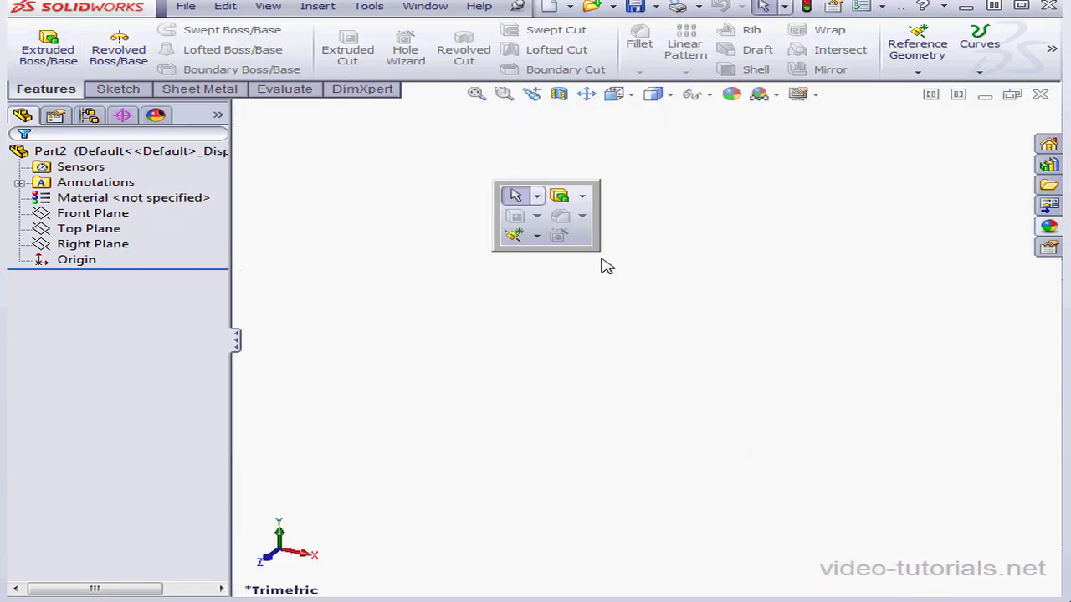
{"action": "key", "text": "s"}
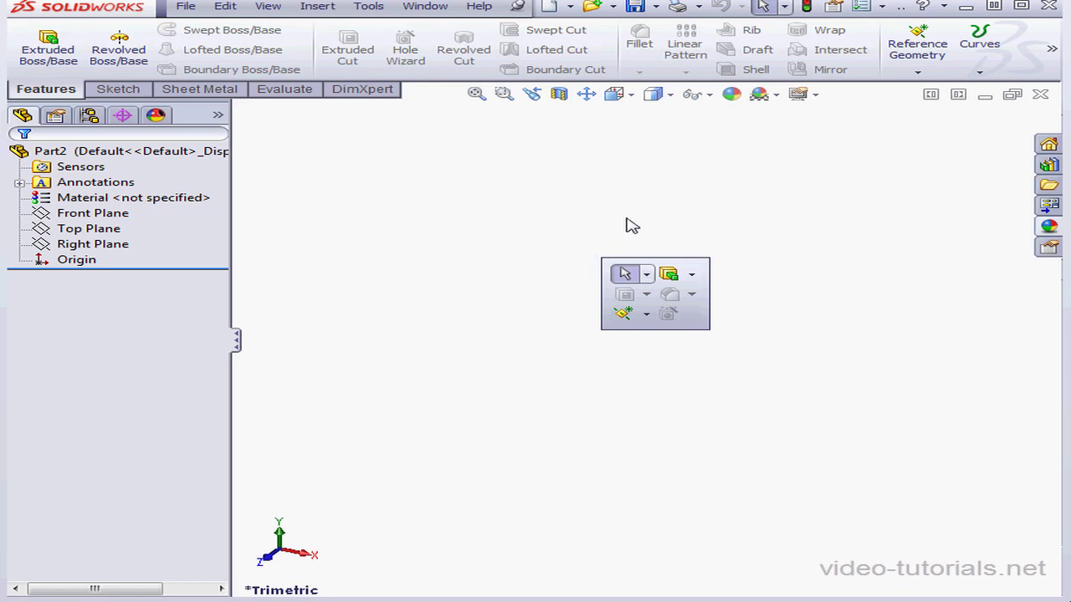
Reopen the customization settings and browse the 2D To 3D and Annotation command categories.
{"action": "left_click", "coordinate": [881, 5]}
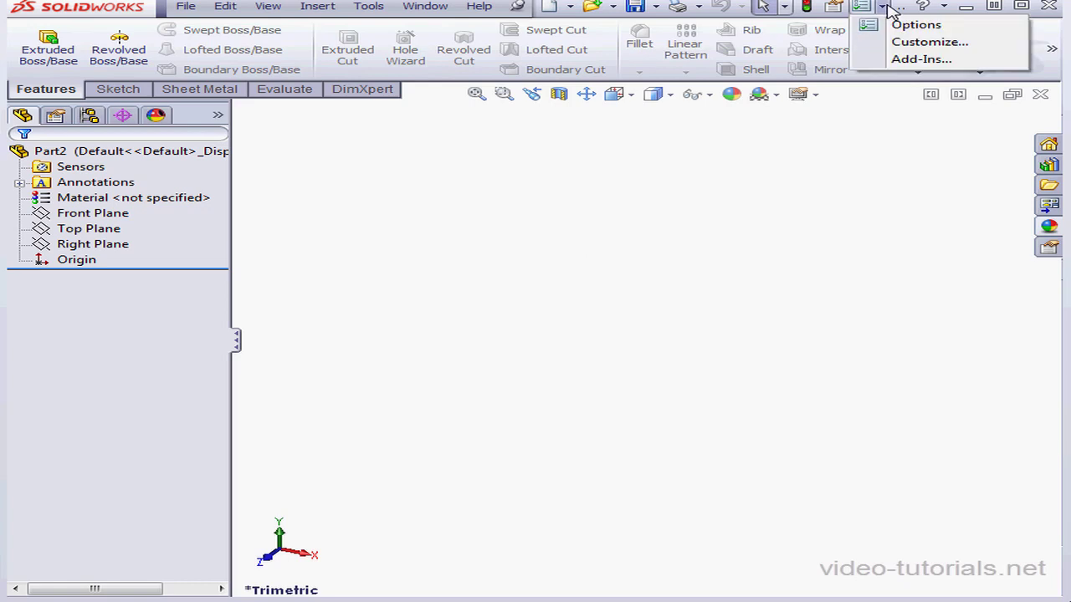
{"action": "left_click", "coordinate": [890, 42]}
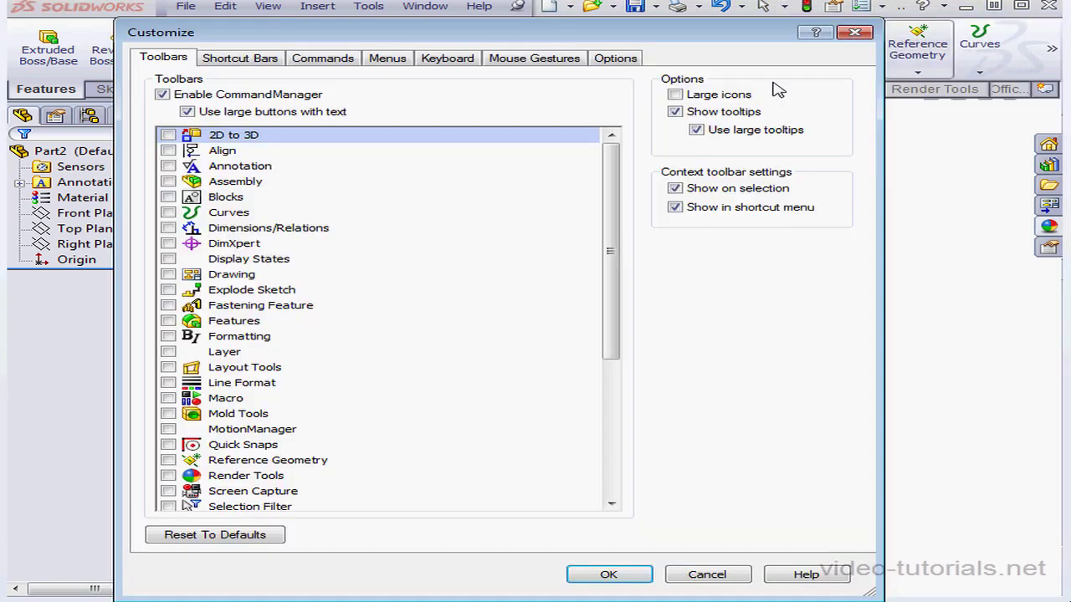
{"action": "left_click", "coordinate": [335, 60]}
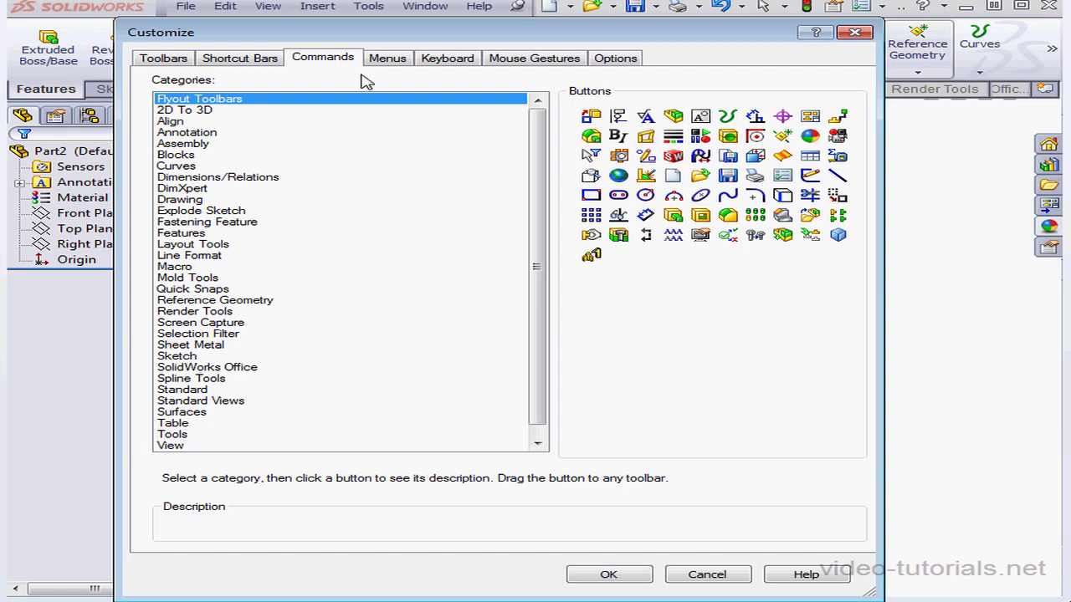
{"action": "left_click", "coordinate": [209, 112]}
{"action": "left_click", "coordinate": [186, 132]}
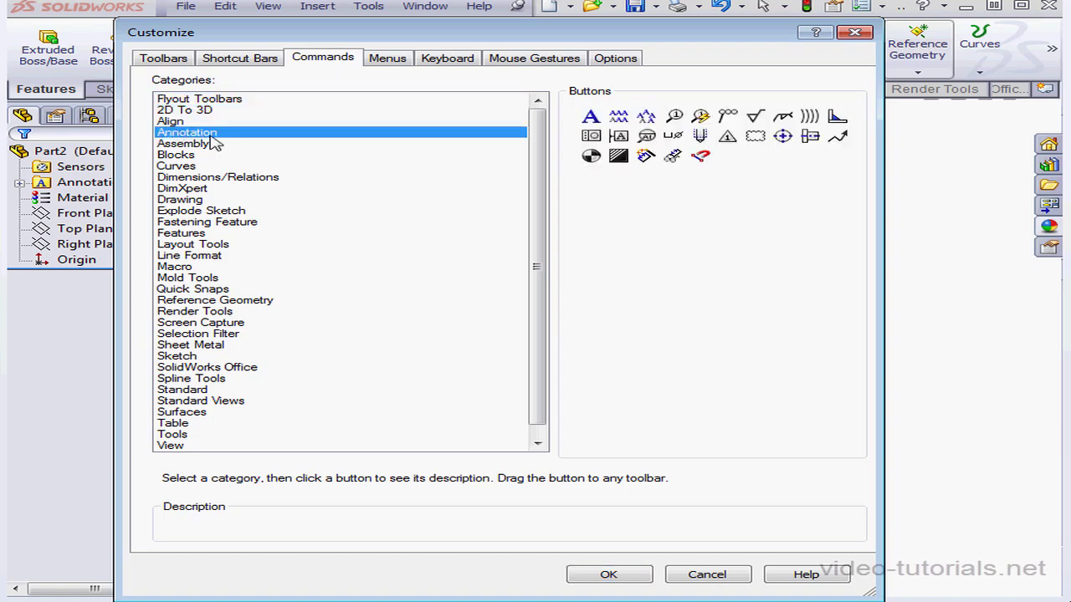
Place the Fillet flyout beside Curves in the Features tab and remove it again, and view the options of the Reference Geometry command.
{"action": "left_click", "coordinate": [214, 100]}
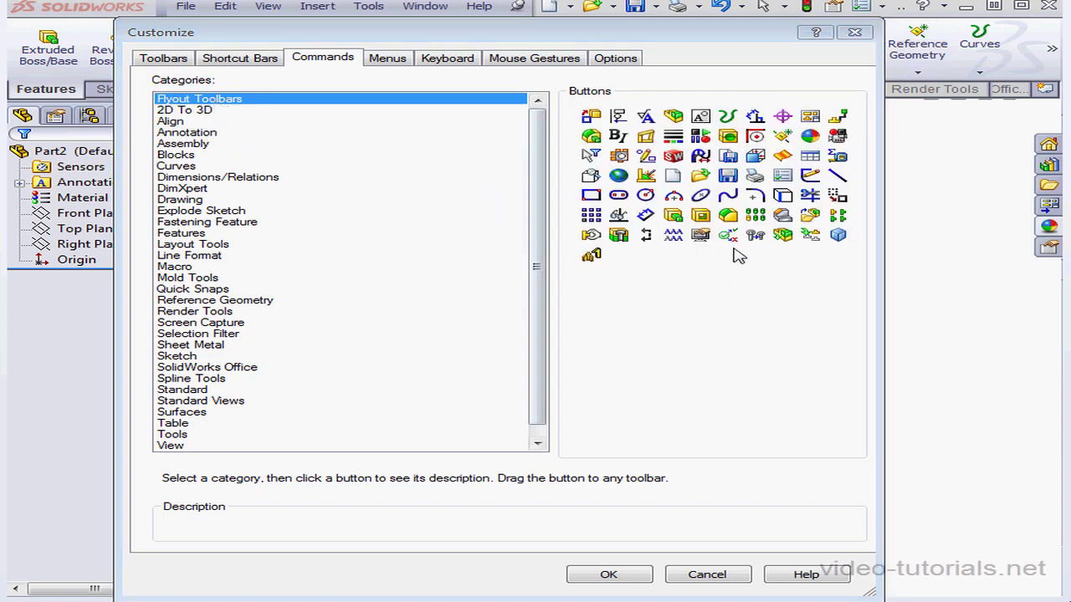
{"action": "left_click", "coordinate": [727, 216]}
{"action": "left_click_drag", "start_coordinate": [727, 215], "coordinate": [968, 66]}
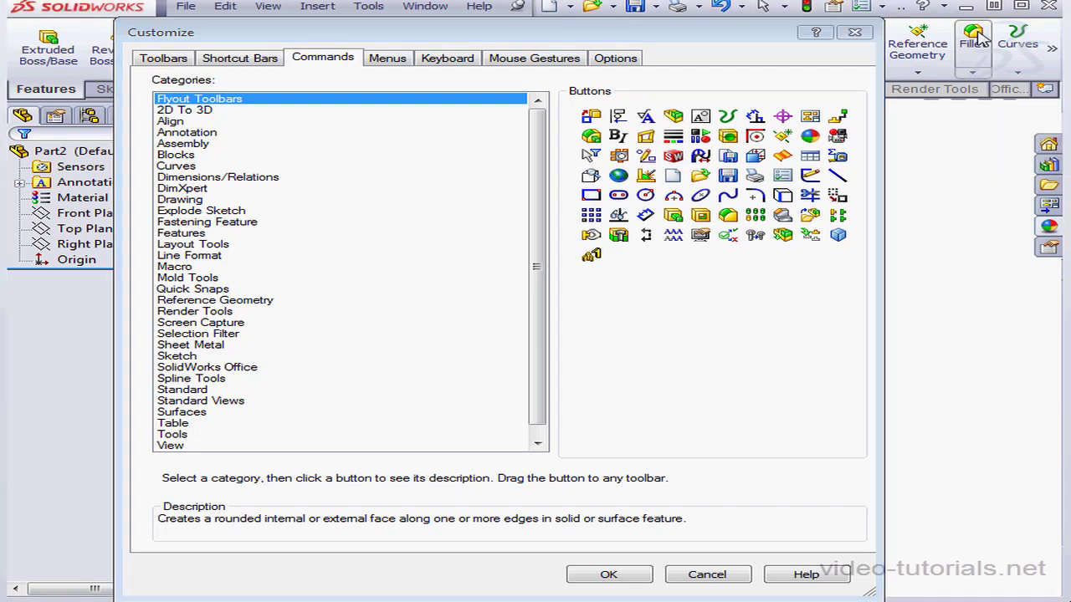
{"action": "left_click_drag", "start_coordinate": [741, 177], "coordinate": [745, 179]}
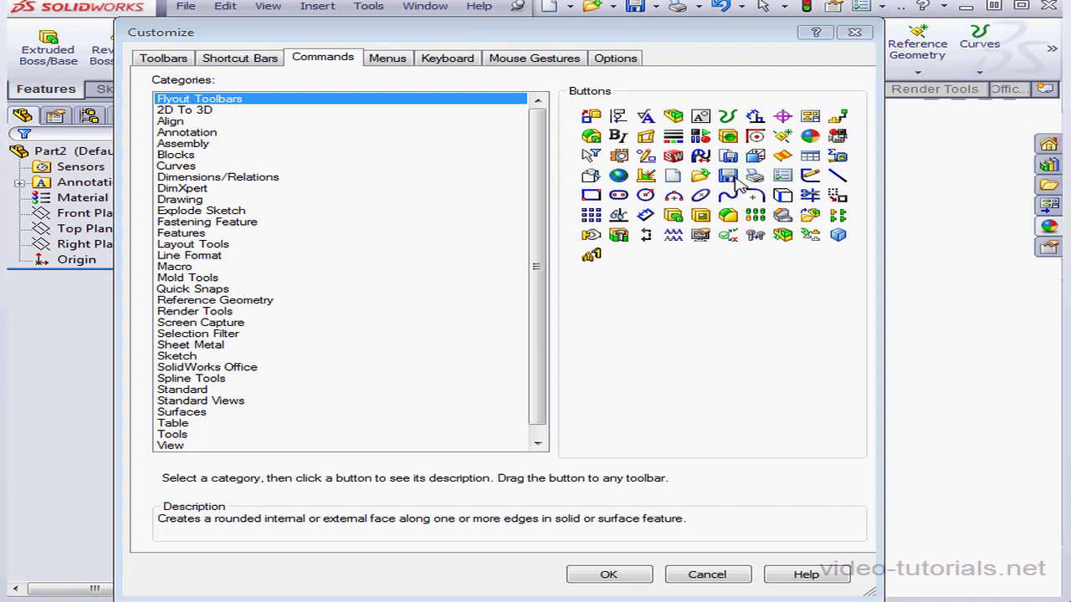
{"action": "right_click", "coordinate": [919, 40]}
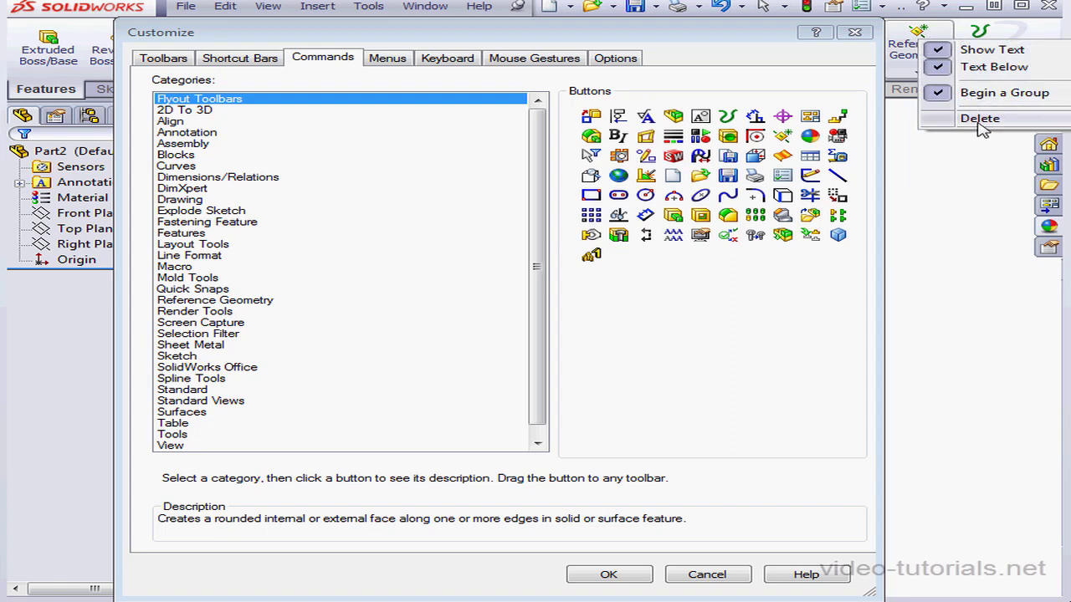
{"action": "left_click", "coordinate": [925, 156]}
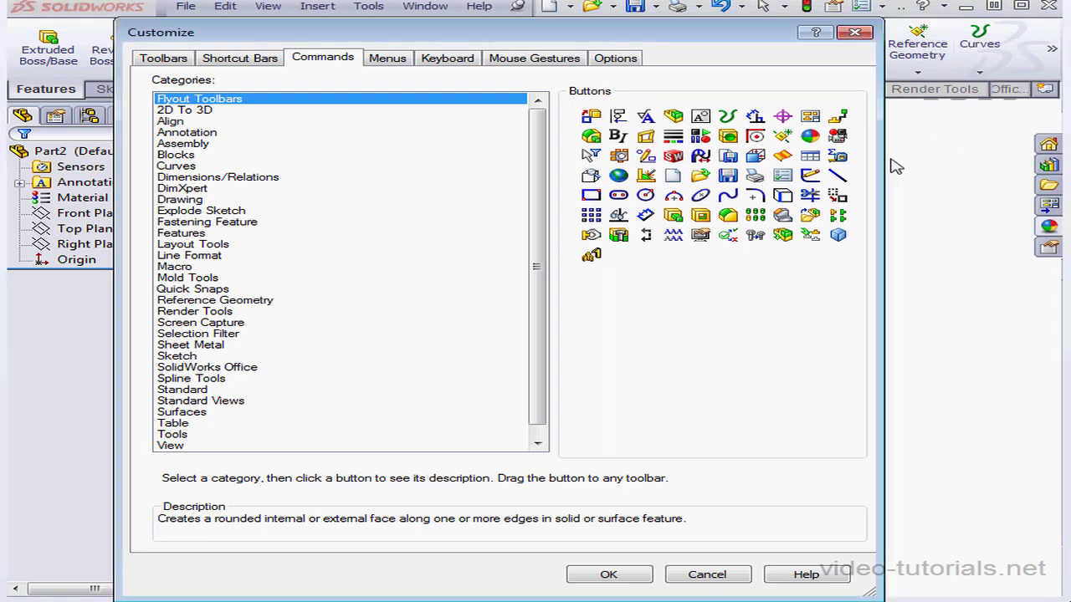
Add an empty tab to the CommandManager and name it My Tab.
{"action": "left_click", "coordinate": [1053, 95]}
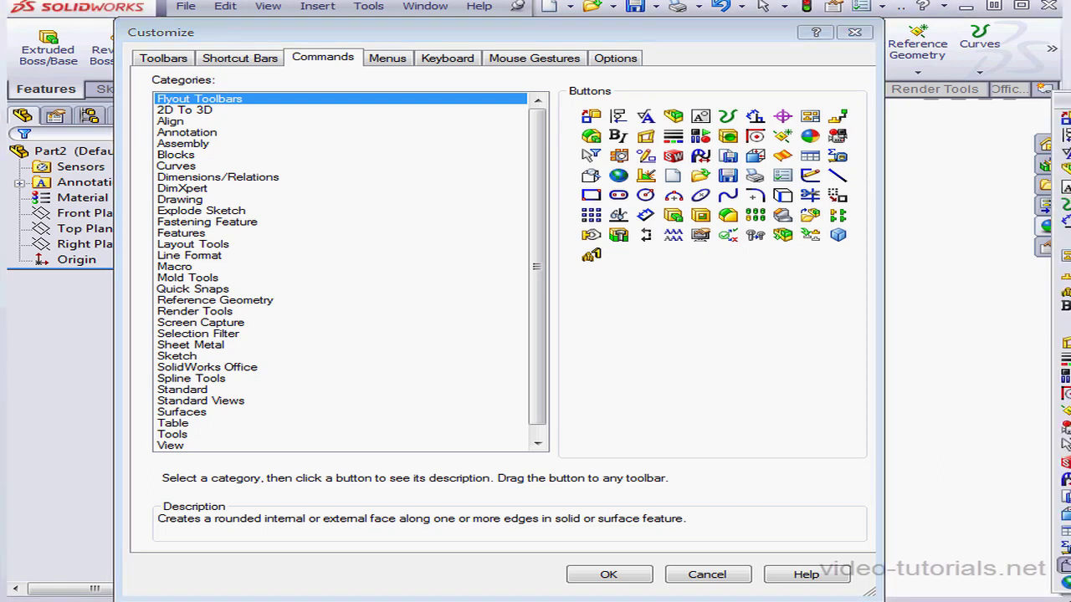
{"action": "left_click", "coordinate": [1058, 98]}
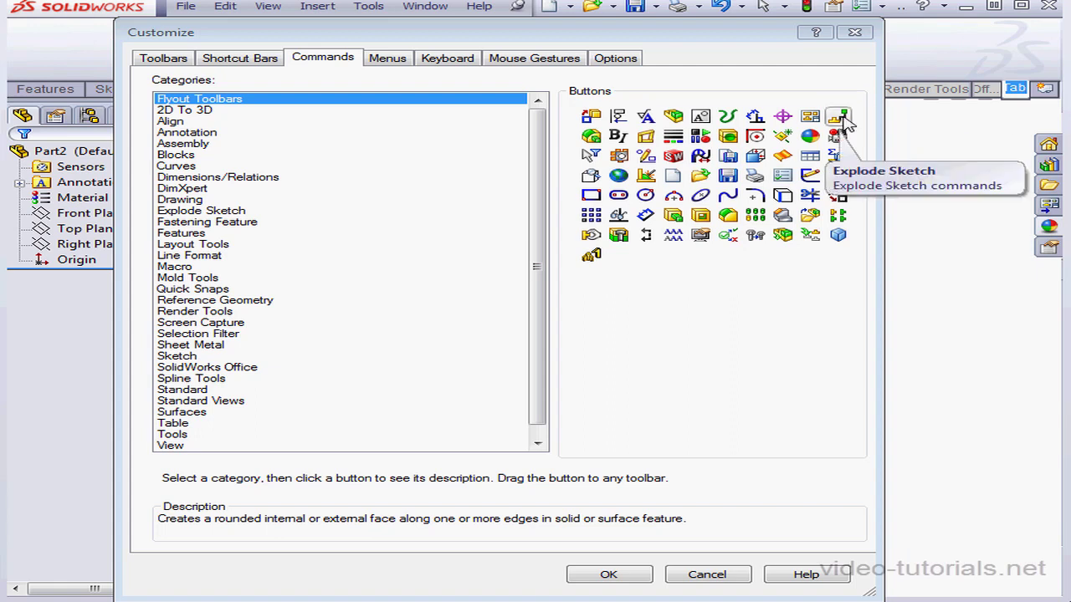
{"action": "type", "text": "M"}
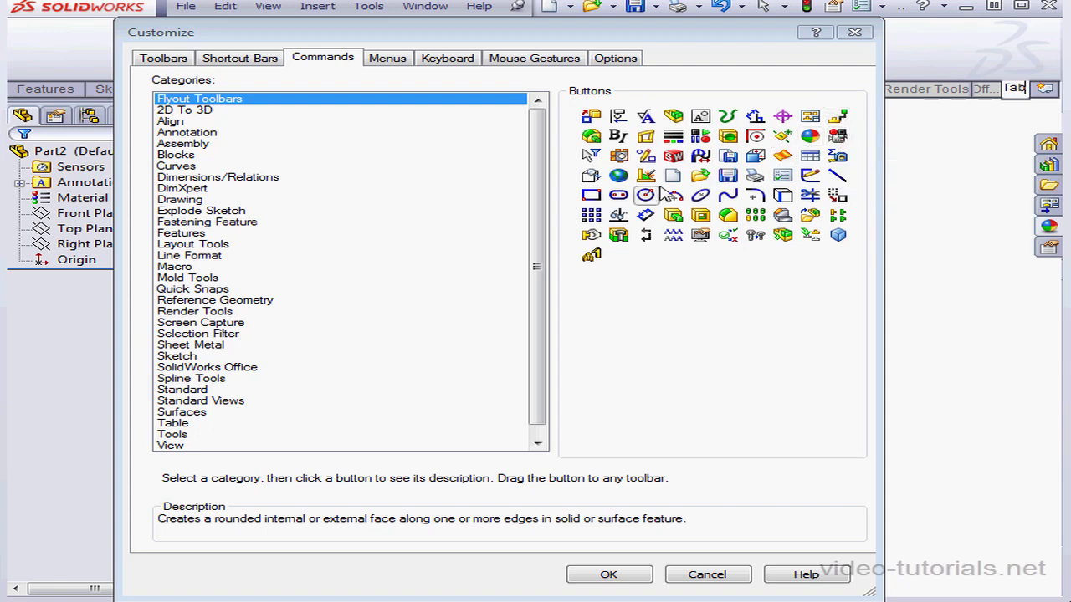
Add the Corner Rectangle and Circle flyouts to My Tab and view the tab's options.
{"action": "left_click_drag", "start_coordinate": [590, 195], "coordinate": [62, 55]}
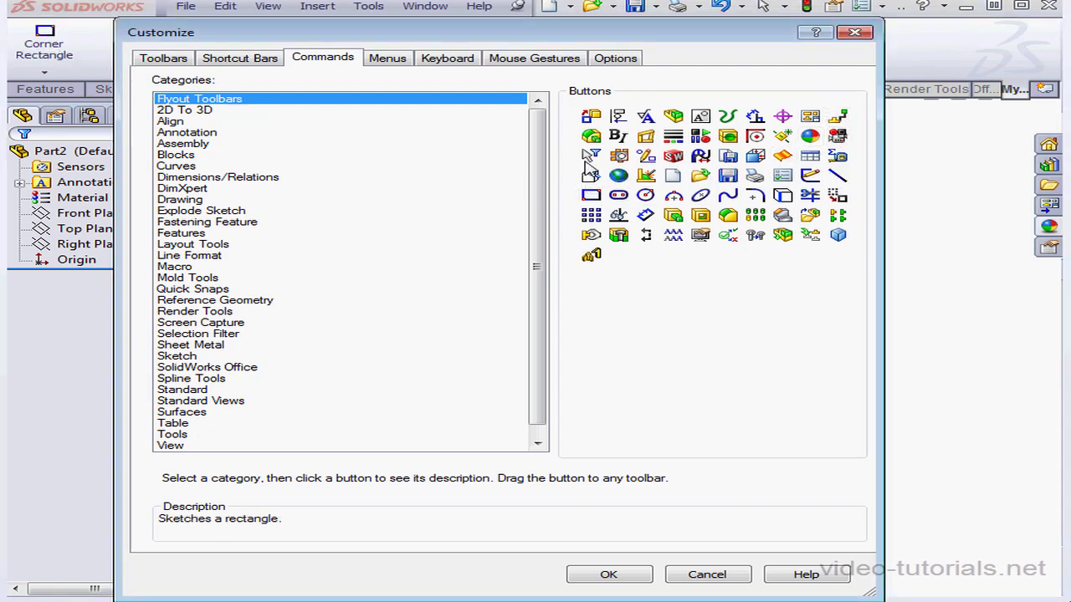
{"action": "left_click_drag", "start_coordinate": [645, 195], "coordinate": [104, 51]}
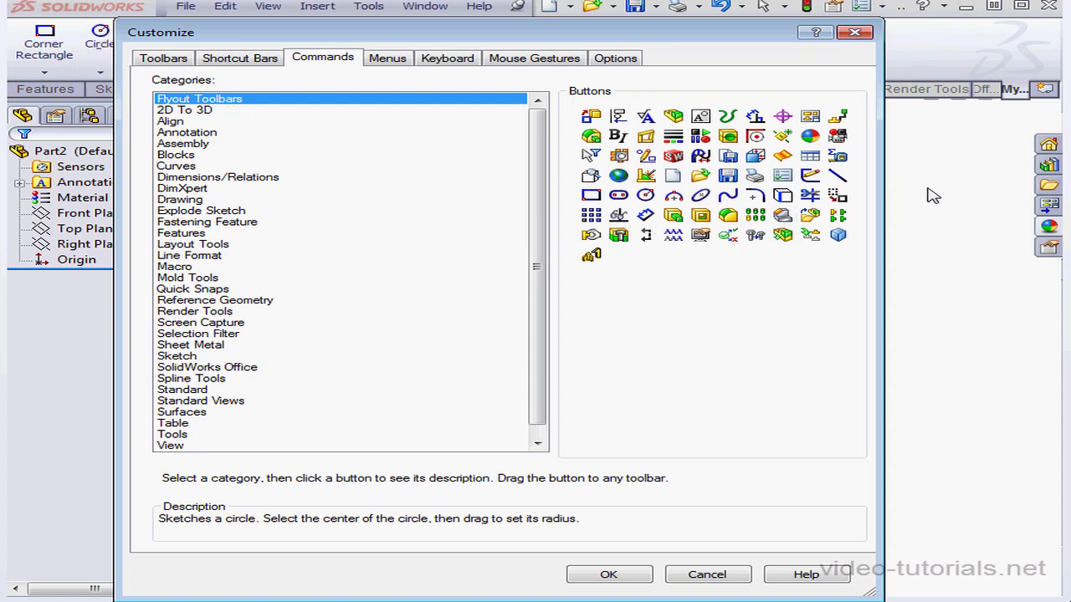
{"action": "right_click", "coordinate": [1022, 95]}
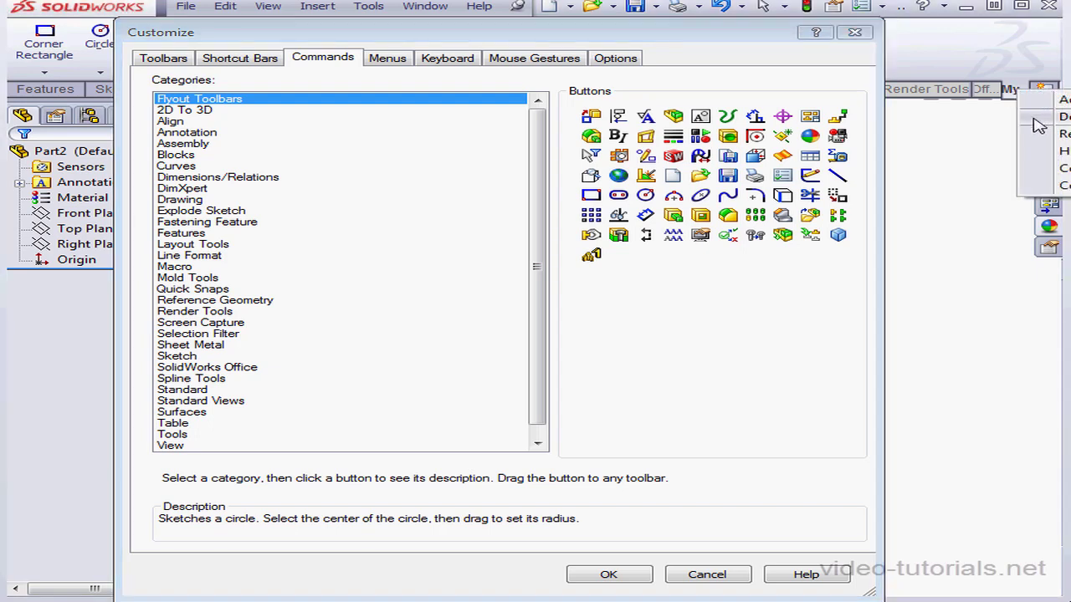
Review the customizable commands of the Edit, View and Insert menus.
{"action": "left_click", "coordinate": [400, 71]}
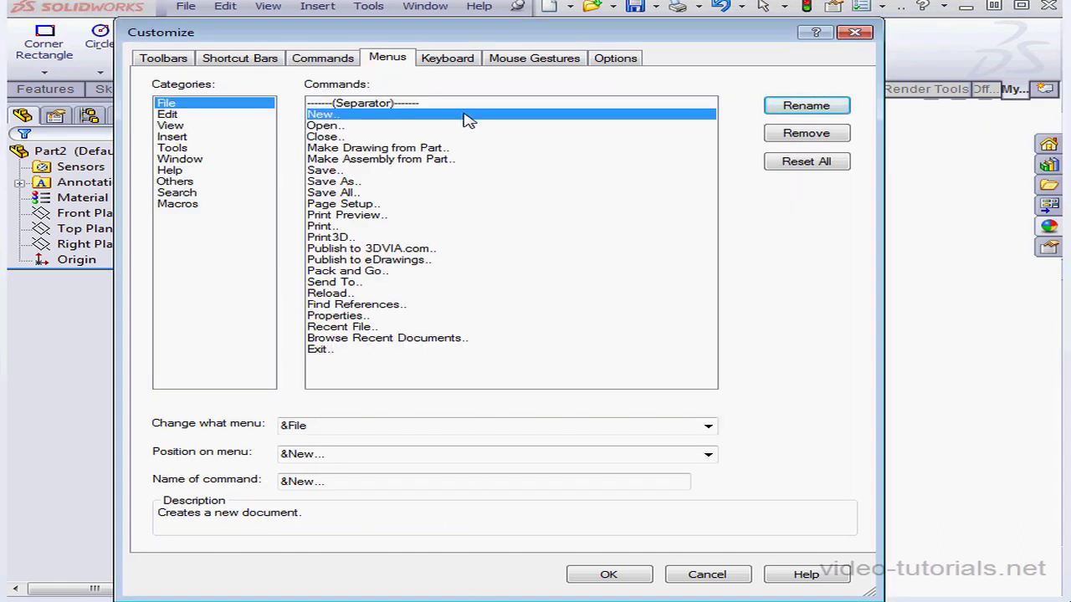
{"action": "left_click", "coordinate": [171, 117]}
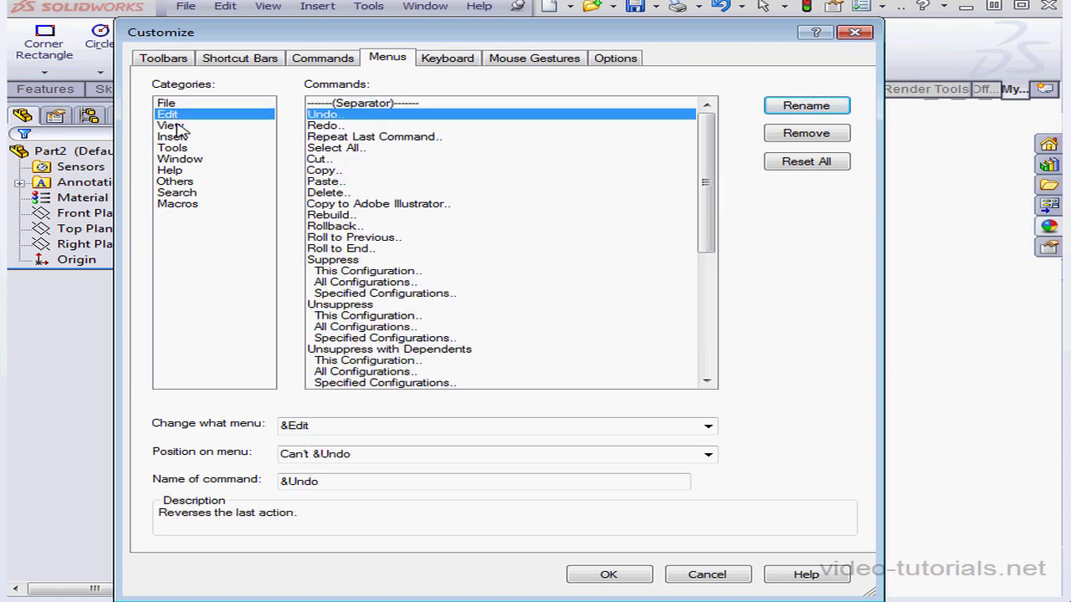
{"action": "left_click", "coordinate": [176, 127]}
{"action": "left_click", "coordinate": [173, 137]}
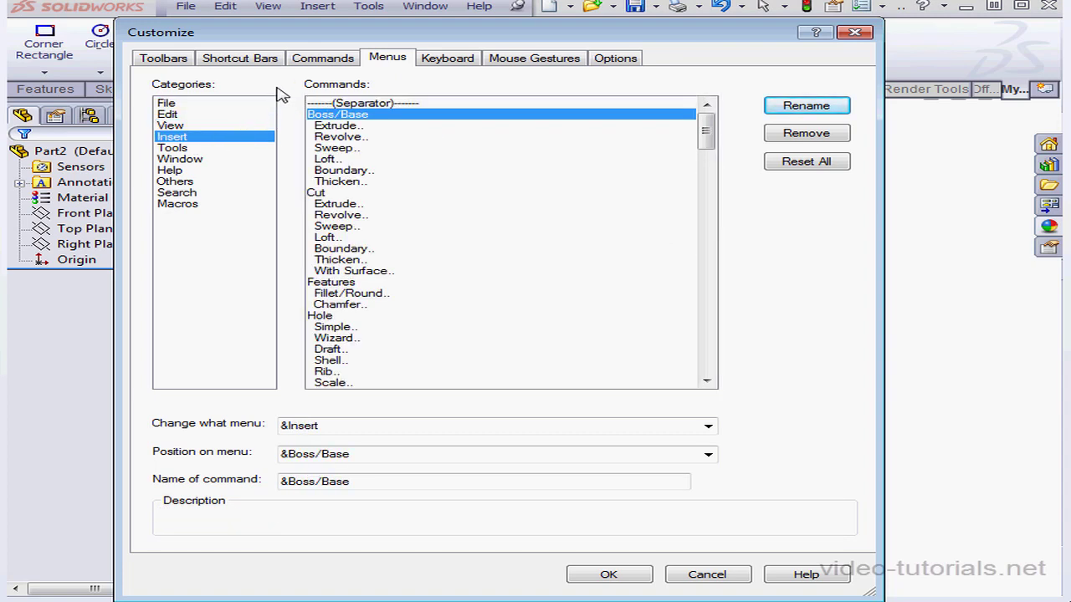
Clear the keyboard shortcut of the Close command and assign Ctrl+W to it again.
{"action": "left_click", "coordinate": [456, 60]}
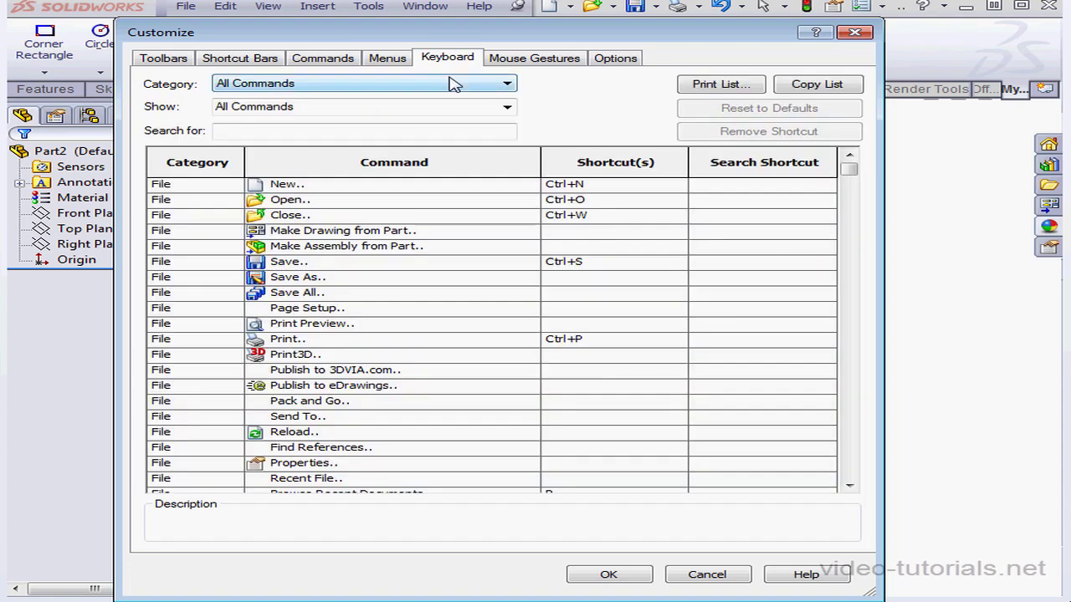
{"action": "left_click", "coordinate": [599, 216]}
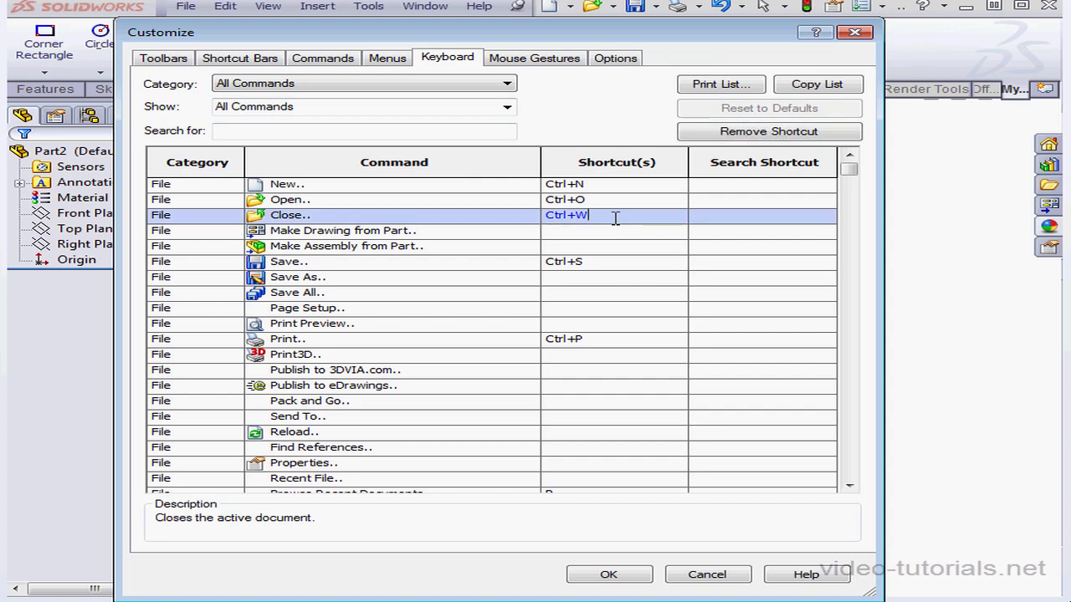
{"action": "key", "text": "BackSpace"}
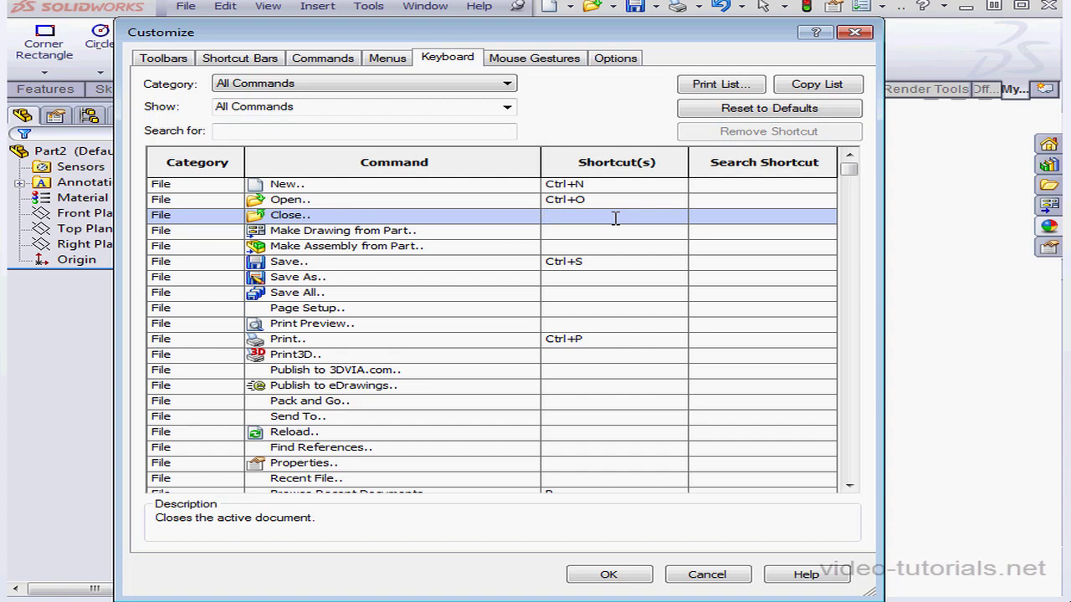
{"action": "key", "text": "ctrl+w"}
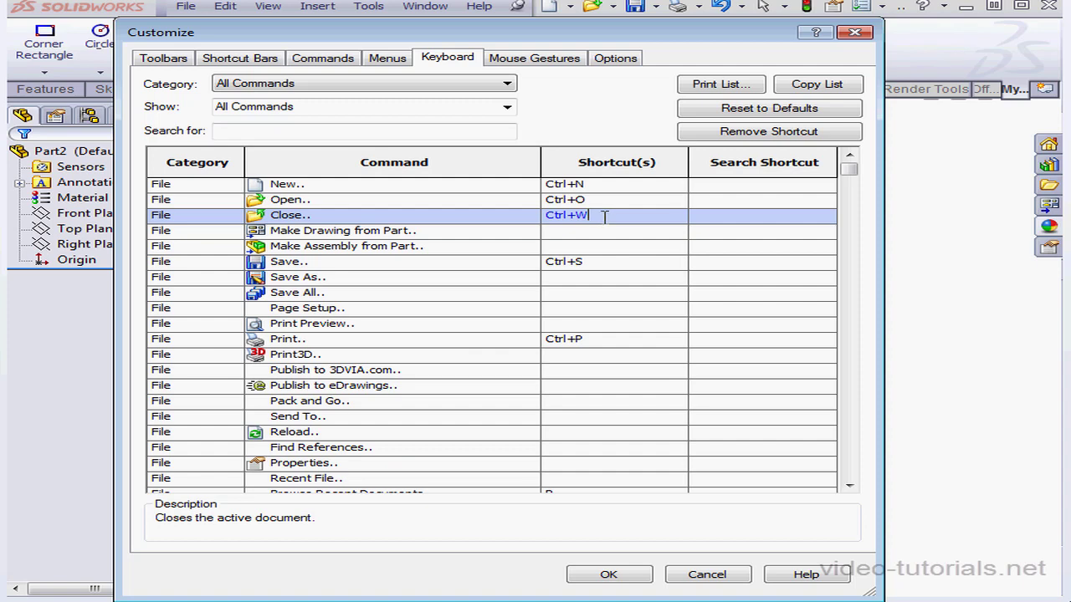
Review the mouse gesture assignments and exit the customization settings.
{"action": "left_click", "coordinate": [544, 60]}
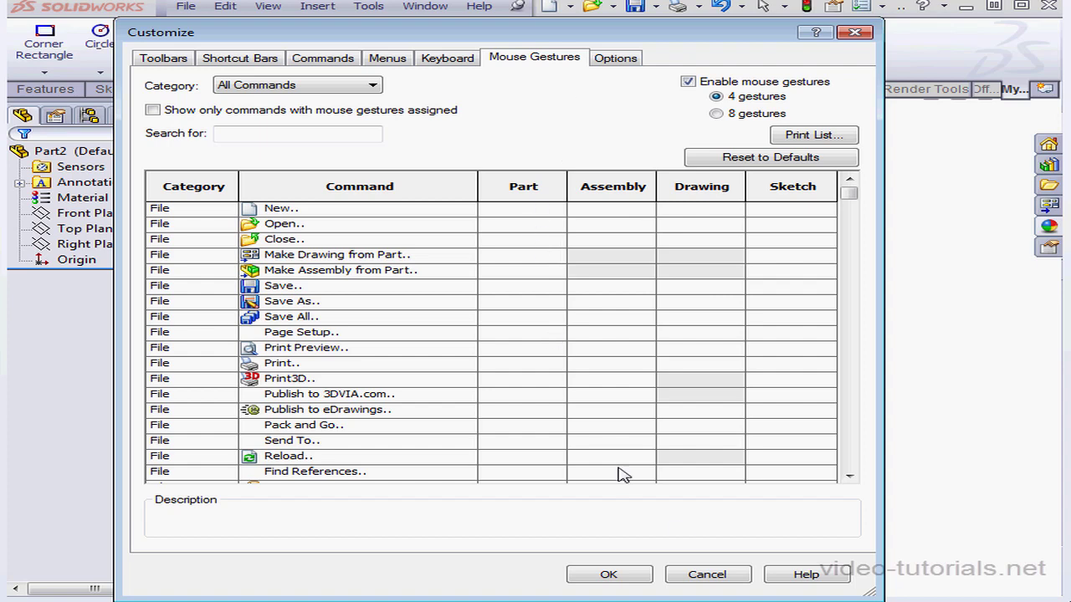
{"action": "left_click", "coordinate": [707, 575]}
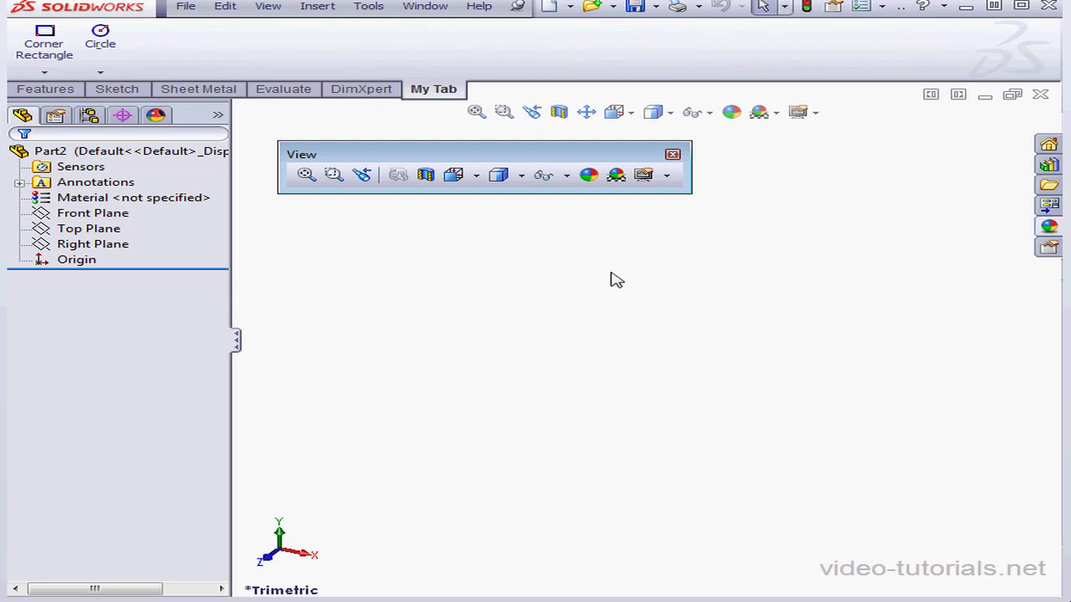
Close the floating View toolbar and hide My Tab from the CommandManager.
{"action": "left_click", "coordinate": [673, 154]}
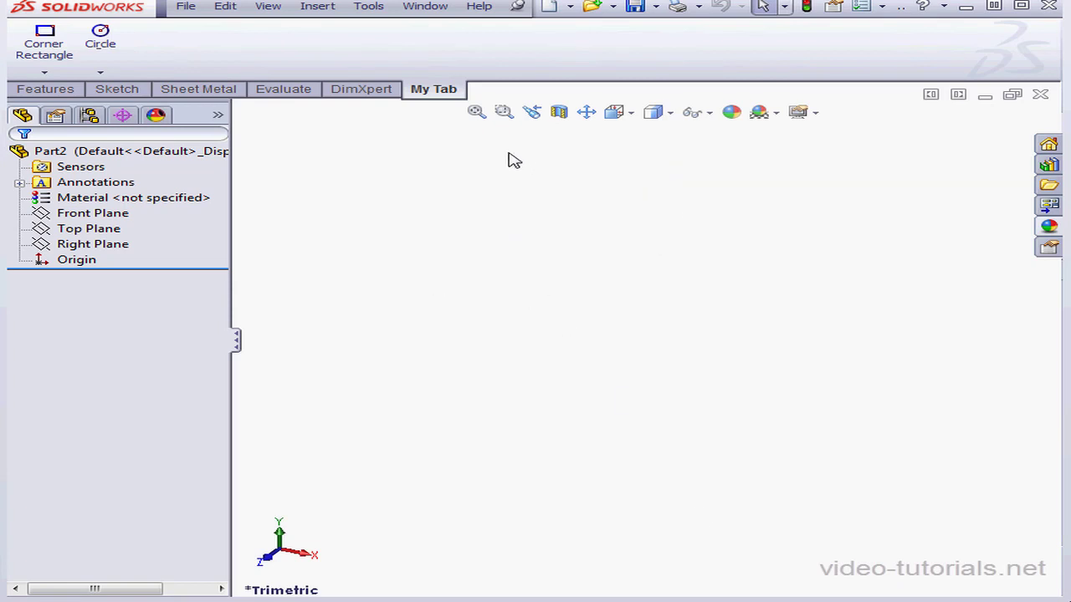
{"action": "right_click", "coordinate": [372, 93]}
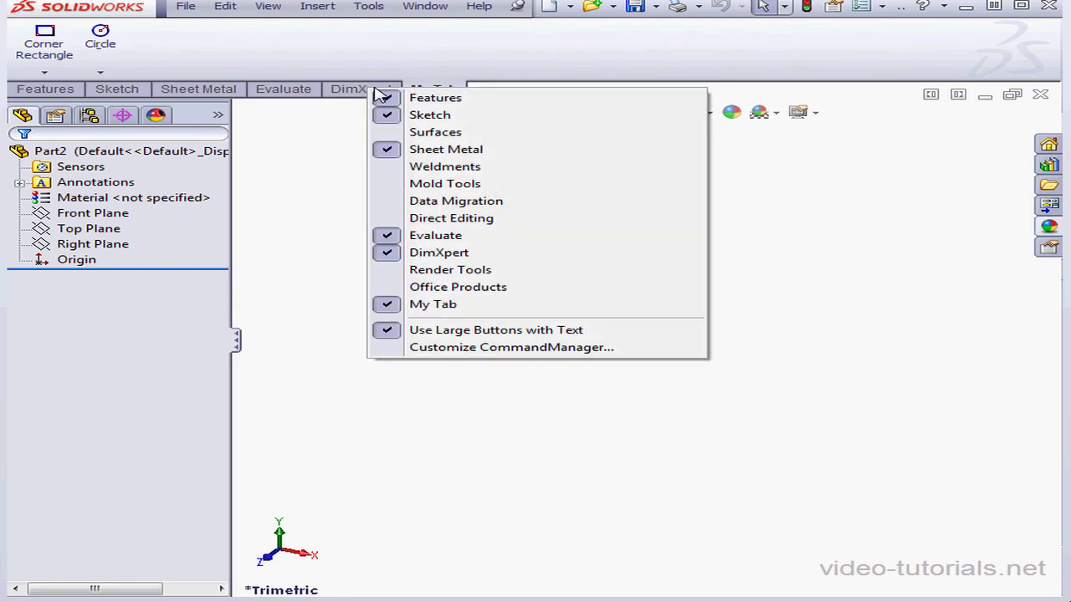
{"action": "left_click", "coordinate": [389, 305]}
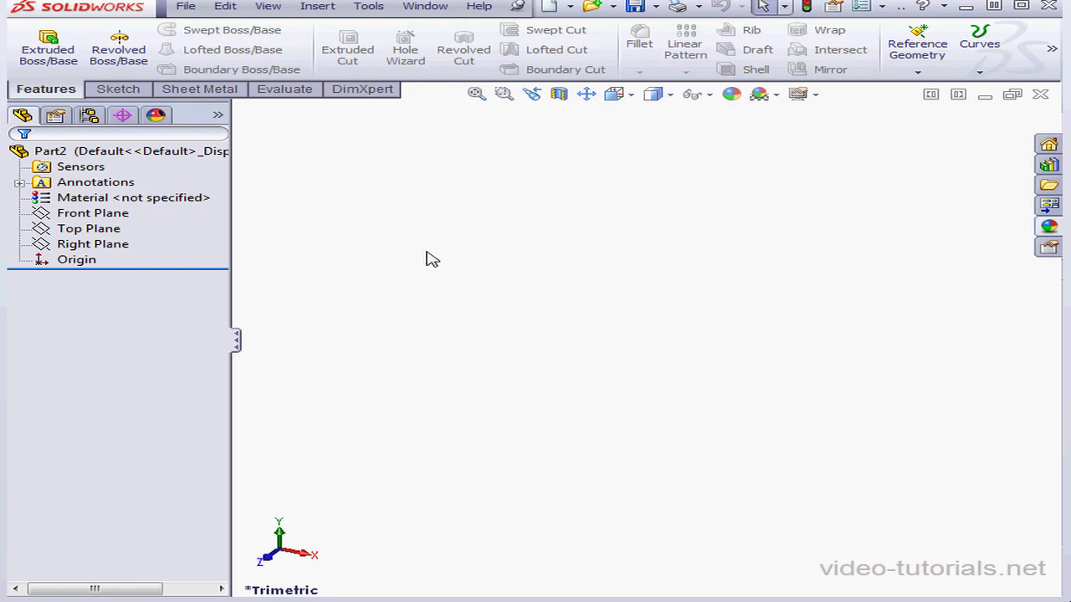
Switch to the Bottom view with a mouse gesture in the graphics area.
{"action": "right_click_drag", "start_coordinate": [426, 251], "coordinate": [468, 251]}
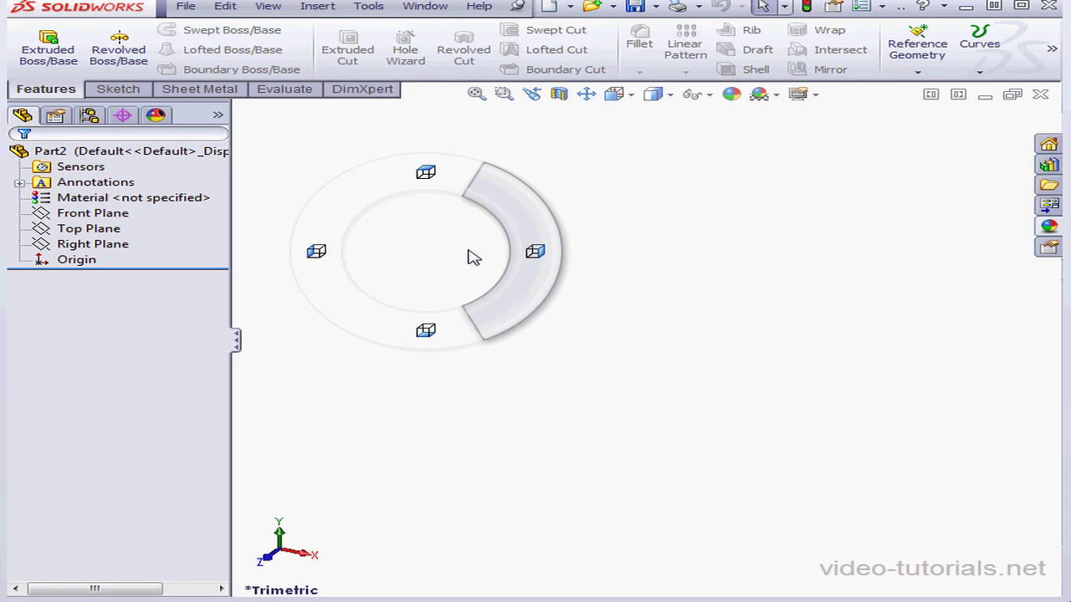
{"action": "right_click_drag", "start_coordinate": [469, 252], "coordinate": [466, 341]}
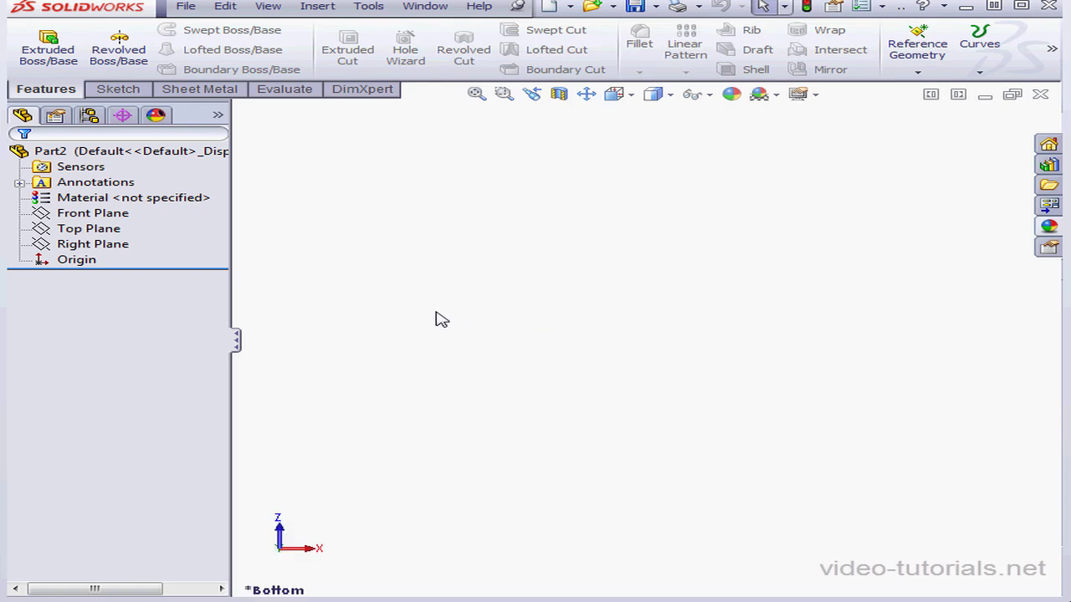
Reopen the customization settings and disable mouse gestures.
{"action": "left_click", "coordinate": [881, 7]}
{"action": "left_click", "coordinate": [920, 41]}
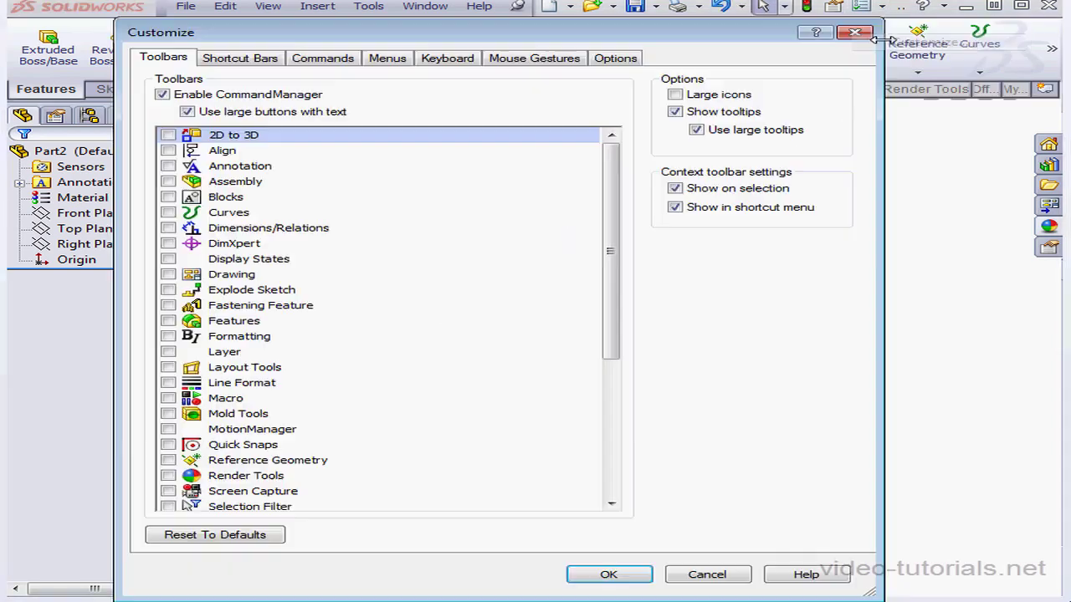
{"action": "left_click", "coordinate": [540, 60]}
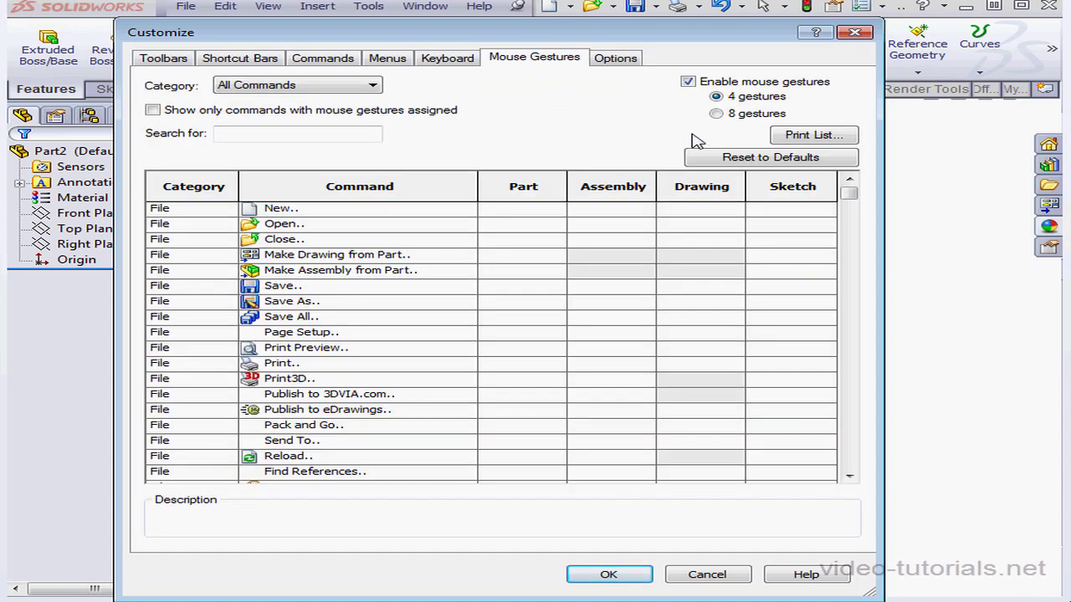
{"action": "left_click", "coordinate": [689, 82]}
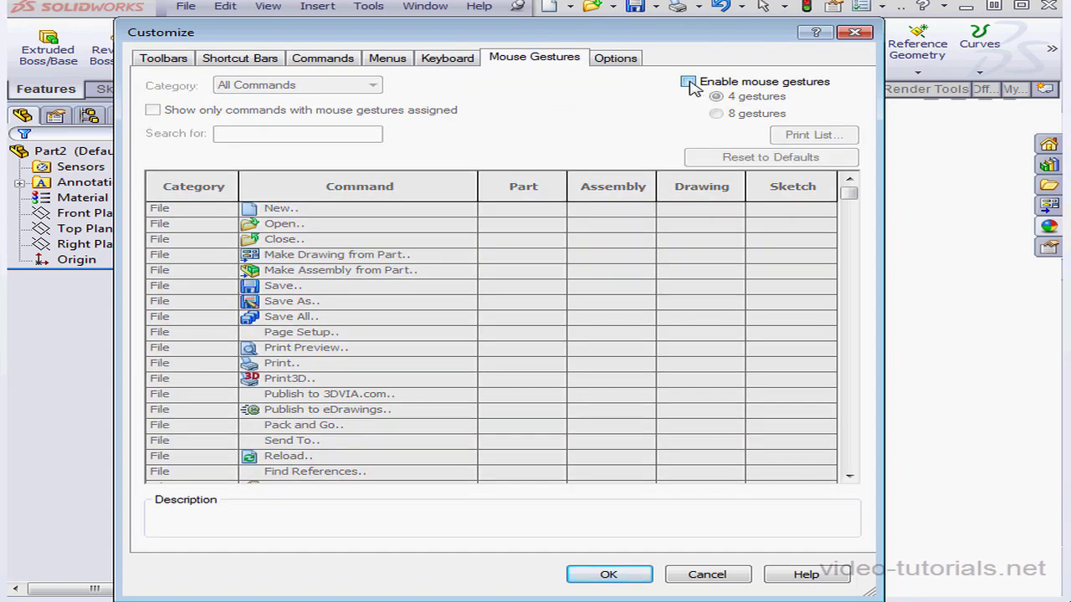
Enable mouse gestures with 8 gestures and check the gesture choices for the Front view command in parts.
{"action": "left_click", "coordinate": [688, 82]}
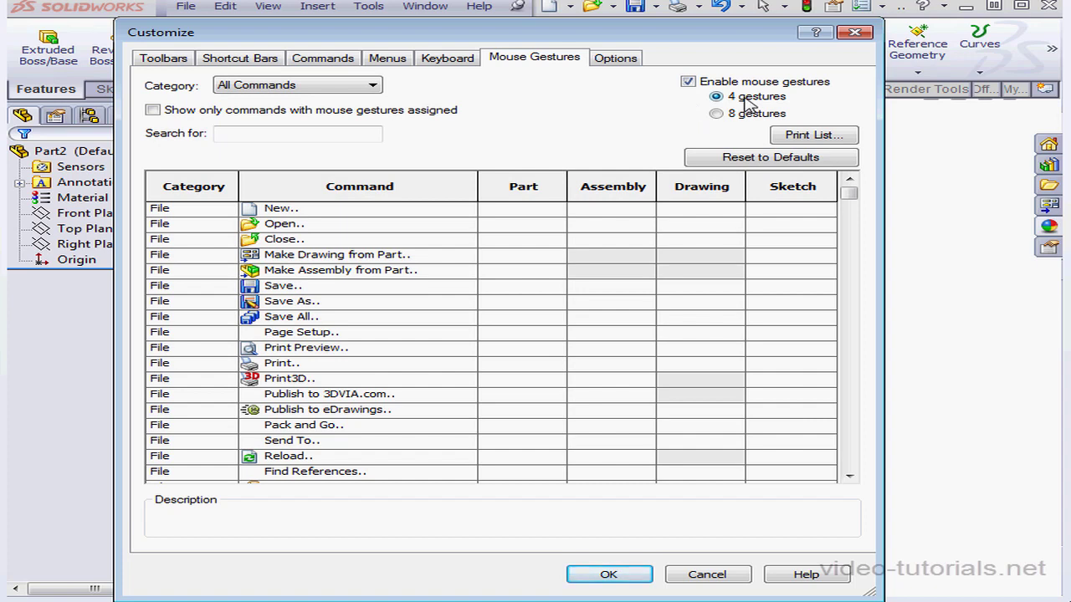
{"action": "left_click", "coordinate": [716, 114]}
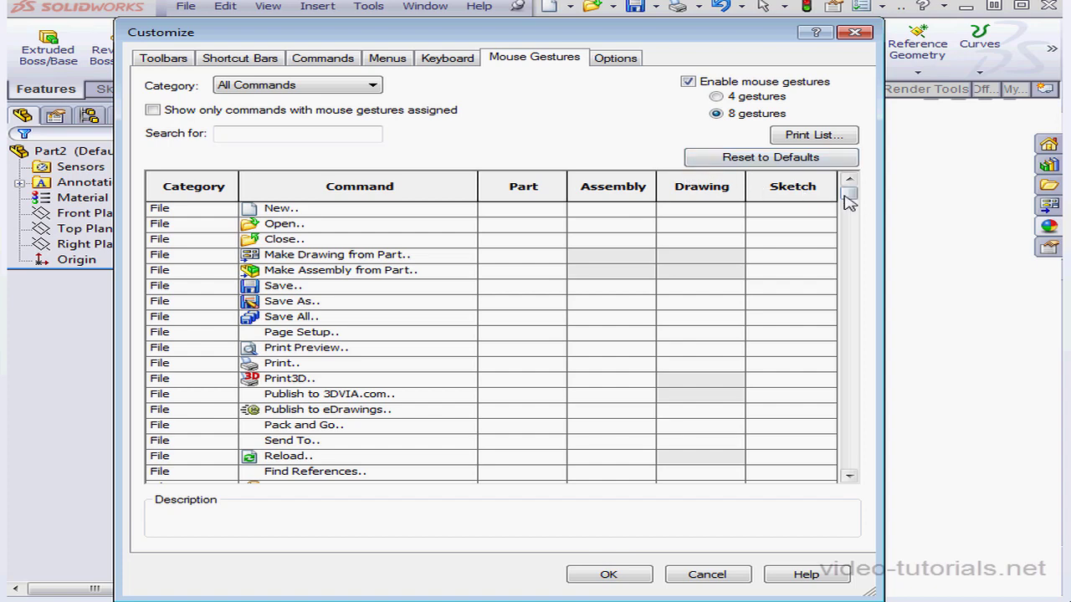
{"action": "left_click_drag", "start_coordinate": [850, 194], "coordinate": [841, 446]}
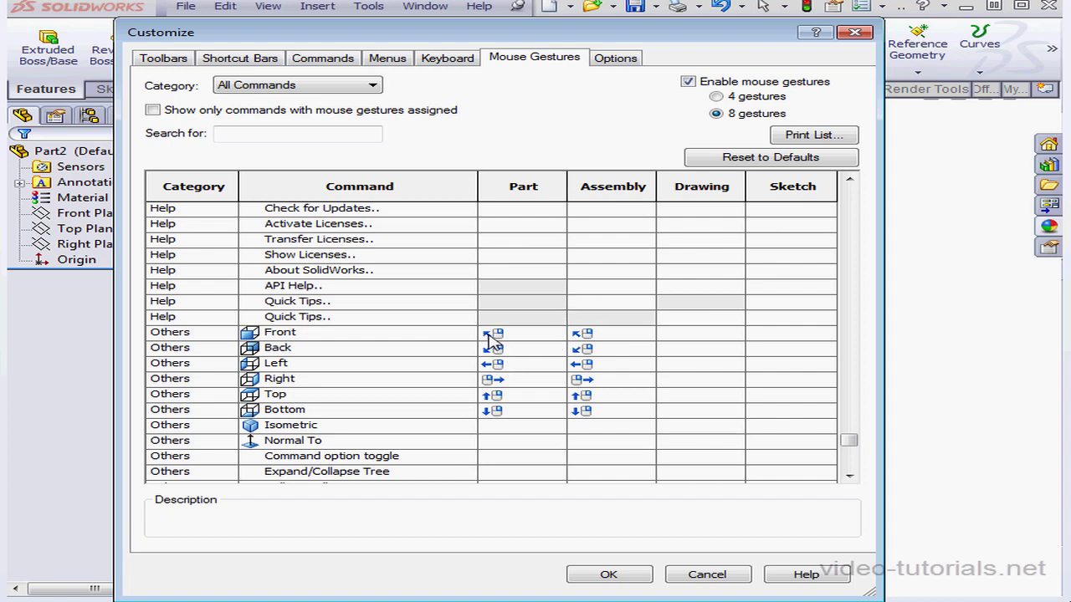
{"action": "left_click", "coordinate": [556, 334]}
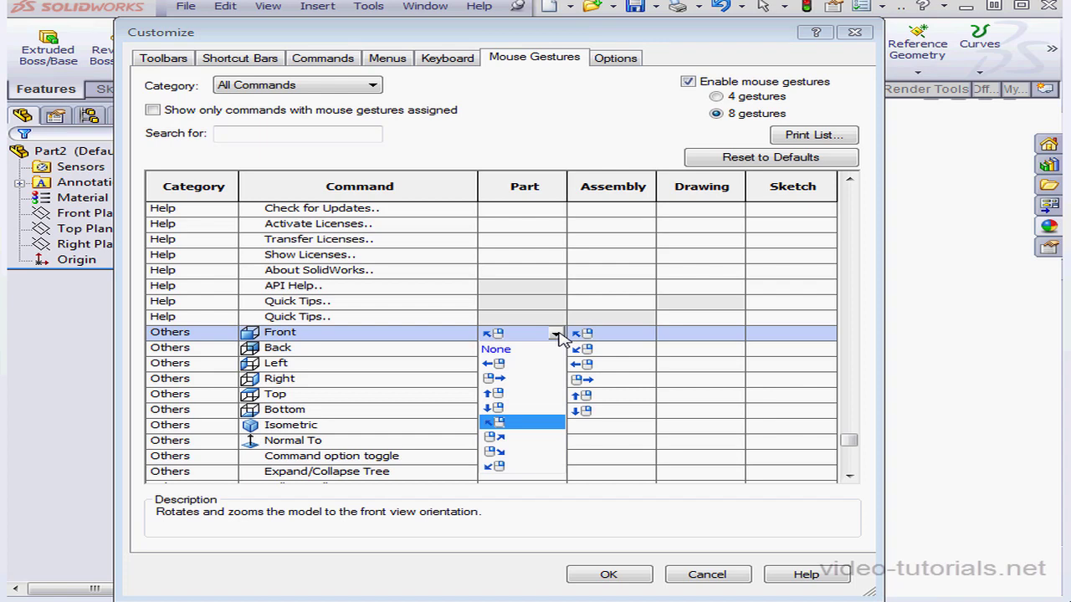
{"action": "left_click", "coordinate": [507, 422]}
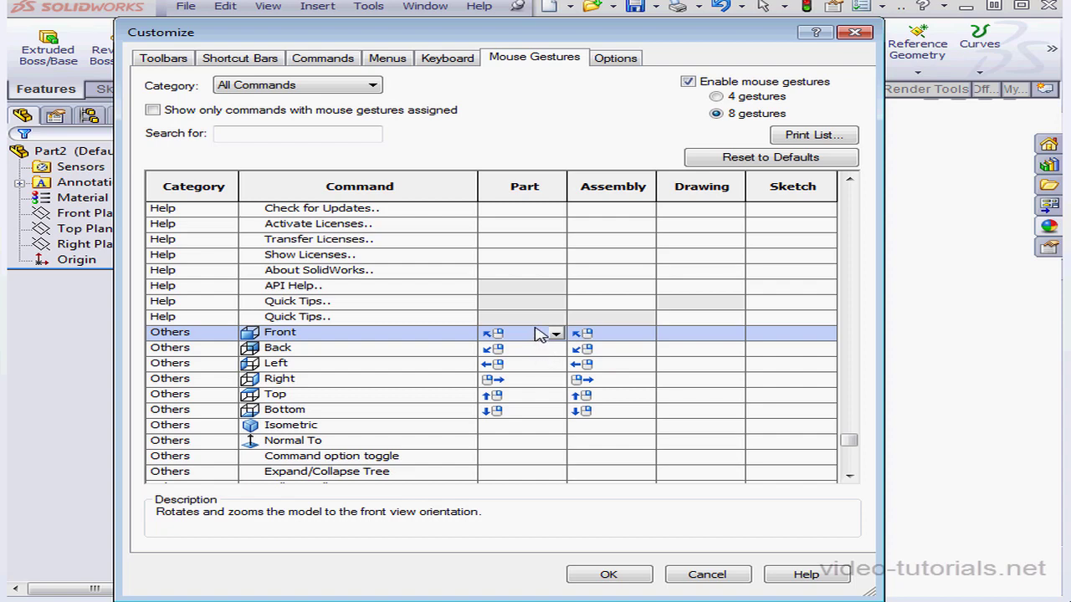
Sort the gesture list by the Part assignments in descending order and try showing only commands with mouse gestures assigned.
{"action": "left_click", "coordinate": [537, 191]}
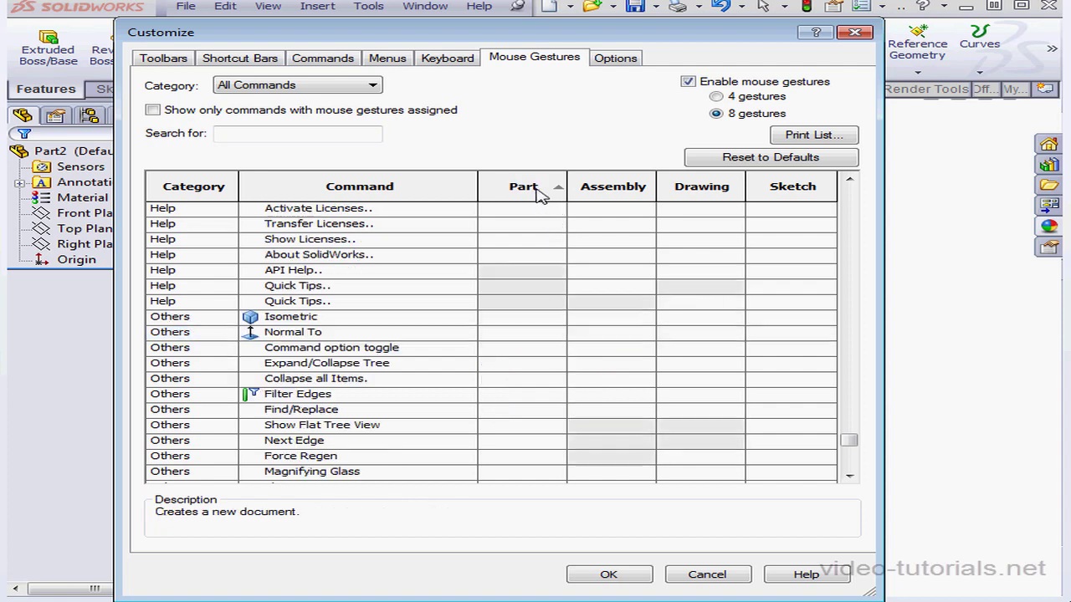
{"action": "left_click", "coordinate": [552, 191]}
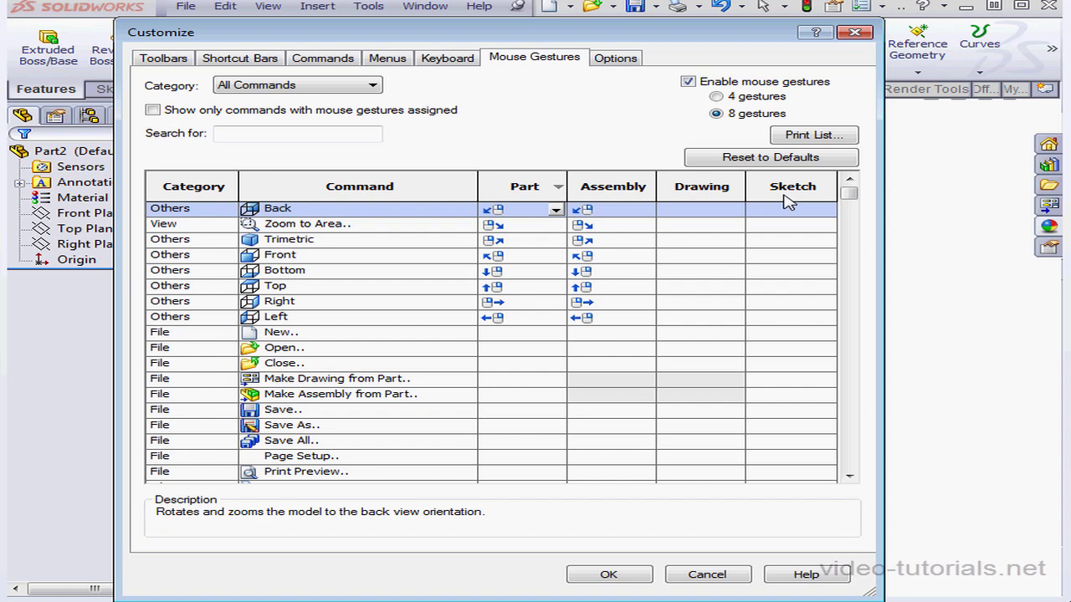
{"action": "left_click", "coordinate": [153, 110]}
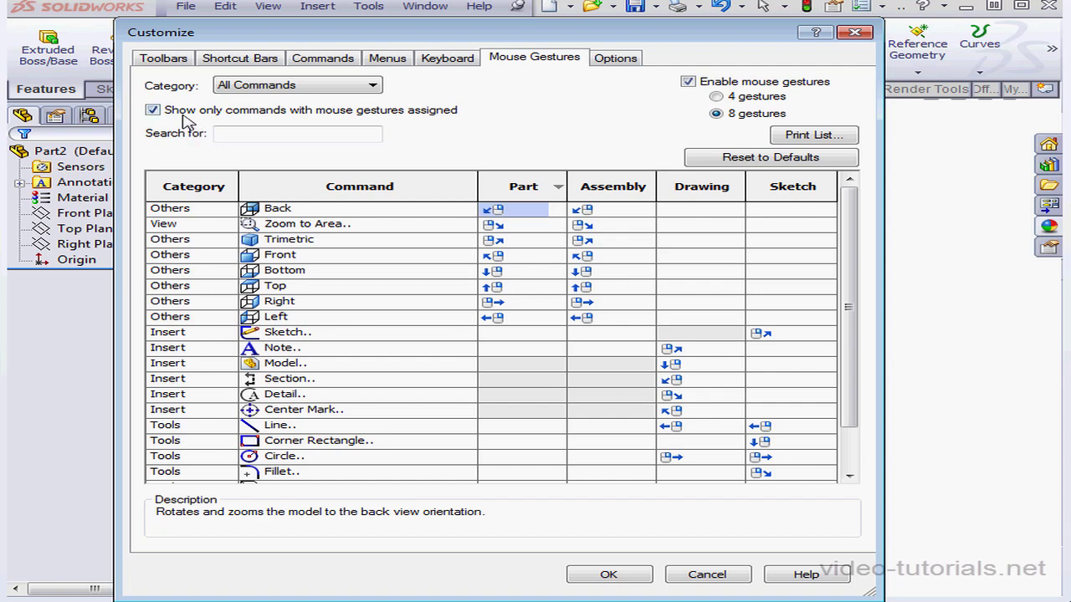
{"action": "left_click", "coordinate": [152, 109]}
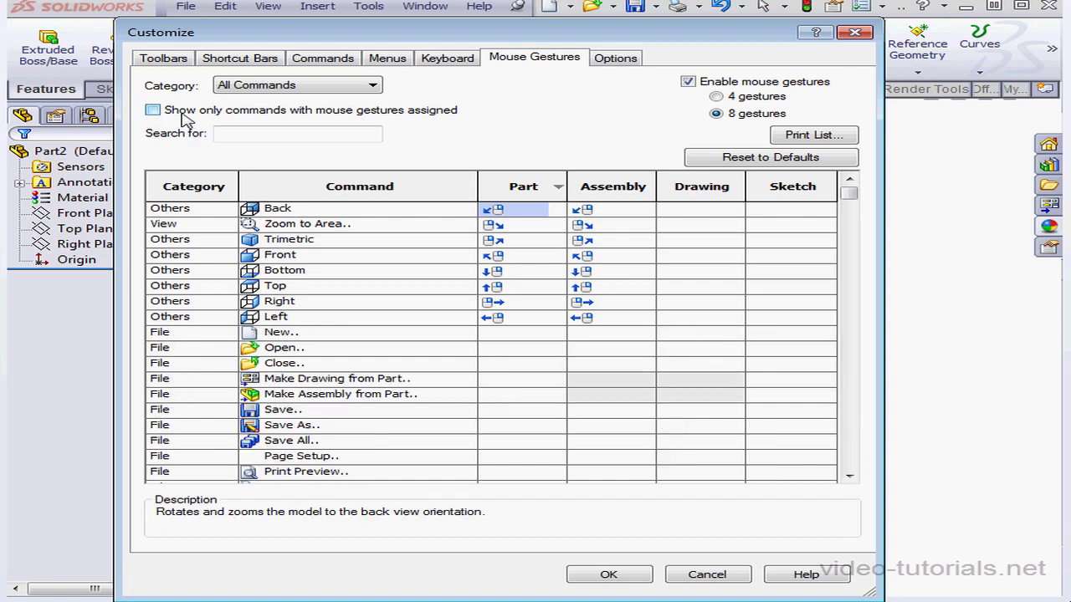
Review the command categories and the shortcut, menu and work flow options, and accept the customization settings.
{"action": "left_click", "coordinate": [375, 87]}
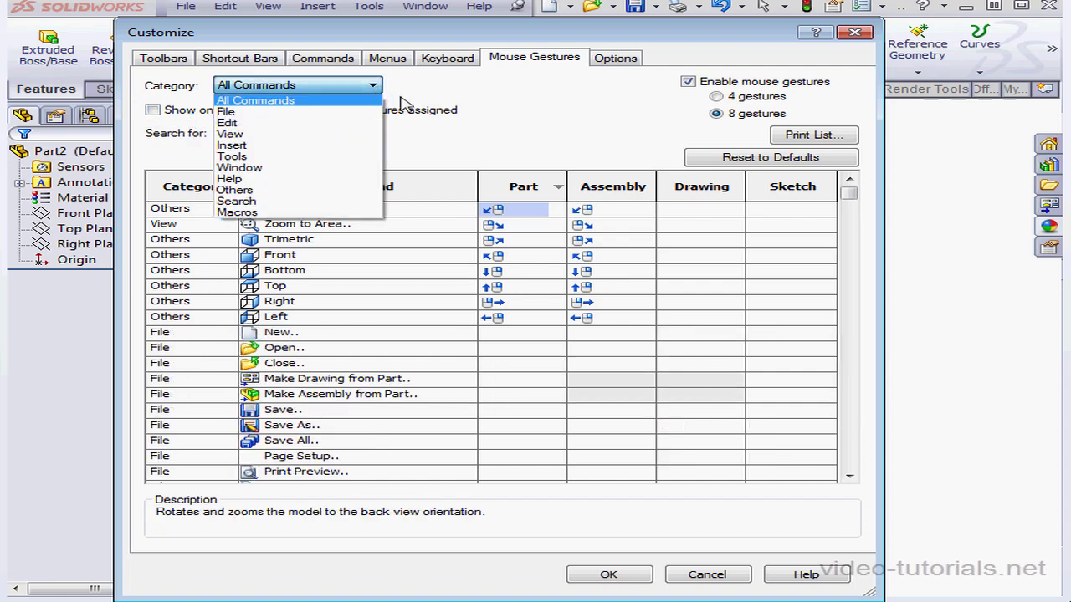
{"action": "left_click", "coordinate": [412, 97]}
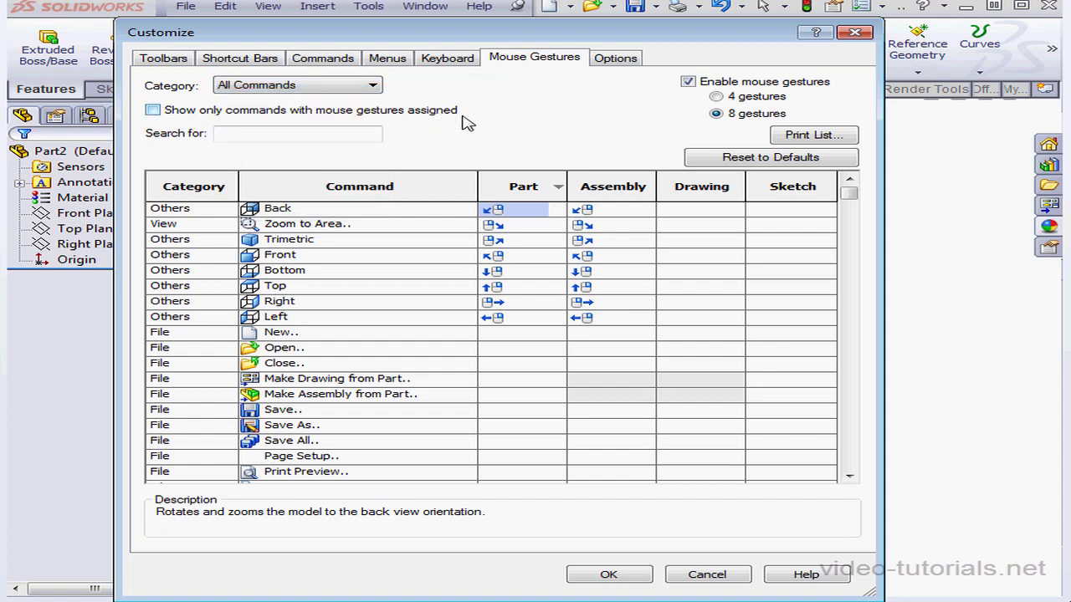
{"action": "left_click", "coordinate": [619, 59]}
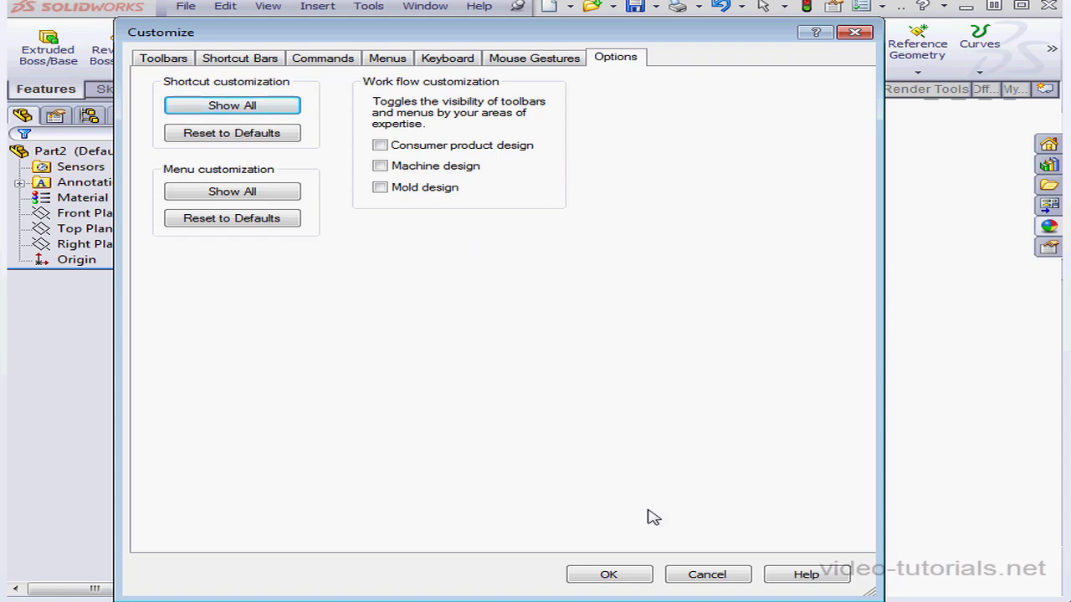
{"action": "left_click", "coordinate": [610, 575]}
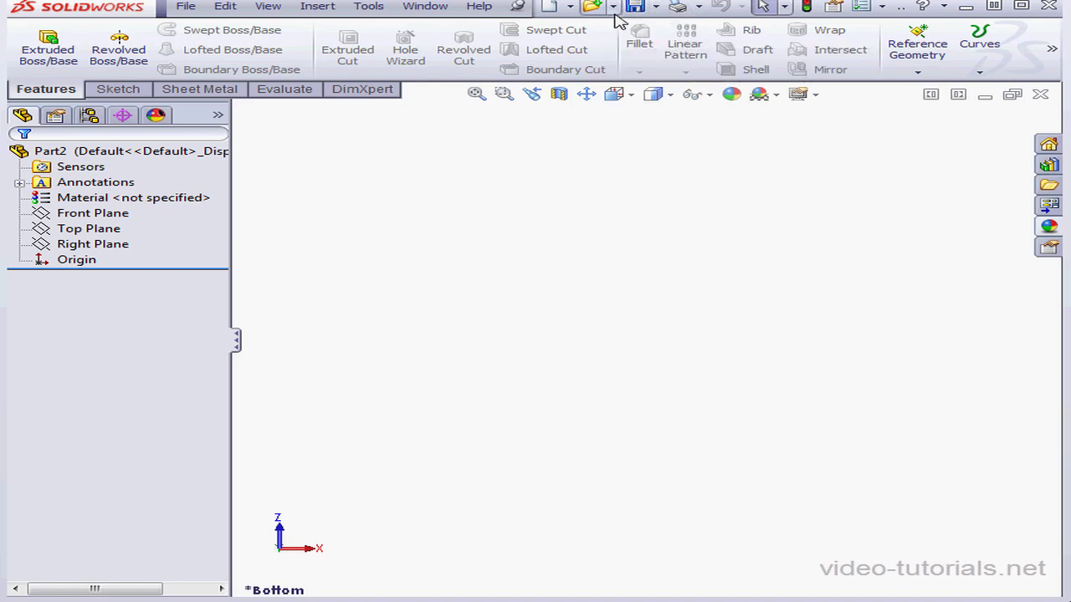
Unpin the main menu bar, reveal it beside the logo, and pin it back in place.
{"action": "left_click", "coordinate": [518, 7]}
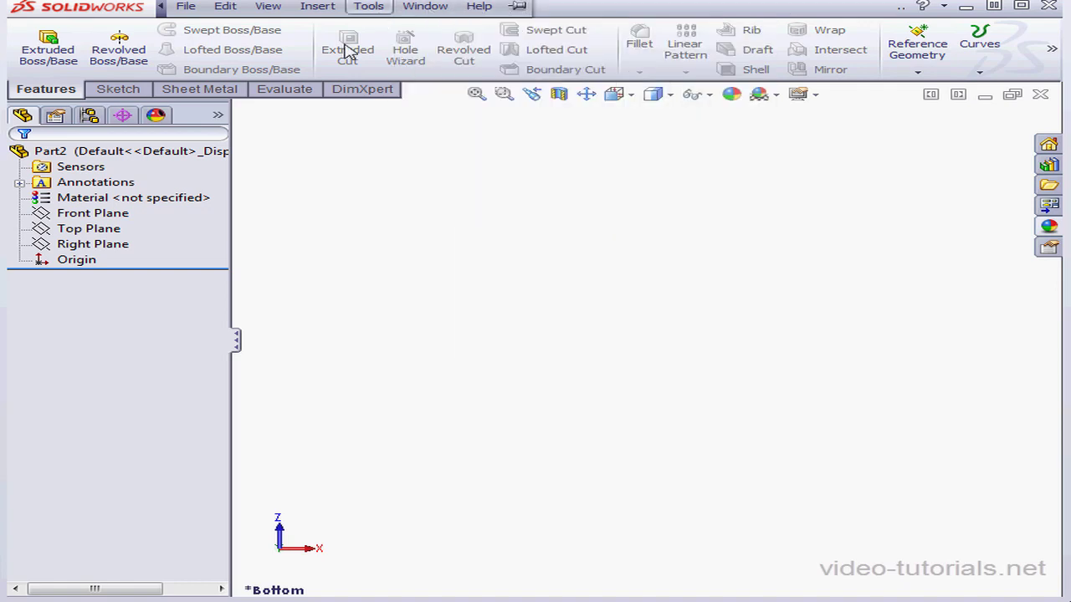
{"action": "mouse_move", "coordinate": [165, 11]}
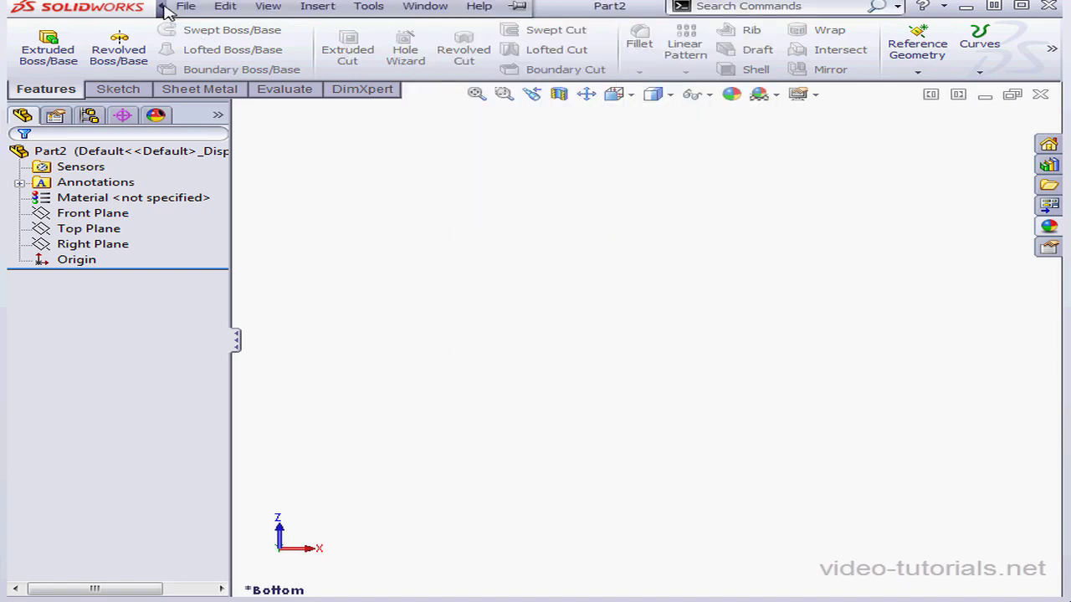
{"action": "left_click", "coordinate": [520, 7]}
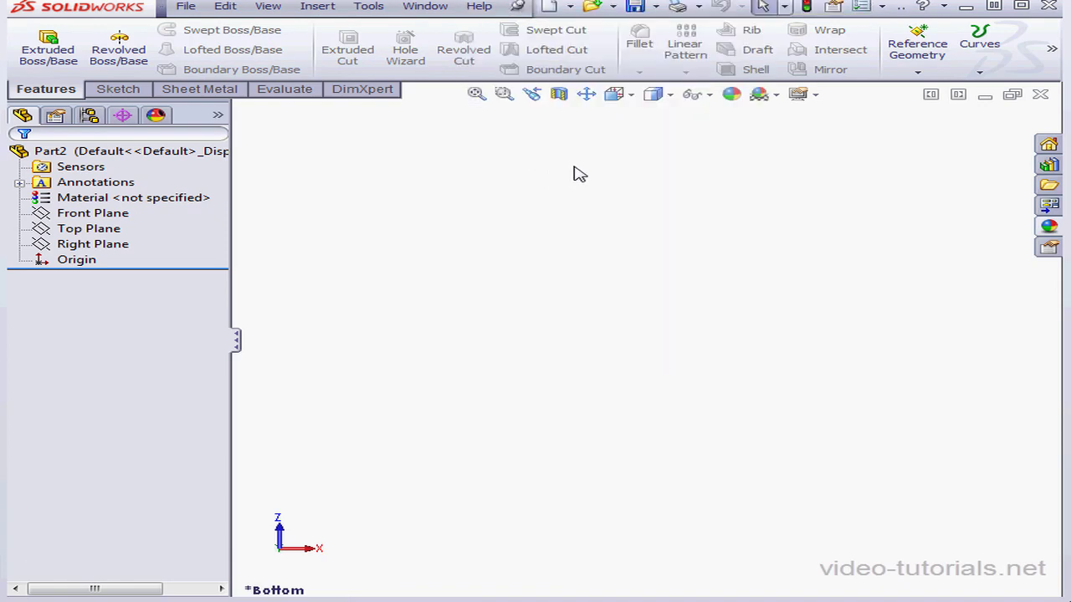
Unpin the main menu bar and review the search types available for the command search.
{"action": "left_click", "coordinate": [518, 7]}
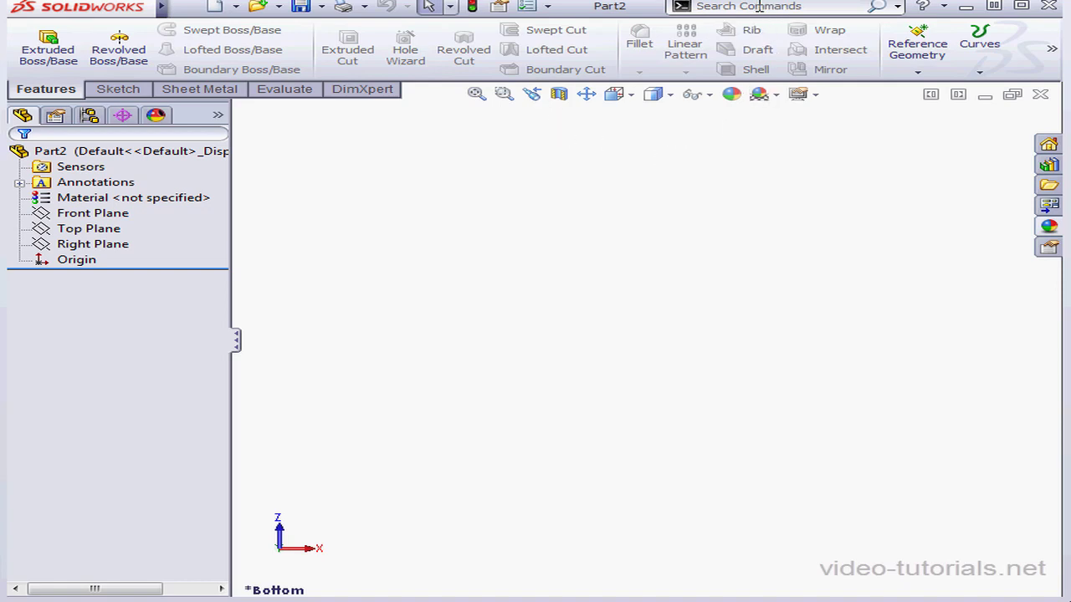
{"action": "left_click", "coordinate": [897, 7]}
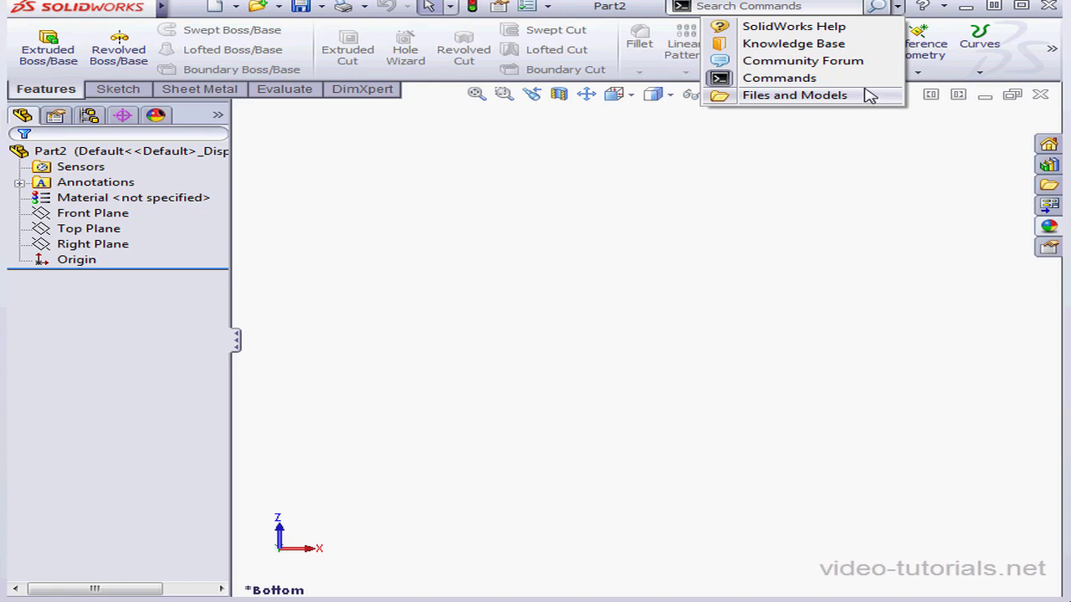
{"action": "left_click", "coordinate": [861, 128]}
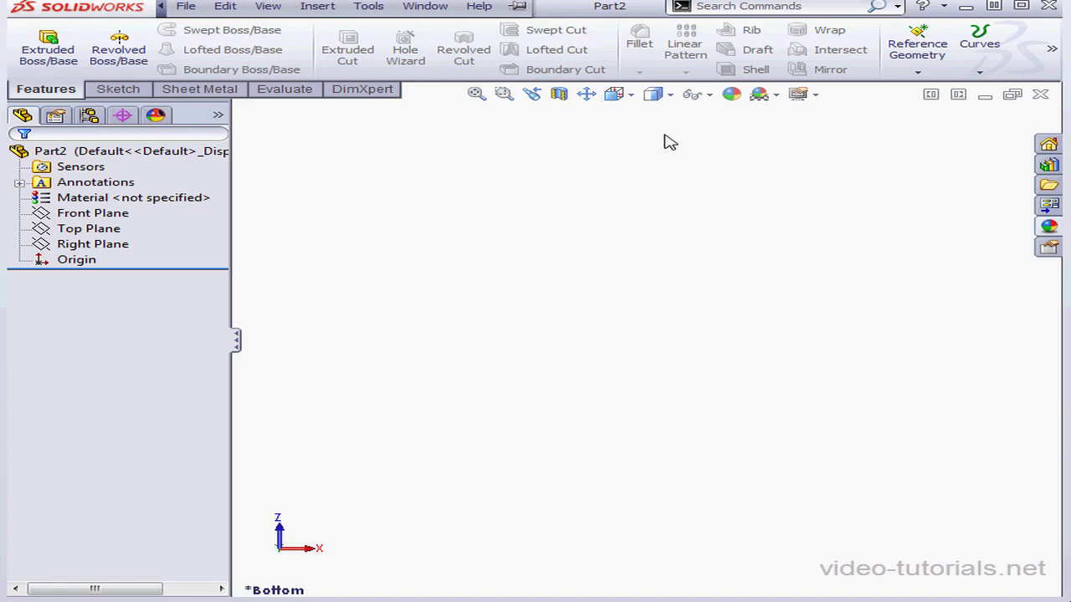
Try adding the Features flyout button to the heads-up view toolbar through the CommandManager customization, and close the customization settings.
{"action": "right_click", "coordinate": [383, 96]}
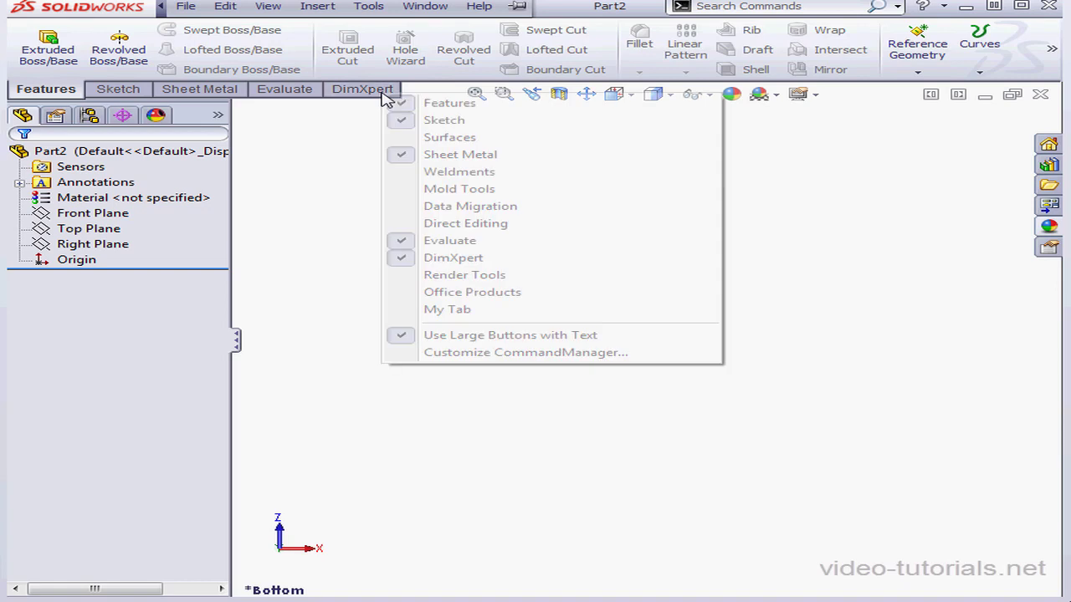
{"action": "left_click", "coordinate": [492, 355]}
{"action": "left_click_drag", "start_coordinate": [598, 41], "coordinate": [681, 159]}
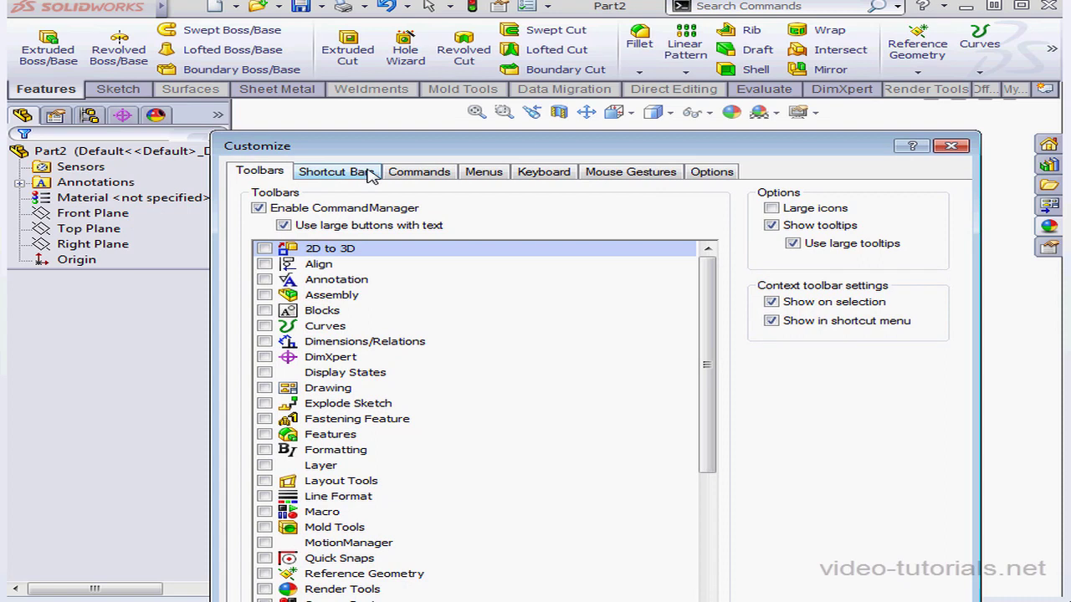
{"action": "left_click", "coordinate": [418, 172]}
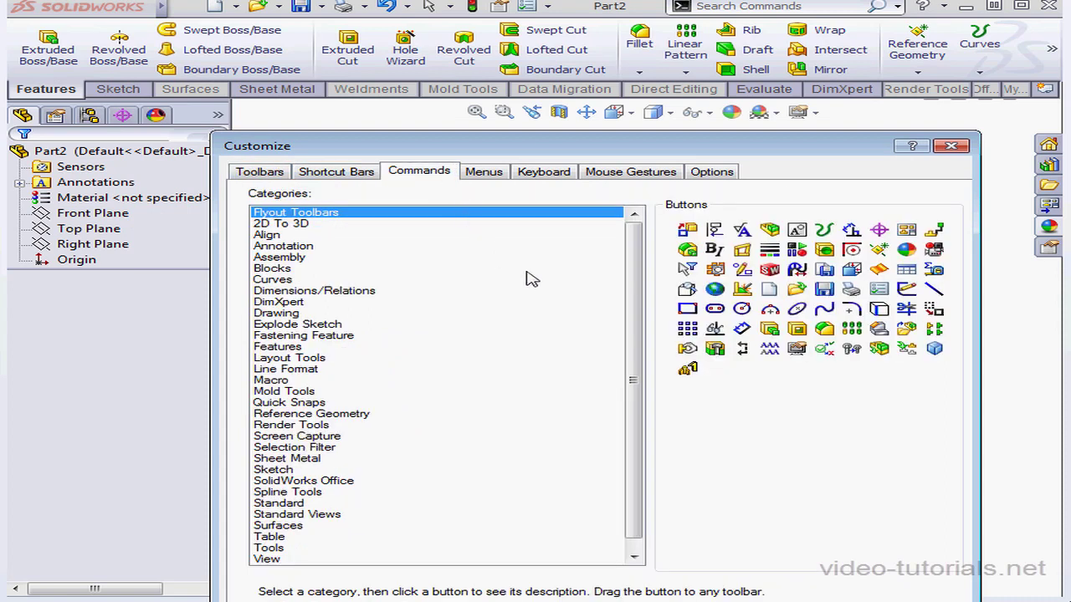
{"action": "left_click_drag", "start_coordinate": [687, 249], "coordinate": [554, 115]}
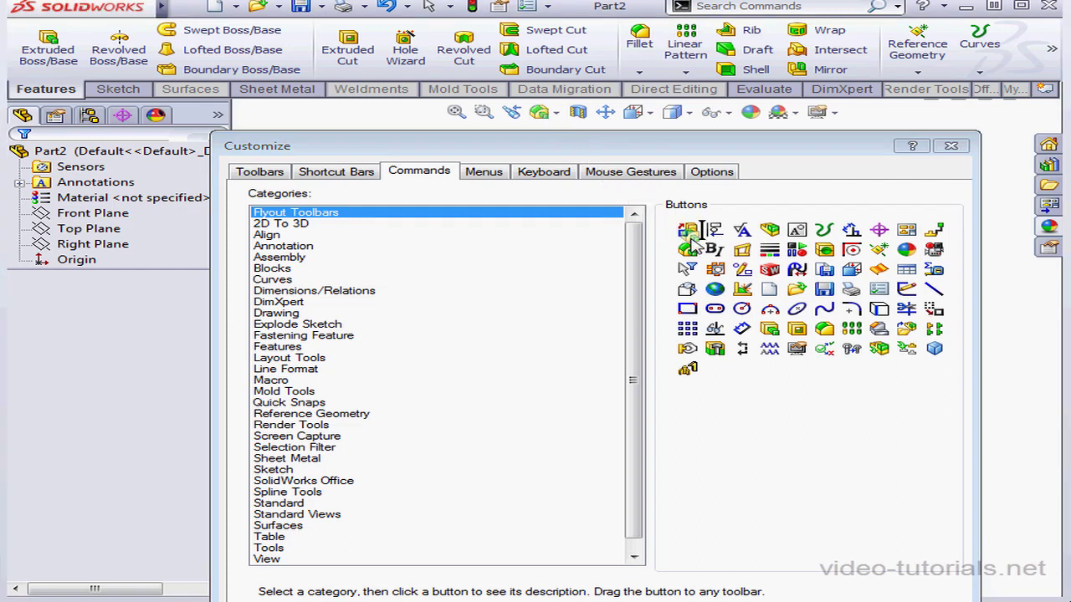
{"action": "left_click", "coordinate": [951, 145]}
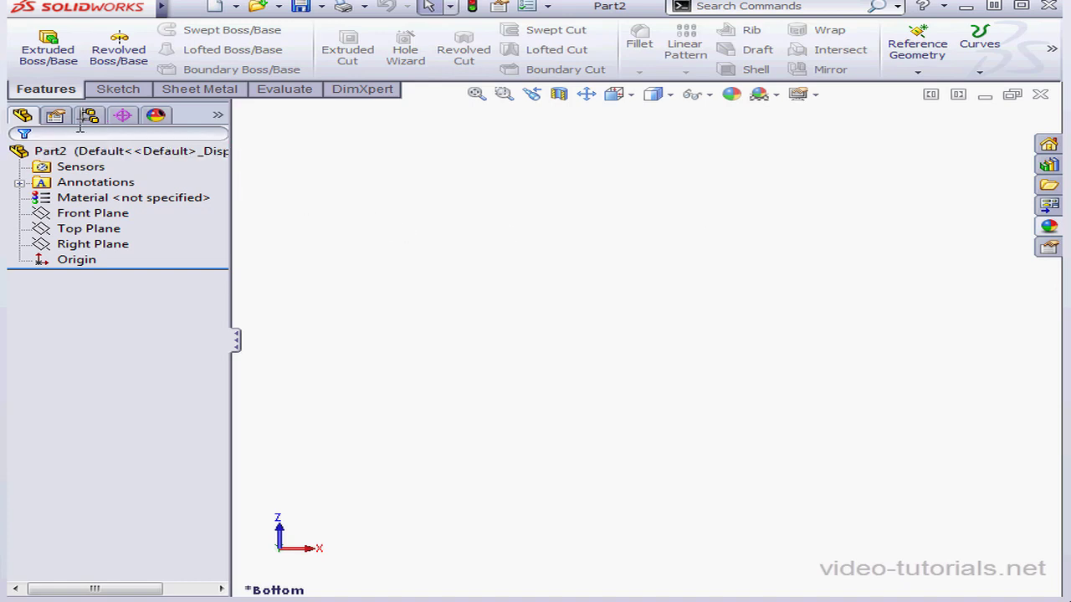
Detach the PropertyManager as a floating window in the graphics area and dock it back in the manager pane.
{"action": "left_click_drag", "start_coordinate": [56, 116], "coordinate": [707, 295]}
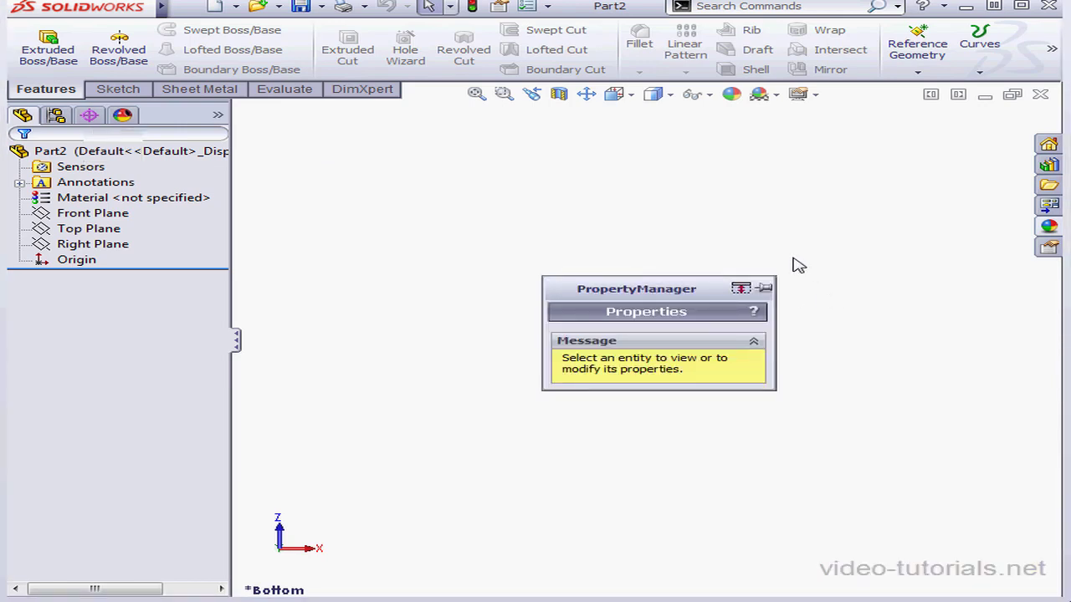
{"action": "left_click_drag", "start_coordinate": [633, 278], "coordinate": [181, 149]}
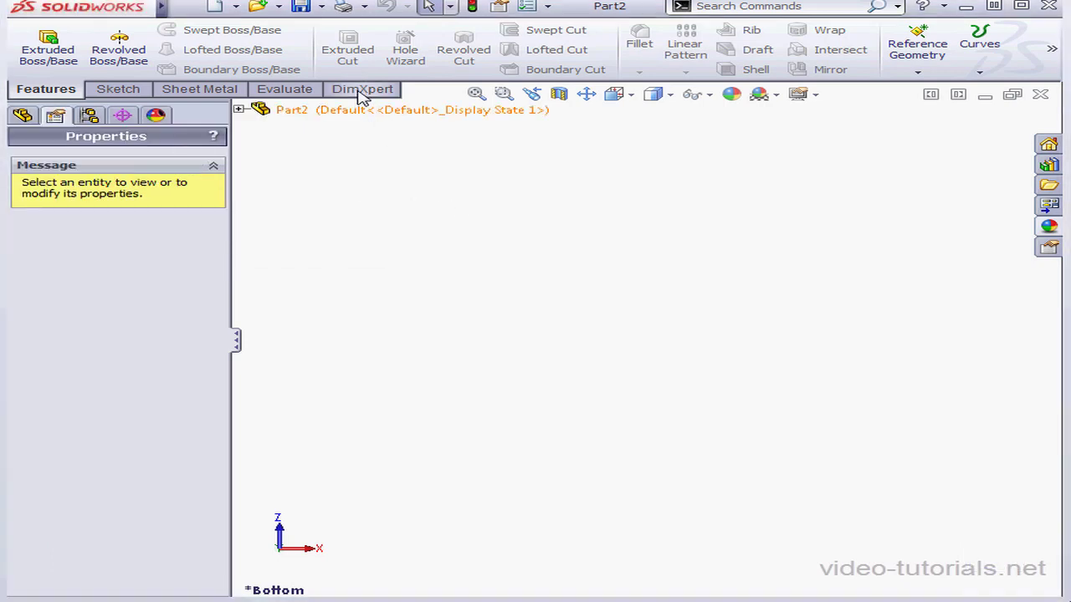
{"action": "left_click_drag", "start_coordinate": [360, 90], "coordinate": [520, 48]}
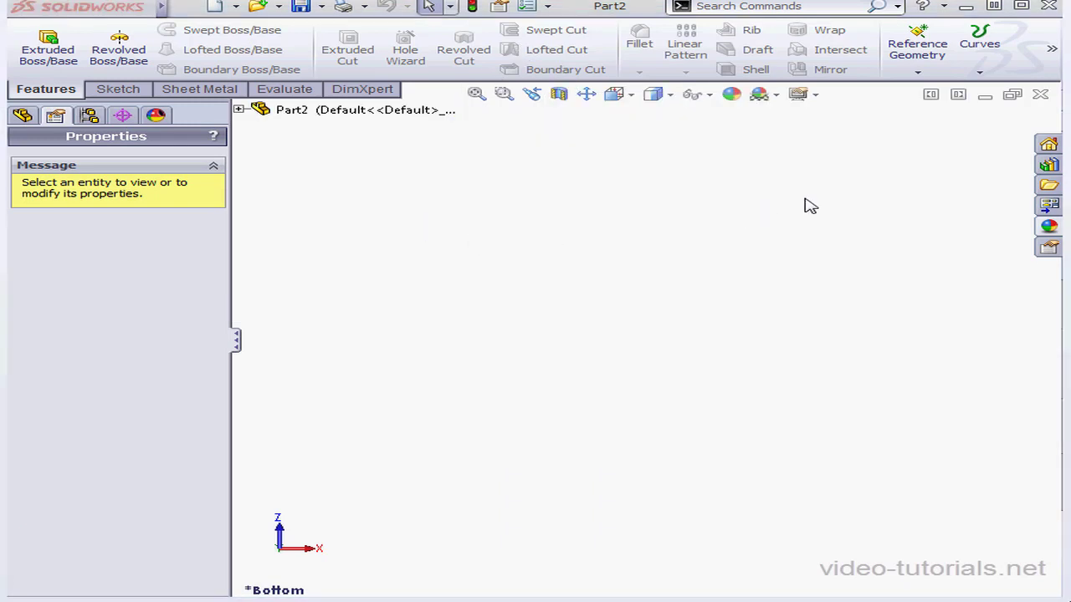
Show the SolidWorks Resources in the Task Pane and float the pane over the graphics area.
{"action": "left_click", "coordinate": [1050, 145]}
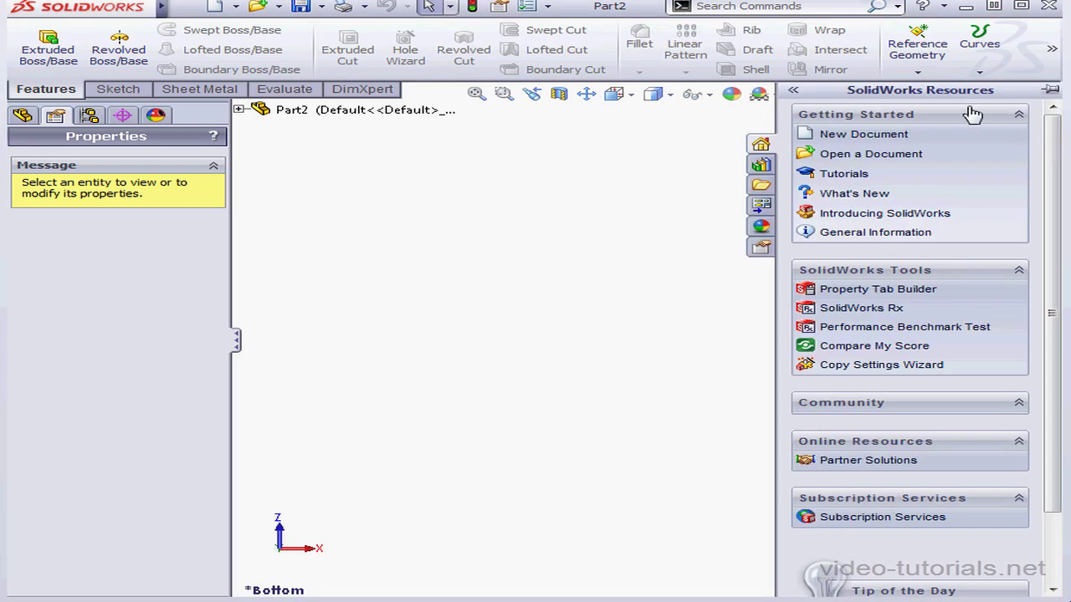
{"action": "left_click_drag", "start_coordinate": [941, 96], "coordinate": [648, 175]}
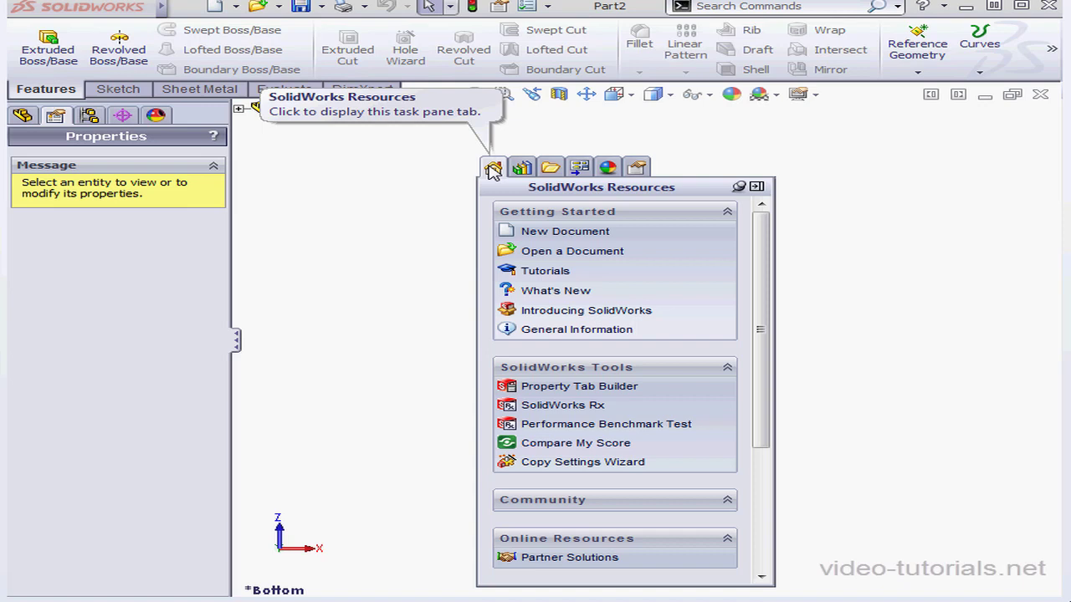
Examine the Design Library with 3D ContentCentral expanded and the File Explorer in the Task Pane.
{"action": "left_click", "coordinate": [521, 169]}
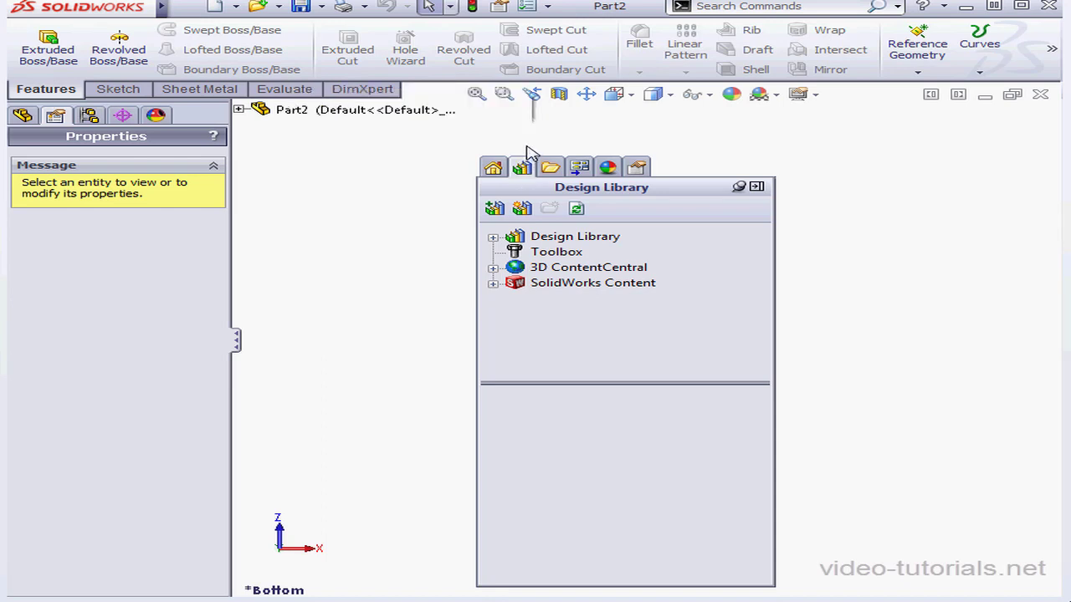
{"action": "left_click", "coordinate": [493, 267]}
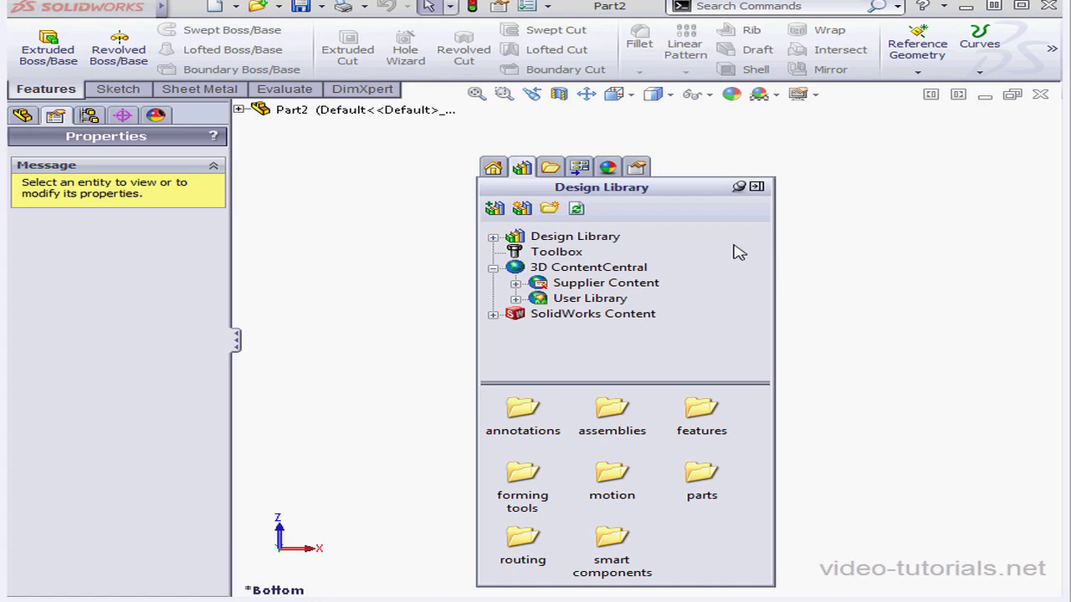
{"action": "left_click", "coordinate": [550, 169]}
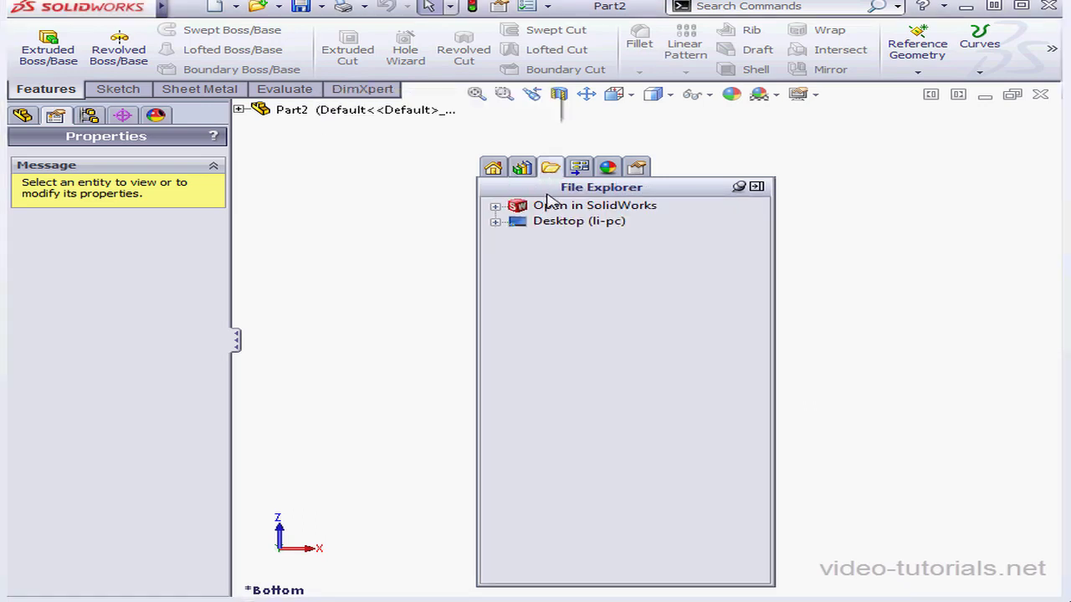
Browse the Plastic category of the appearances library.
{"action": "left_click", "coordinate": [609, 168]}
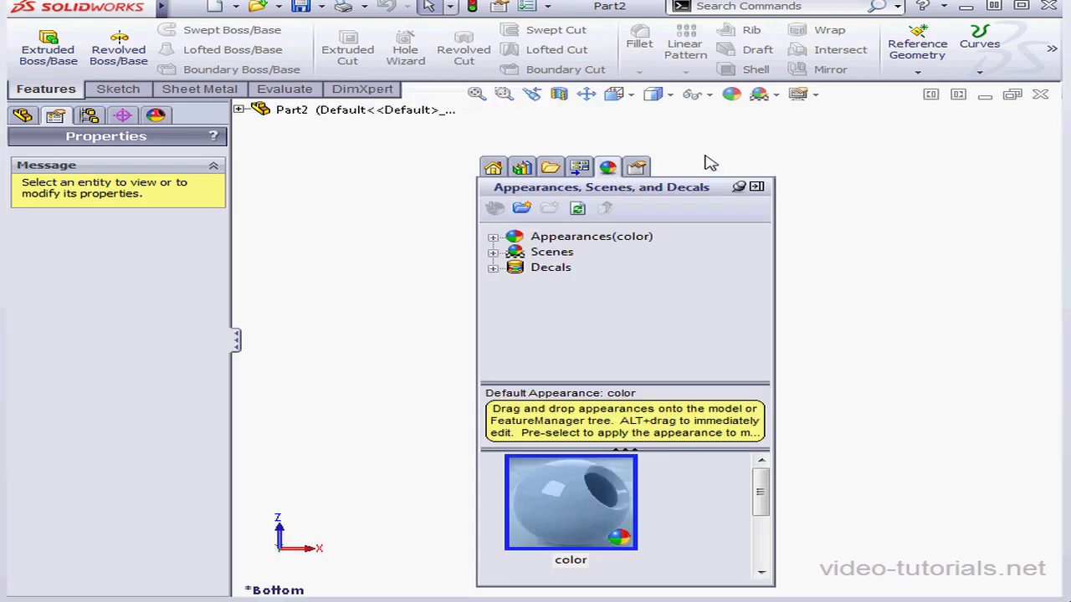
{"action": "left_click", "coordinate": [497, 238]}
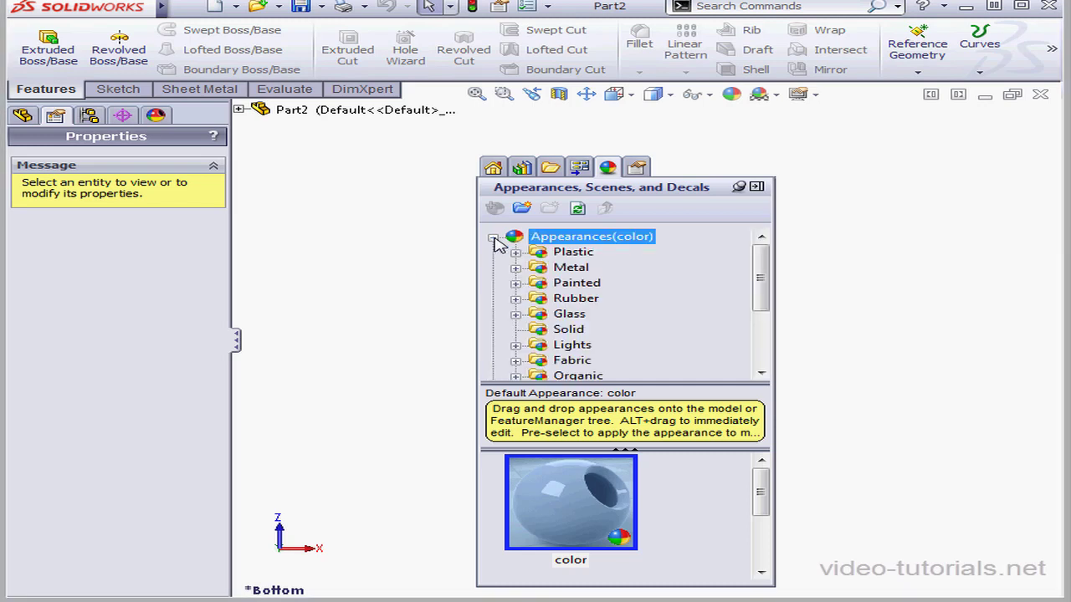
{"action": "left_click", "coordinate": [535, 252]}
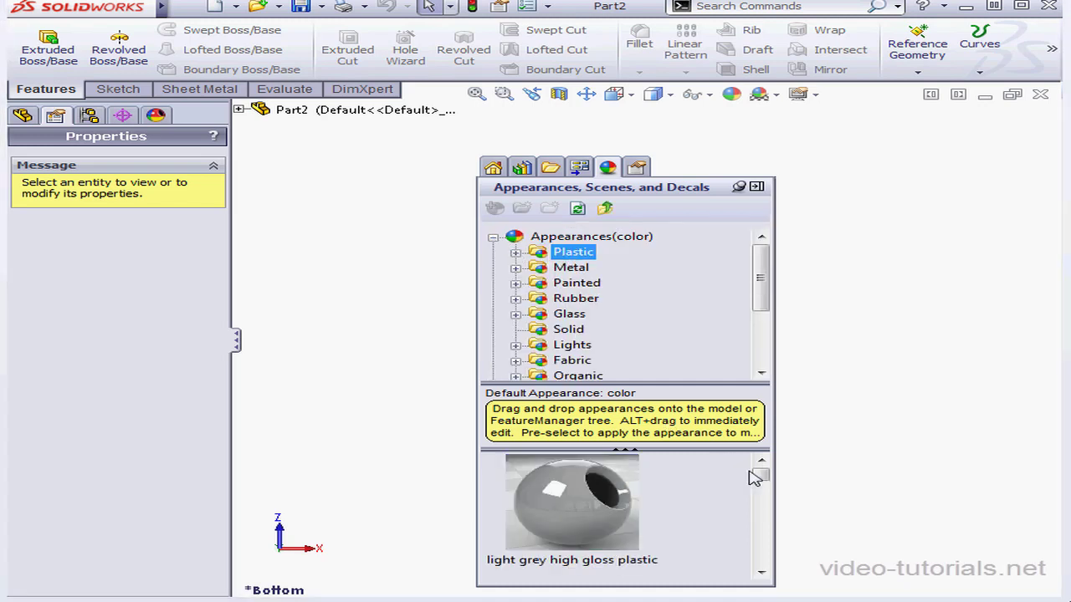
Look through the plastic appearances and show the Custom Properties page of the Task Pane.
{"action": "mouse_move", "coordinate": [759, 475]}
{"action": "left_mouse_down"}
{"action": "mouse_move", "coordinate": [761, 548]}
{"action": "mouse_move", "coordinate": [757, 464]}
{"action": "left_mouse_up"}
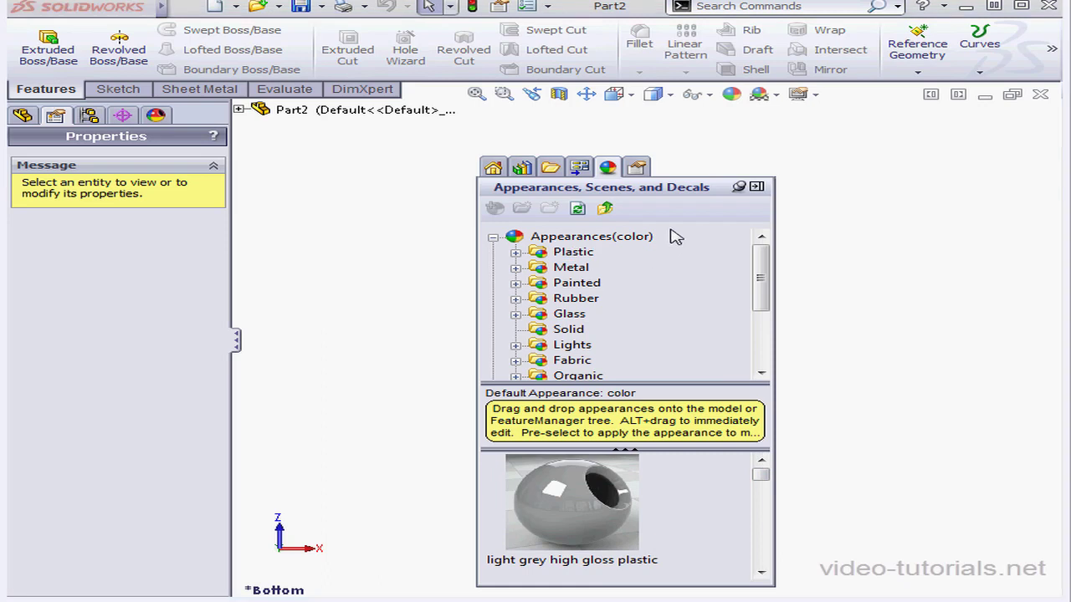
{"action": "left_click", "coordinate": [637, 168]}
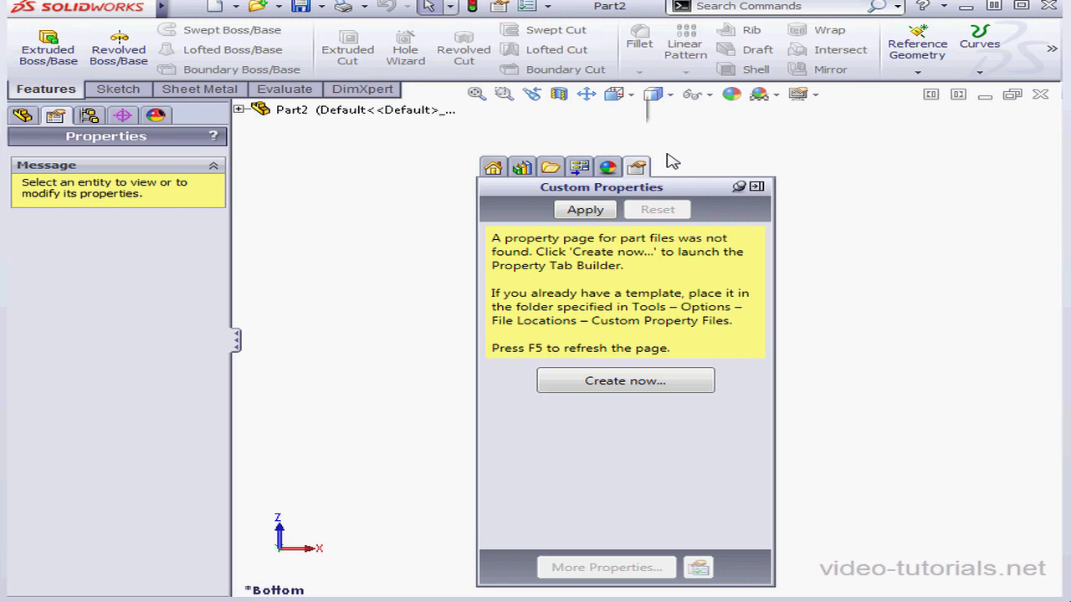
Search Files and Models for "text" and dock the floating Task Pane back at the window edge.
{"action": "left_click", "coordinate": [897, 7]}
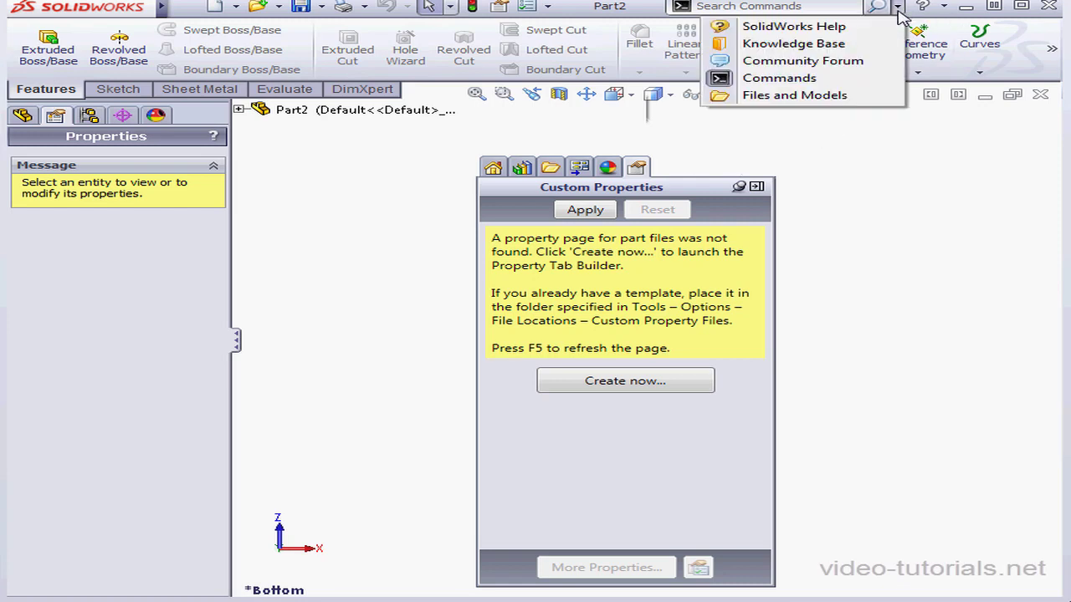
{"action": "left_click", "coordinate": [796, 97]}
{"action": "left_click", "coordinate": [752, 9]}
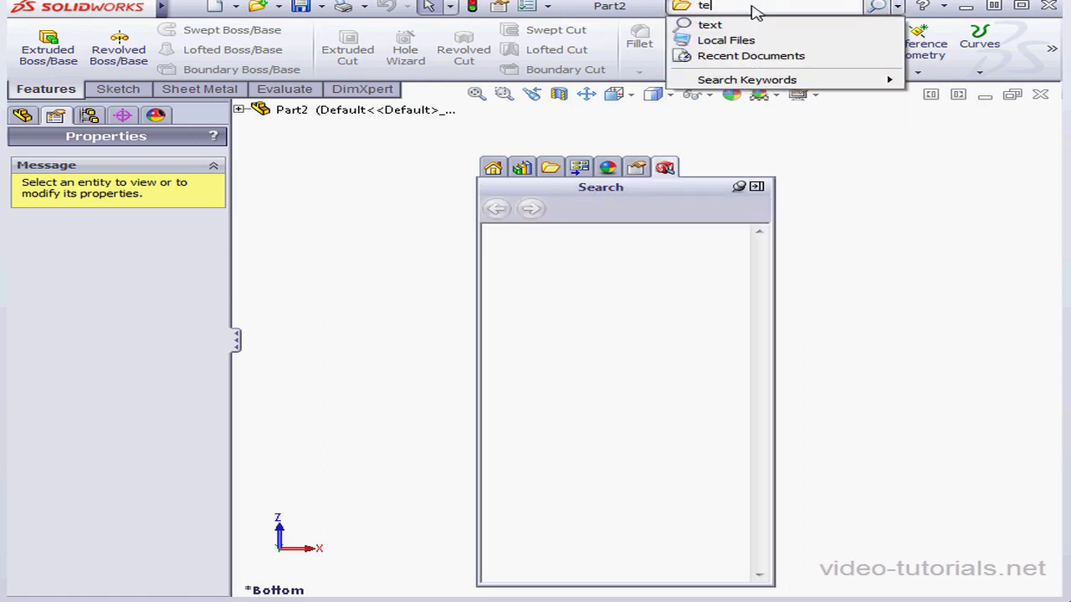
{"action": "left_click", "coordinate": [874, 8]}
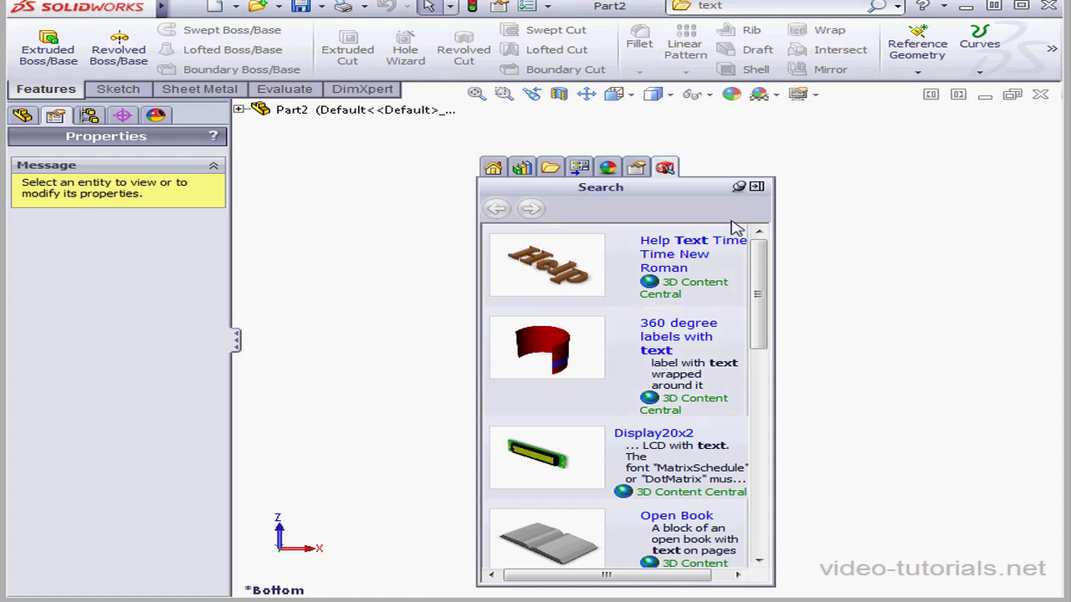
{"action": "left_click", "coordinate": [757, 186]}
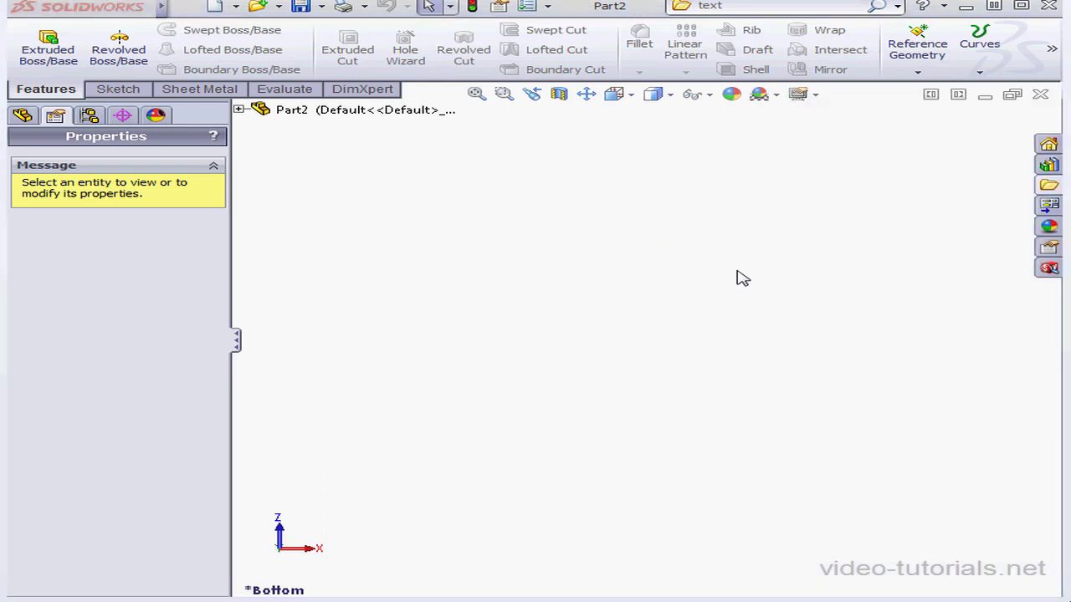
Pin the main menu so it stays expanded and turn on the status bar.
{"action": "left_click", "coordinate": [185, 6]}
{"action": "left_click", "coordinate": [518, 7]}
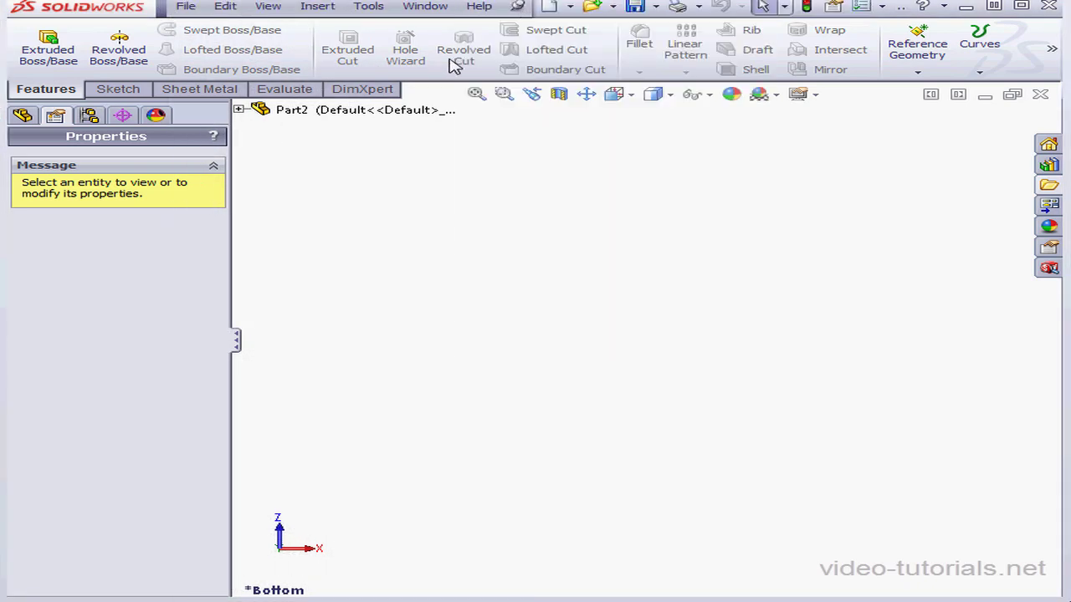
{"action": "left_click", "coordinate": [268, 6]}
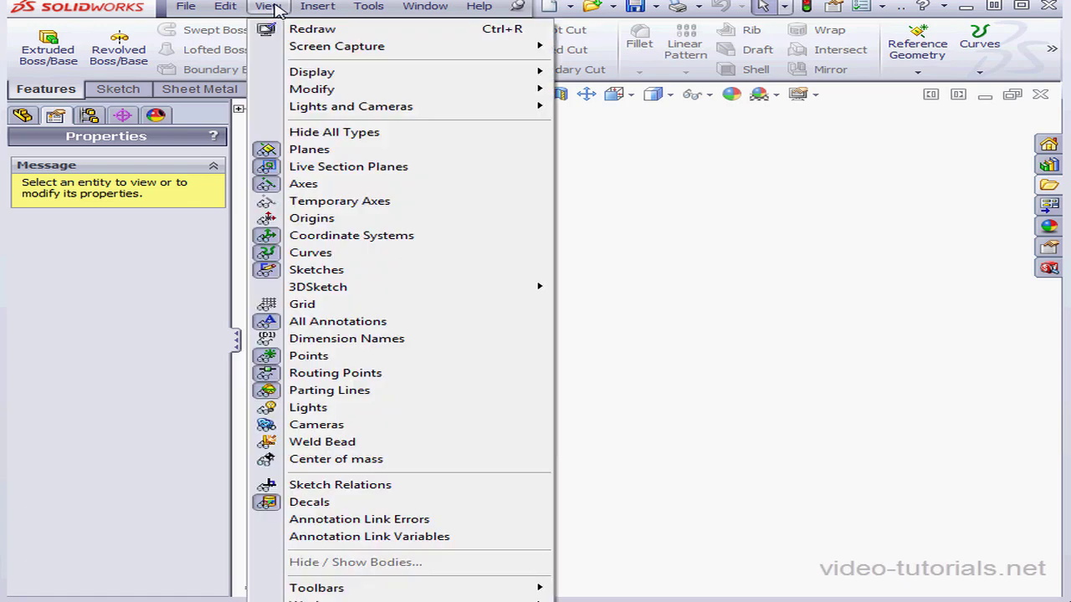
{"action": "left_click", "coordinate": [425, 601]}
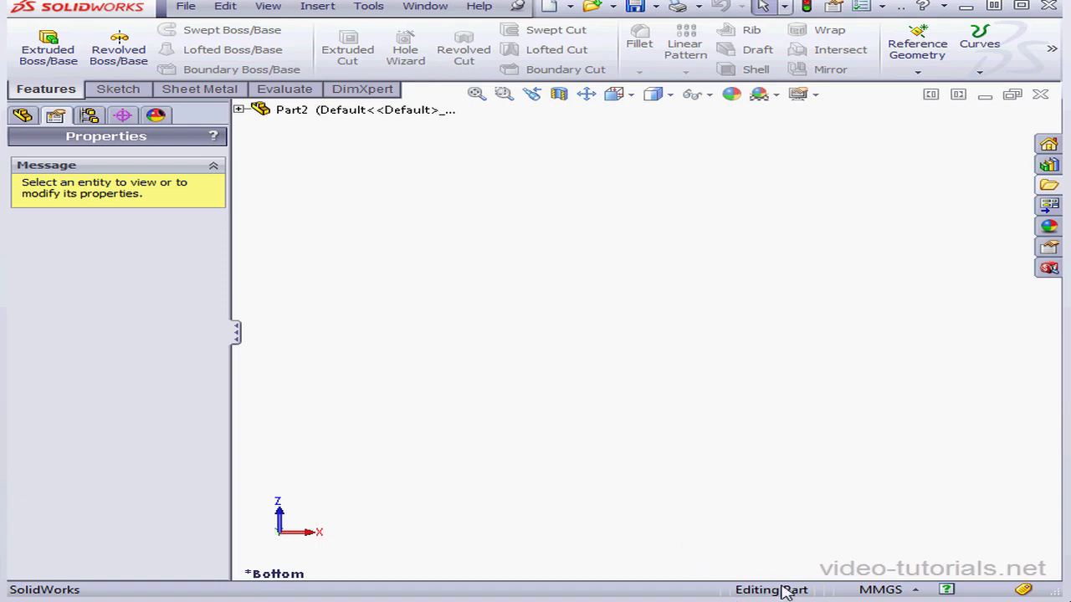
Start a sketch on the Top Plane and select the MMGS (millimeter, gram, second) unit system.
{"action": "left_click", "coordinate": [22, 114]}
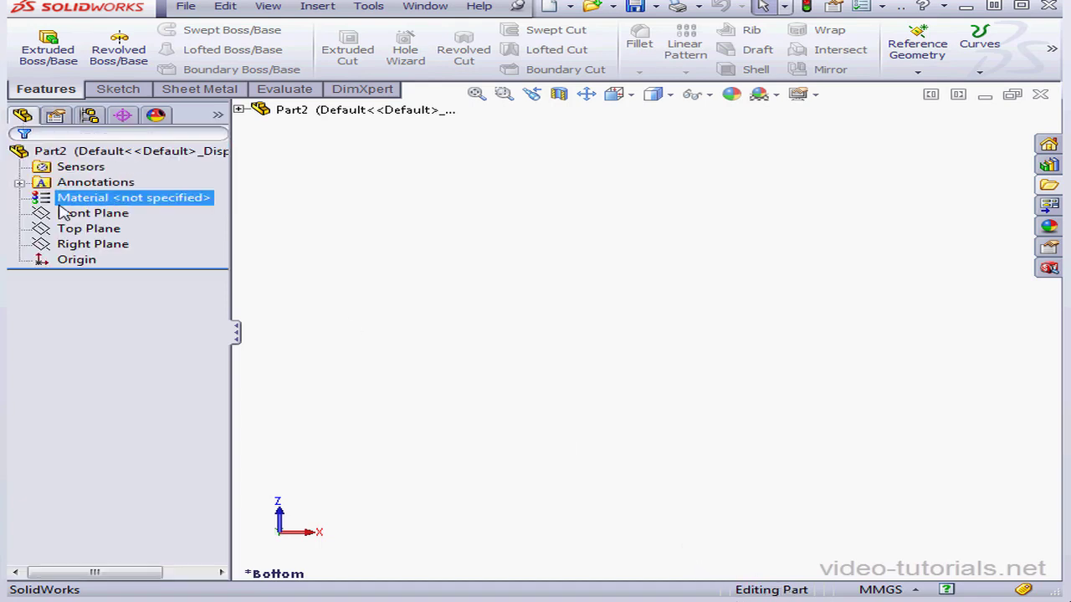
{"action": "left_click", "coordinate": [92, 230]}
{"action": "right_click", "coordinate": [93, 233]}
{"action": "left_click", "coordinate": [108, 205]}
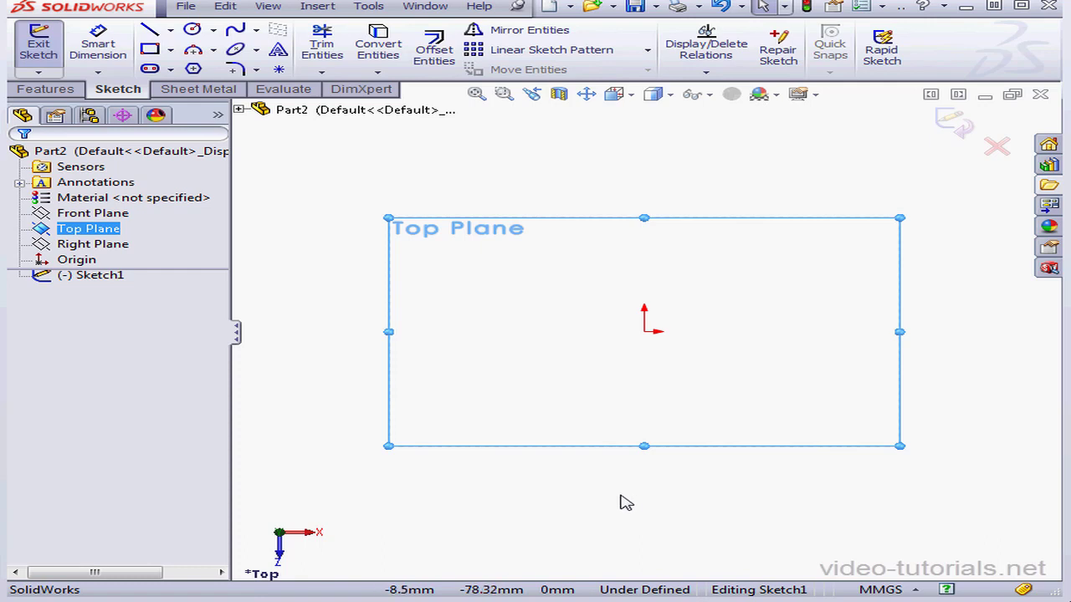
{"action": "left_click", "coordinate": [918, 590]}
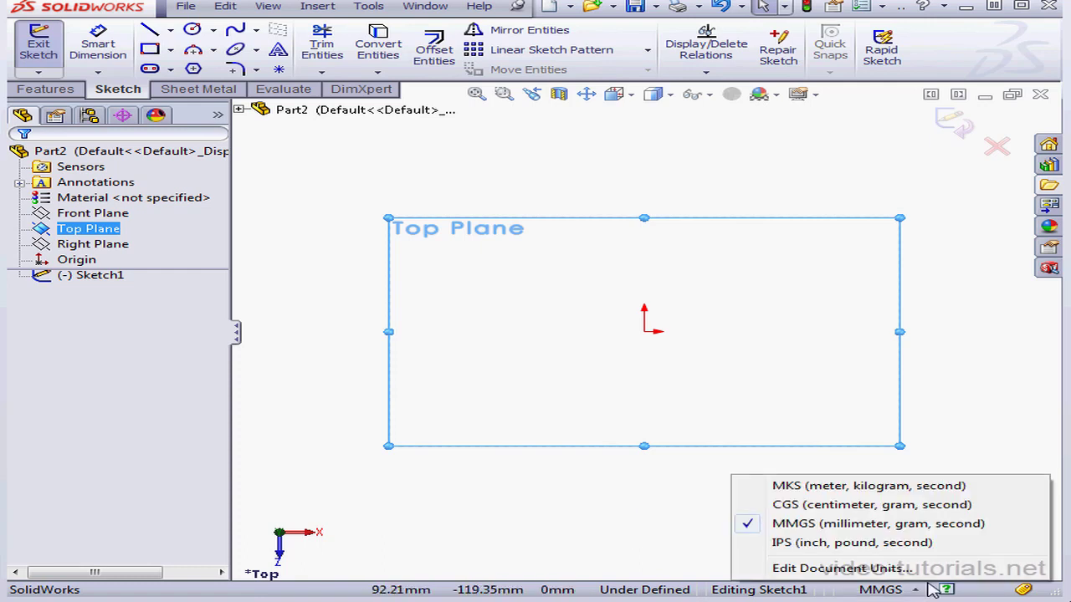
{"action": "left_click", "coordinate": [876, 525]}
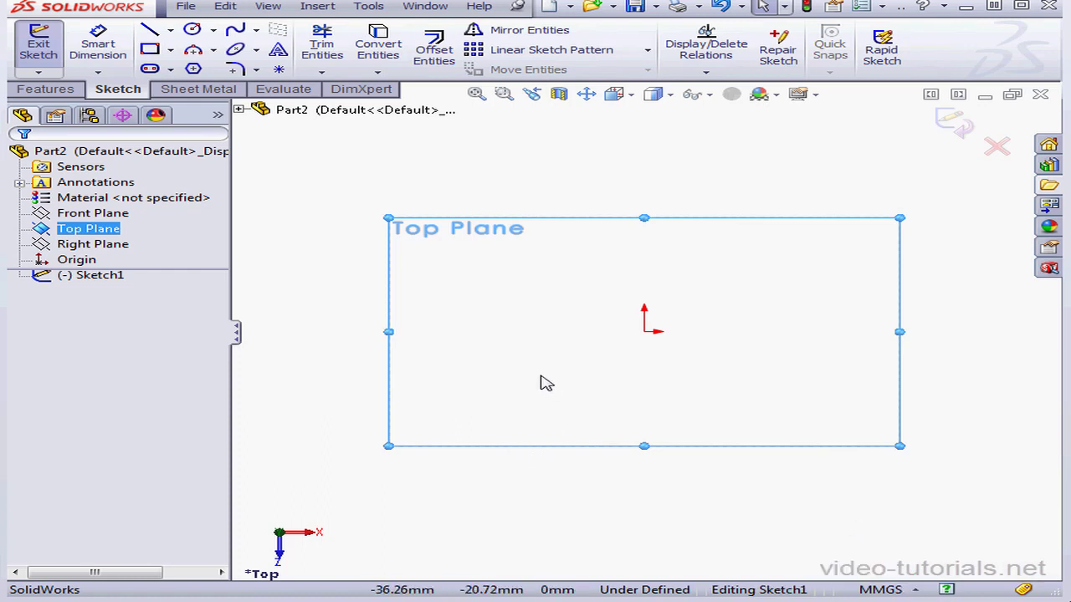
Sketch a corner rectangle about 42 mm wide and 33 mm high, starting at the origin and extending up and to the right.
{"action": "left_click", "coordinate": [151, 50]}
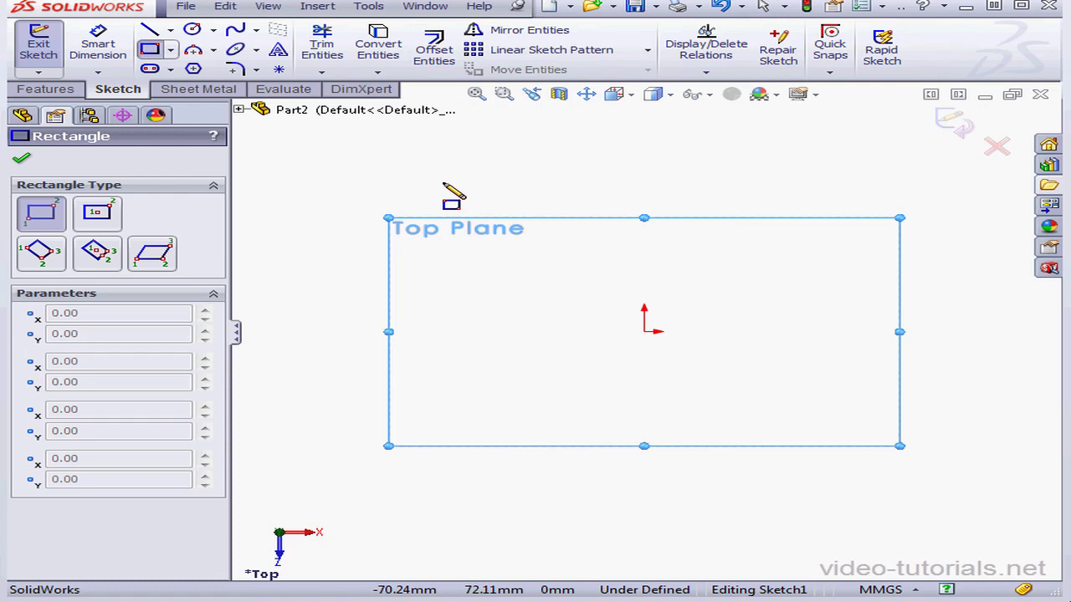
{"action": "left_click", "coordinate": [644, 331]}
{"action": "left_click", "coordinate": [764, 263]}
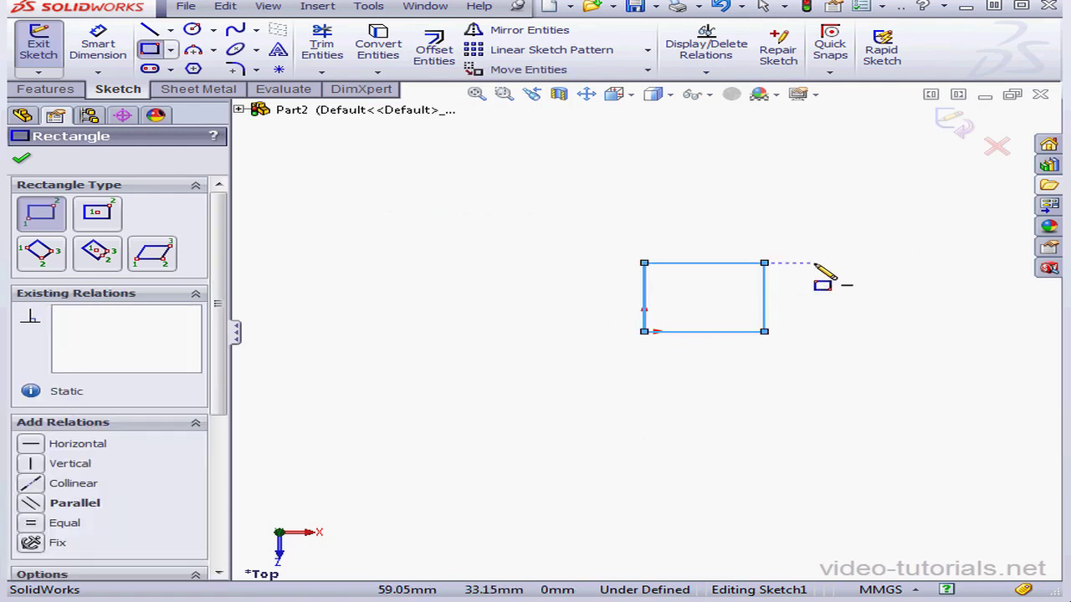
{"action": "right_click", "coordinate": [828, 268]}
{"action": "left_click", "coordinate": [854, 276]}
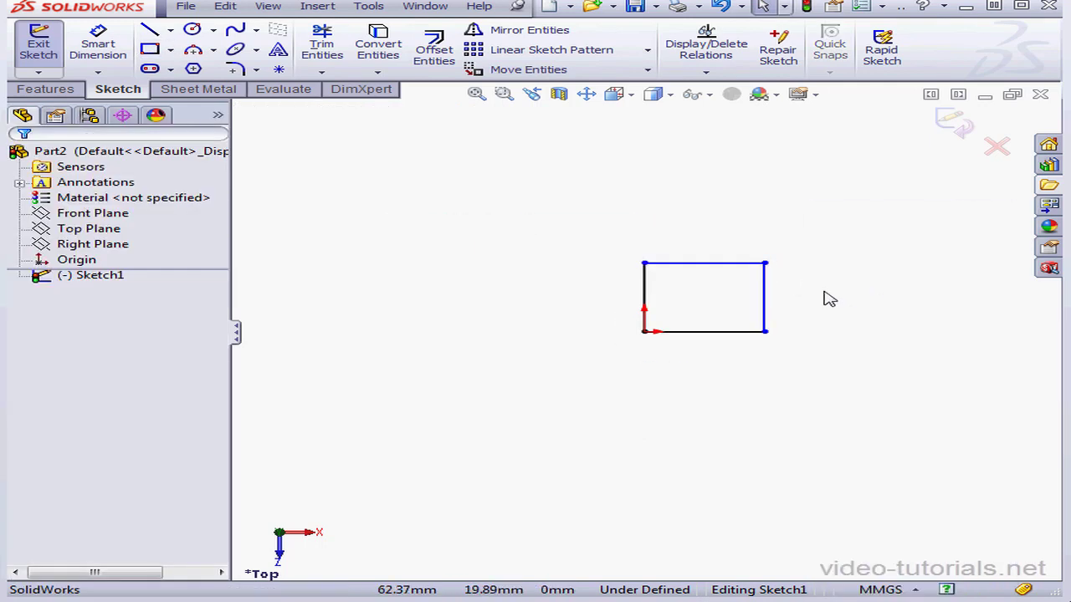
Add an Equal relation between the rectangle's right and bottom lines.
{"action": "left_click_drag", "start_coordinate": [817, 299], "coordinate": [725, 364]}
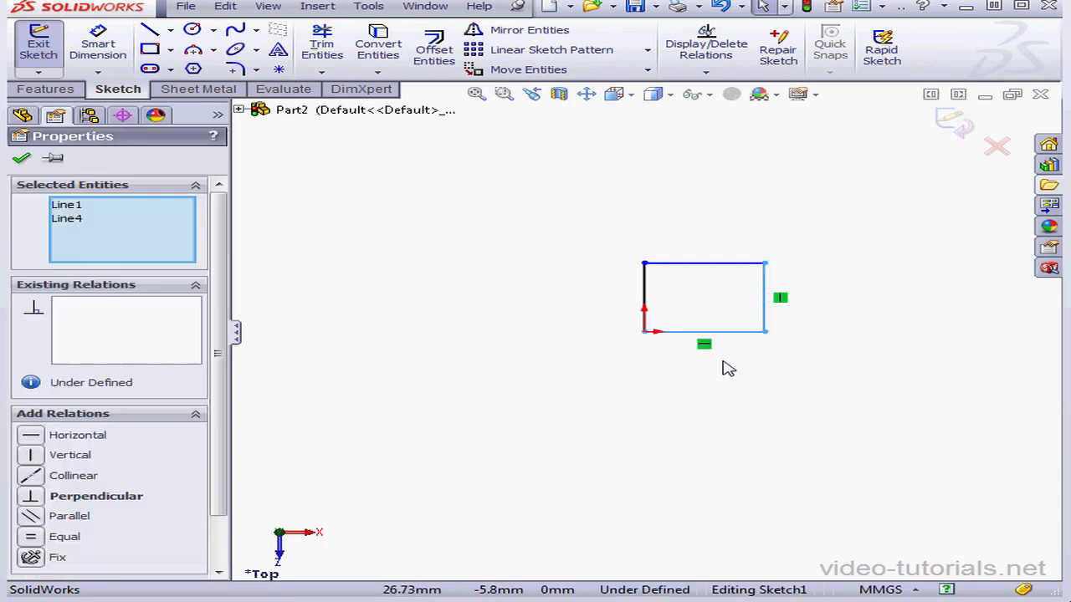
{"action": "left_click", "coordinate": [32, 538]}
{"action": "left_click", "coordinate": [21, 158]}
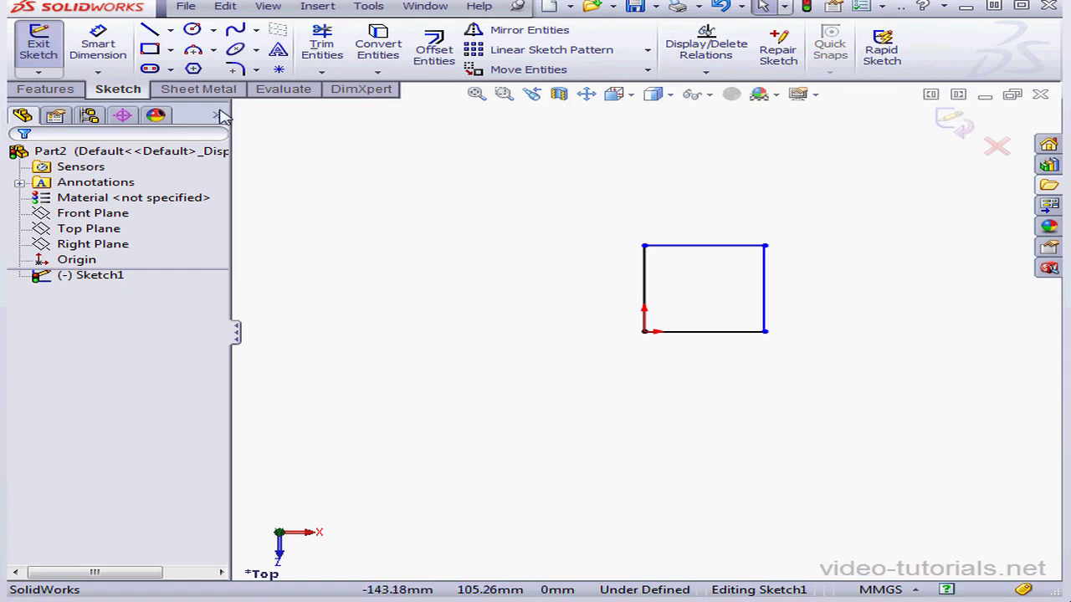
Dimension the rectangle's right edge with Smart Dimension and name the dimension MyDim.
{"action": "left_click", "coordinate": [107, 43]}
{"action": "left_click", "coordinate": [765, 281]}
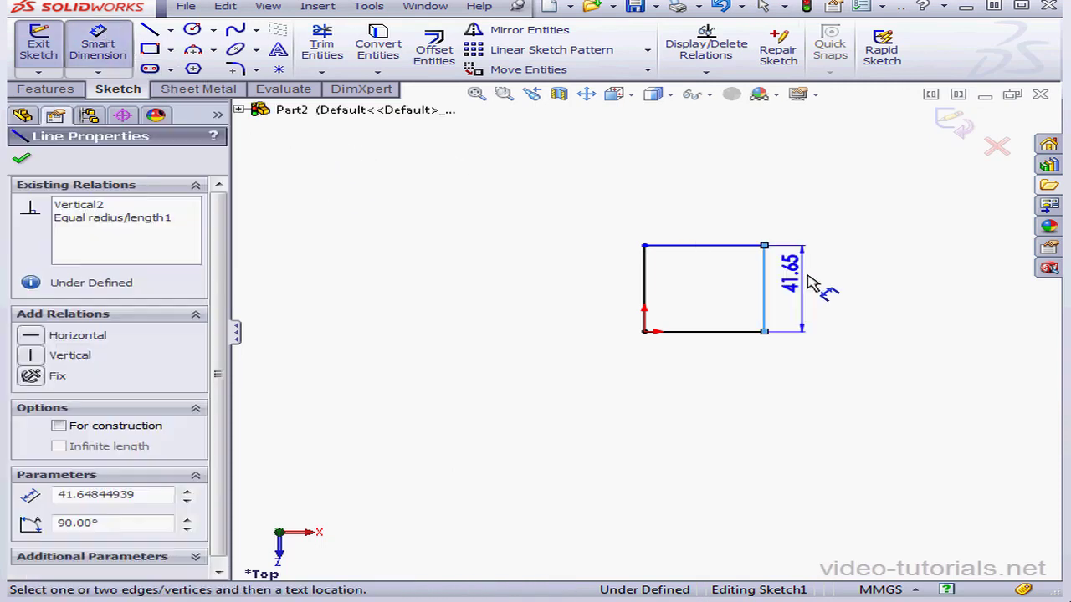
{"action": "left_click", "coordinate": [838, 286]}
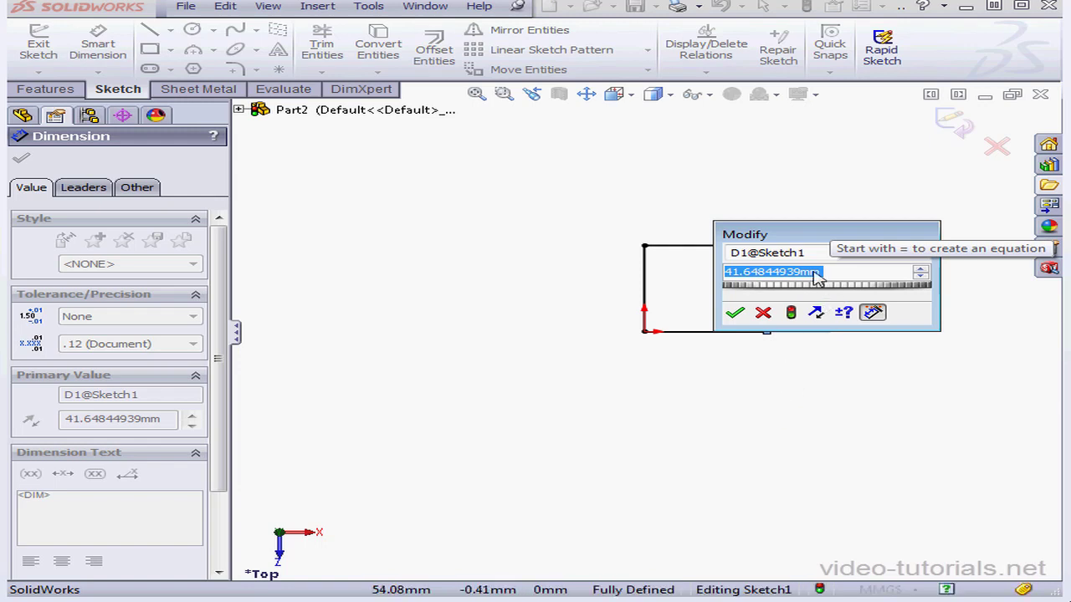
{"action": "left_click", "coordinate": [748, 252]}
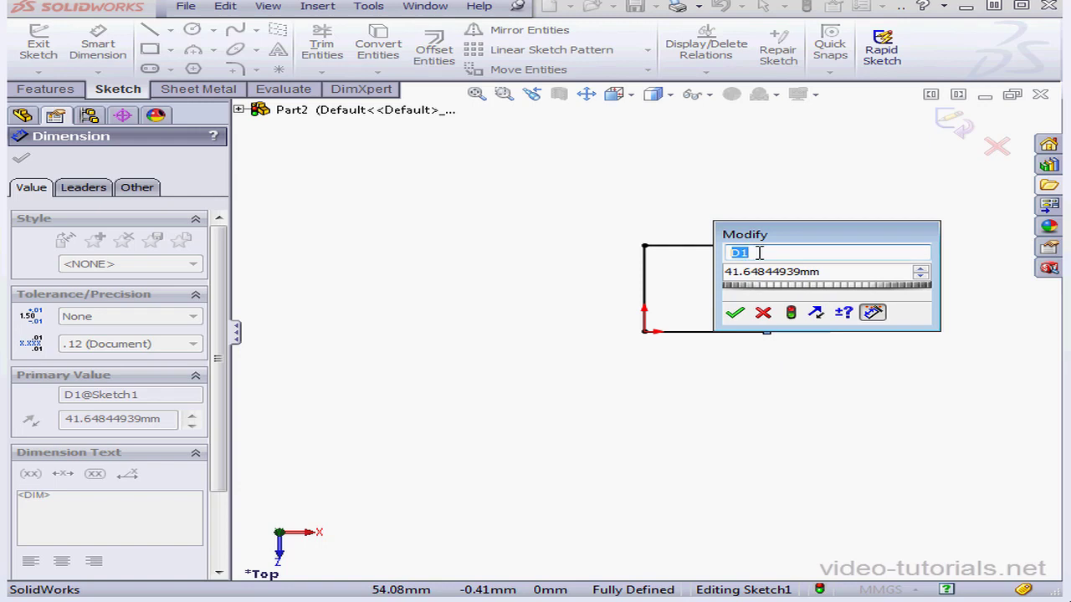
{"action": "type", "text": "MyDim"}
Enter 40 for MyDim, check the available units, replace the value with 1in and rebuild the sketch.
{"action": "left_click_drag", "start_coordinate": [826, 271], "coordinate": [711, 270]}
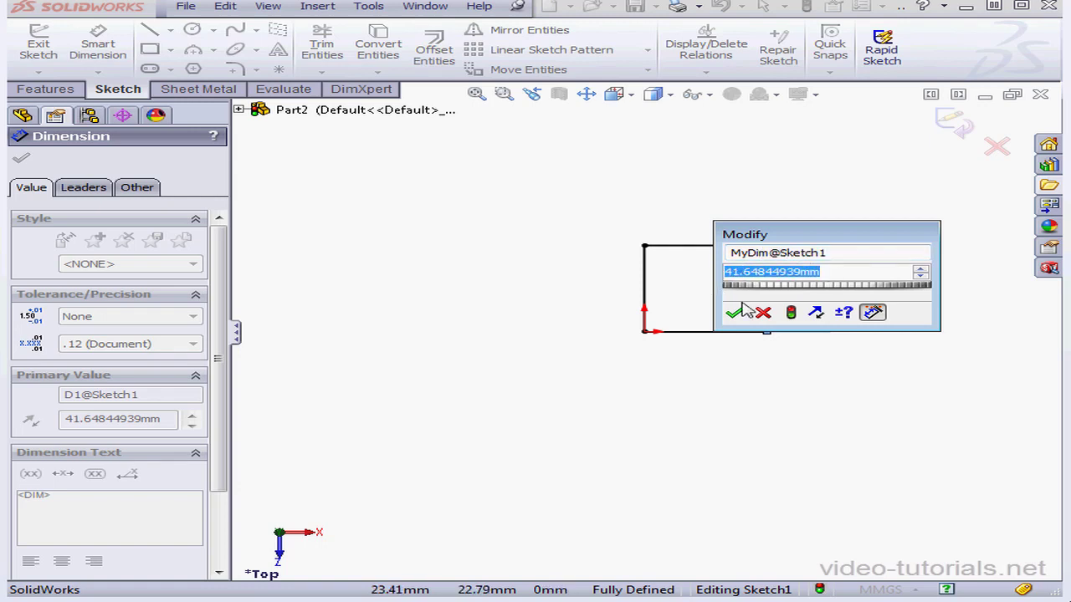
{"action": "type", "text": "40"}
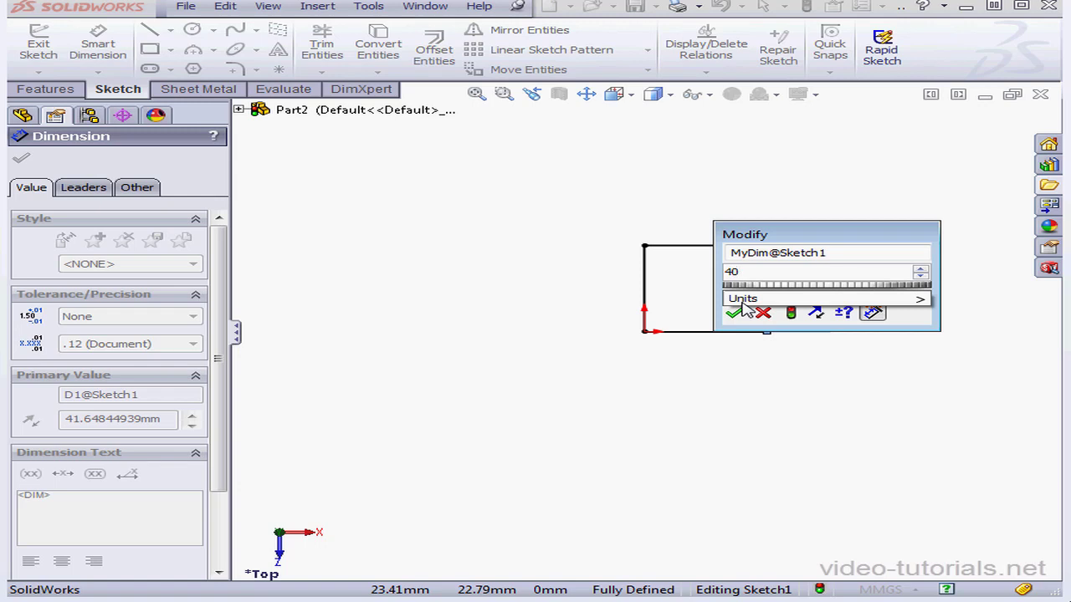
{"action": "mouse_move", "coordinate": [744, 303]}
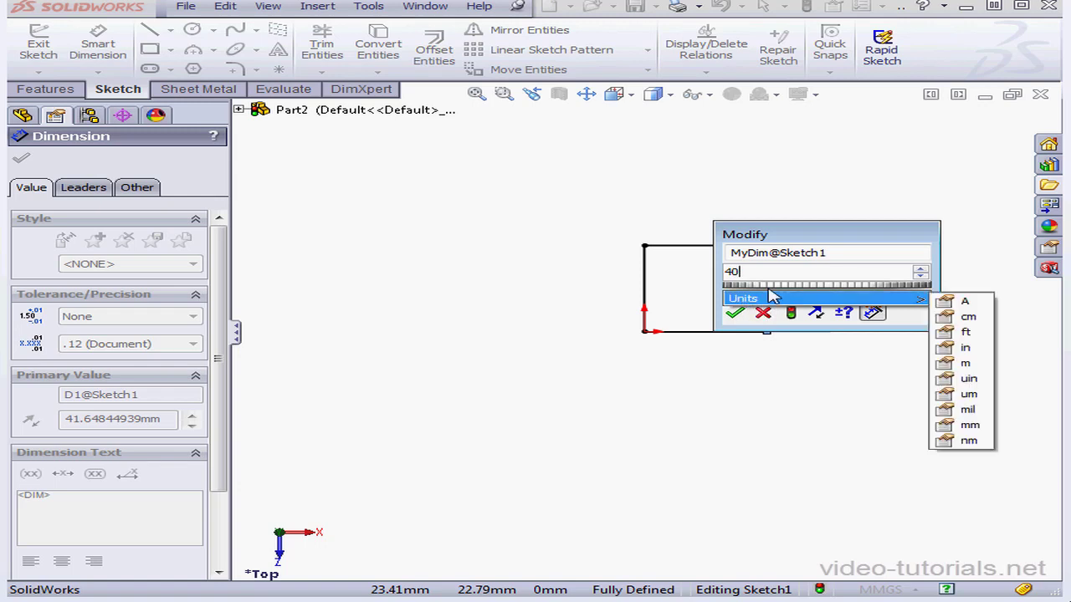
{"action": "left_click_drag", "start_coordinate": [751, 273], "coordinate": [722, 285]}
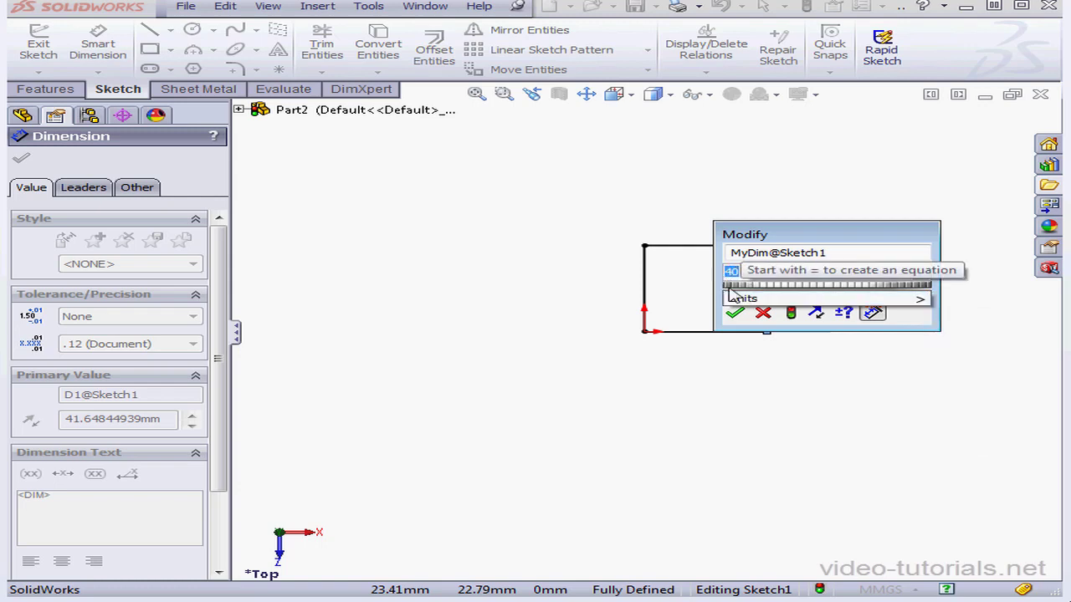
{"action": "type", "text": "1in"}
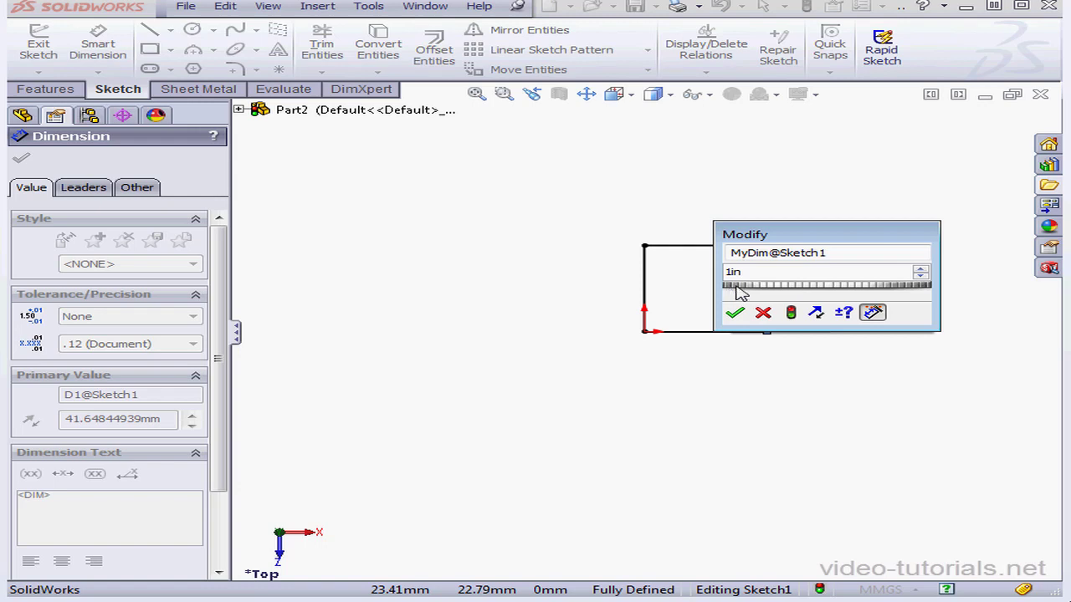
{"action": "left_click_drag", "start_coordinate": [830, 238], "coordinate": [529, 230]}
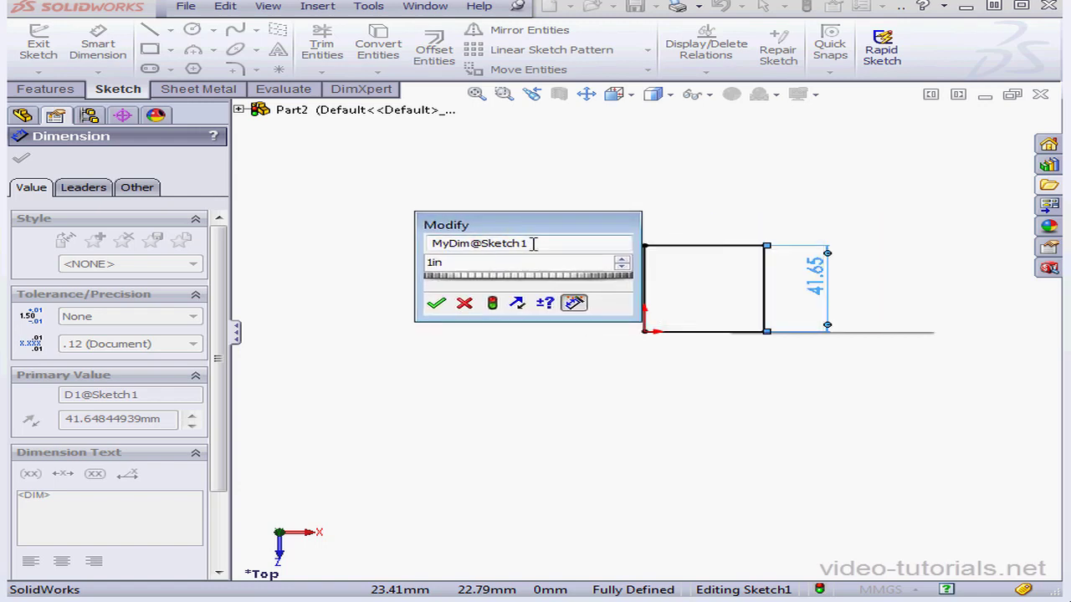
{"action": "left_click", "coordinate": [492, 302]}
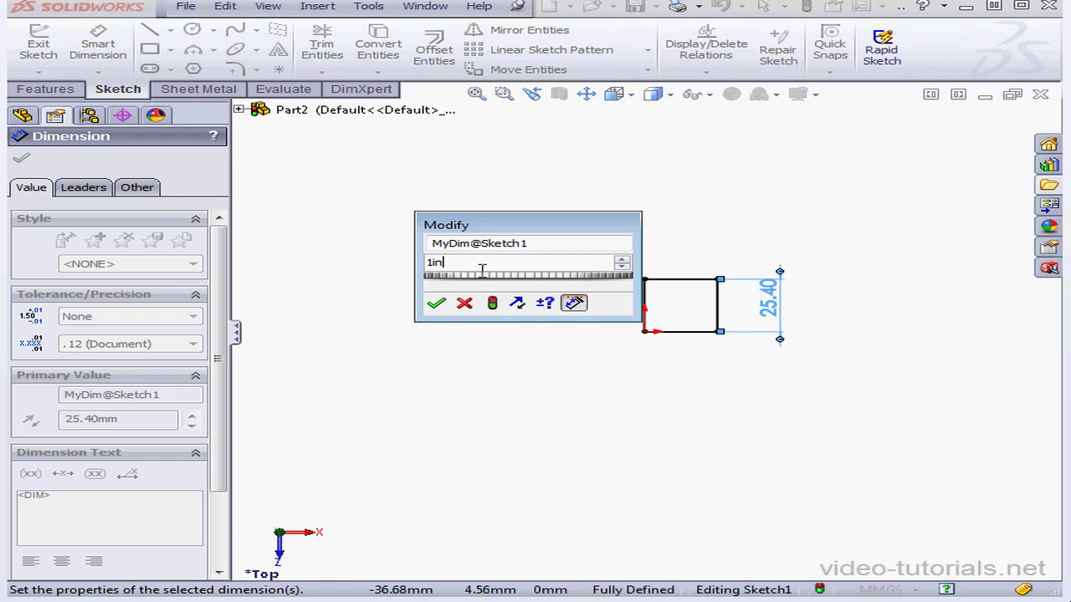
Replace the MyDim value with 20 and raise it to 40 mm using the thumbwheel.
{"action": "double_click", "coordinate": [415, 261]}
{"action": "type", "text": "2"}
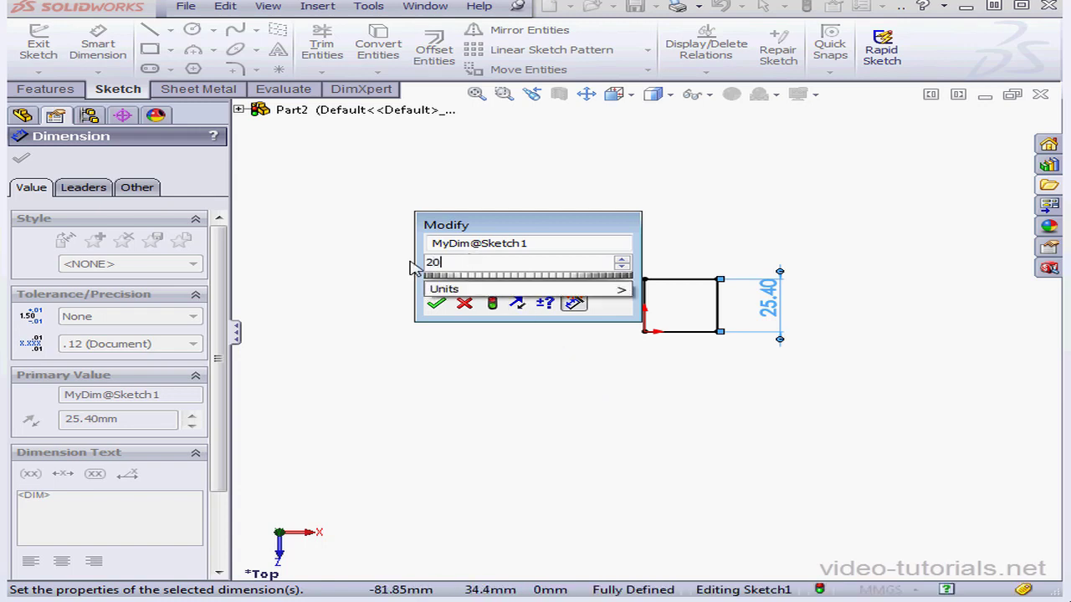
{"action": "type", "text": "0"}
{"action": "mouse_move", "coordinate": [429, 290]}
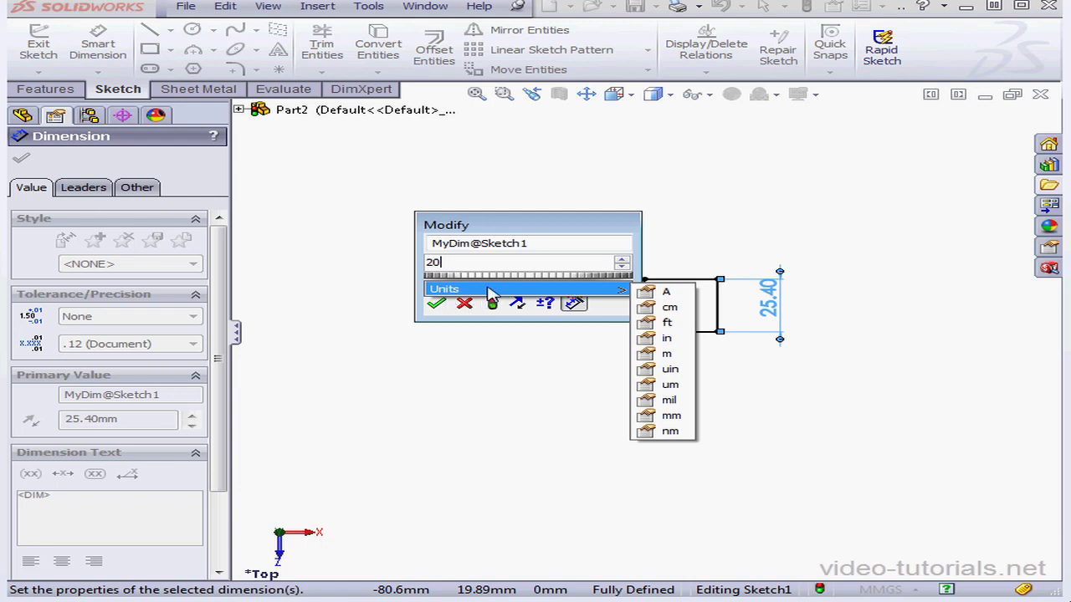
{"action": "left_click_drag", "start_coordinate": [491, 276], "coordinate": [502, 276]}
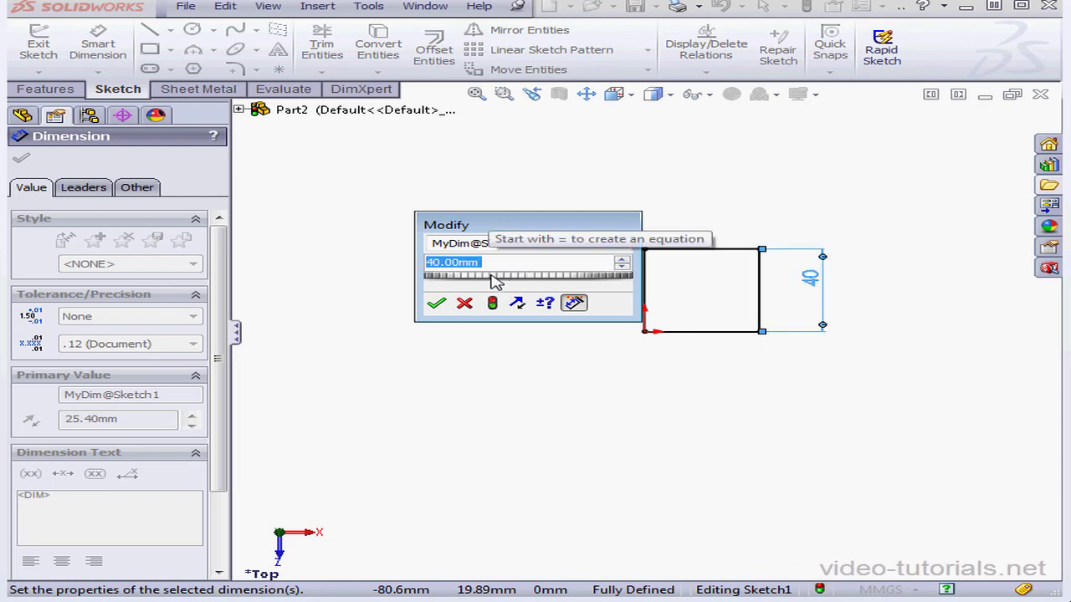
Step the MyDim value up to 50 mm and back down to 40 mm, and view the spin increment setting.
{"action": "left_click", "coordinate": [623, 259]}
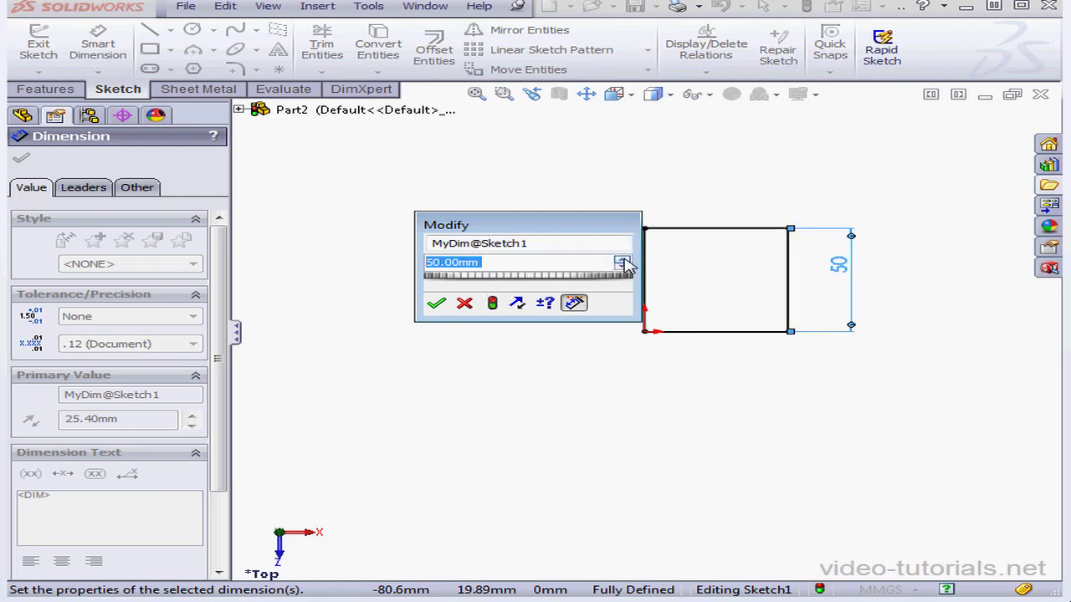
{"action": "left_click", "coordinate": [622, 267]}
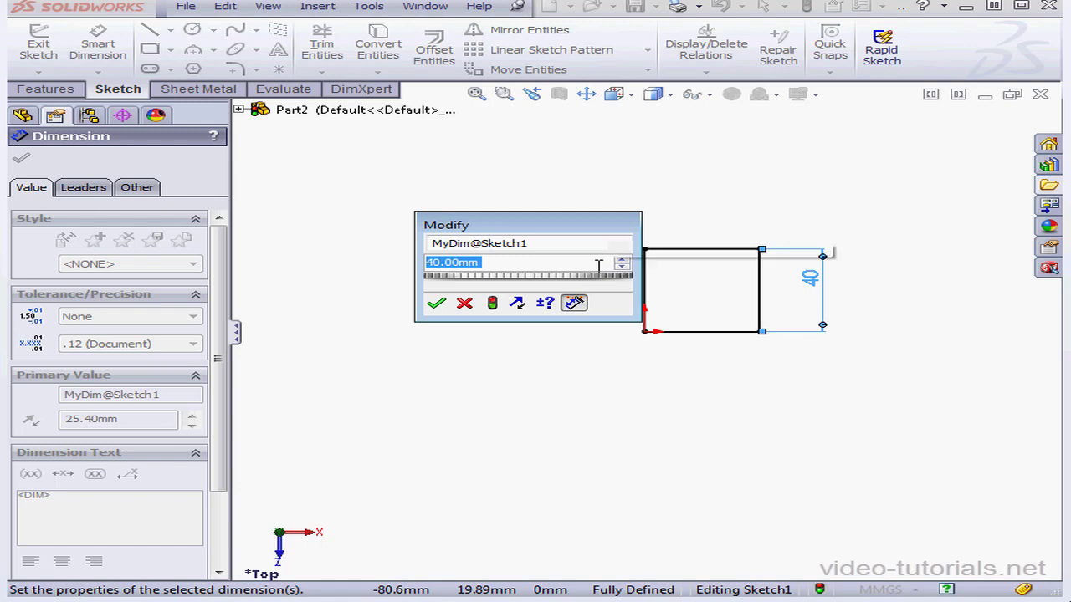
{"action": "left_click", "coordinate": [554, 301]}
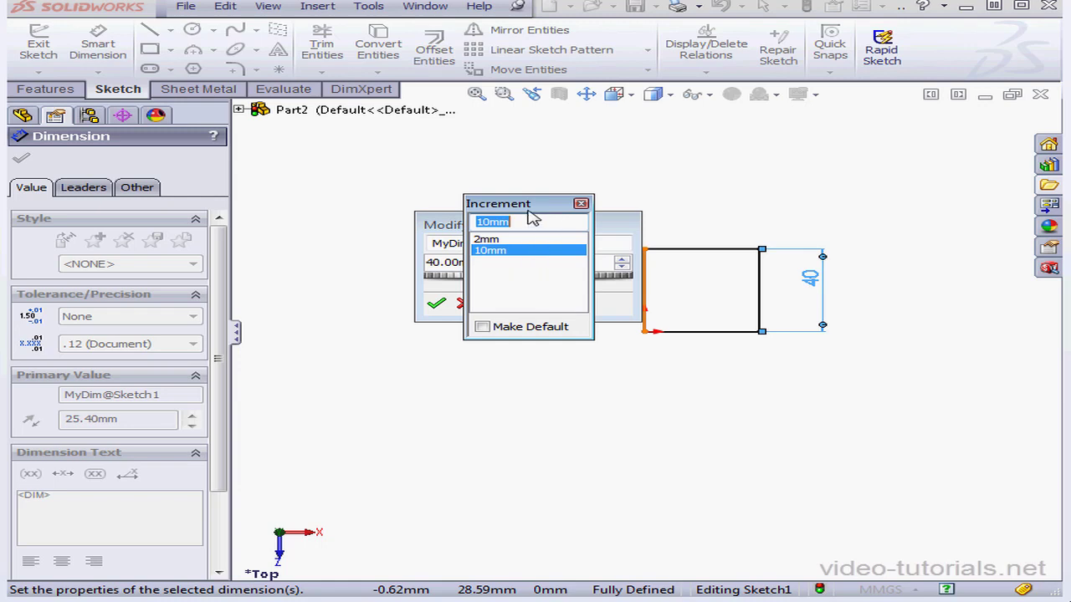
{"action": "left_click_drag", "start_coordinate": [494, 222], "coordinate": [473, 224]}
{"action": "left_click", "coordinate": [580, 203]}
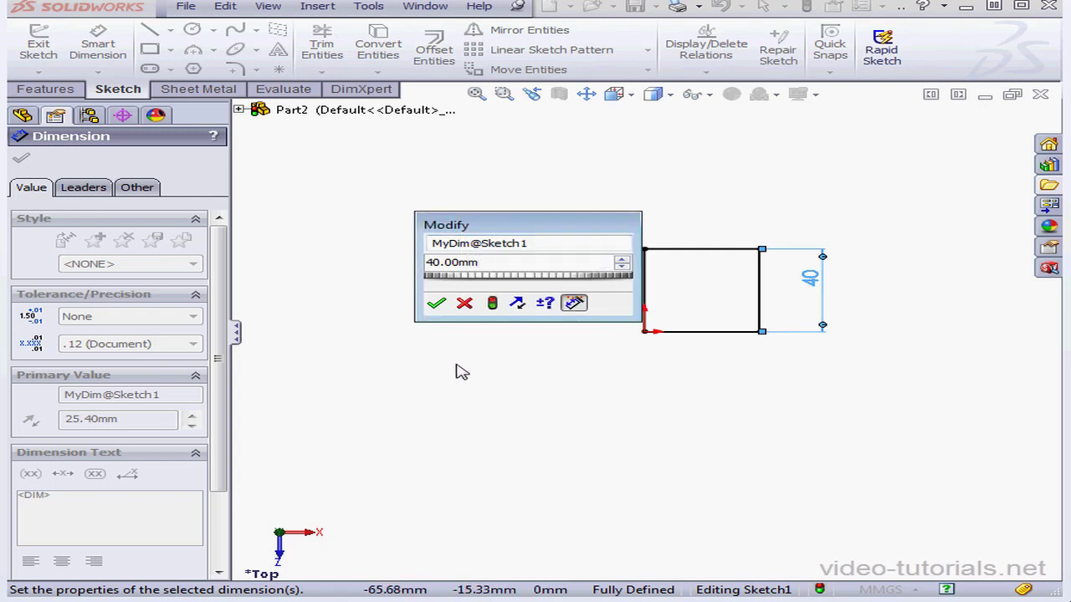
Reverse the MyDim dimension's sense and flip it back, accept the 40 mm value and leave Smart Dimension.
{"action": "left_click", "coordinate": [518, 303]}
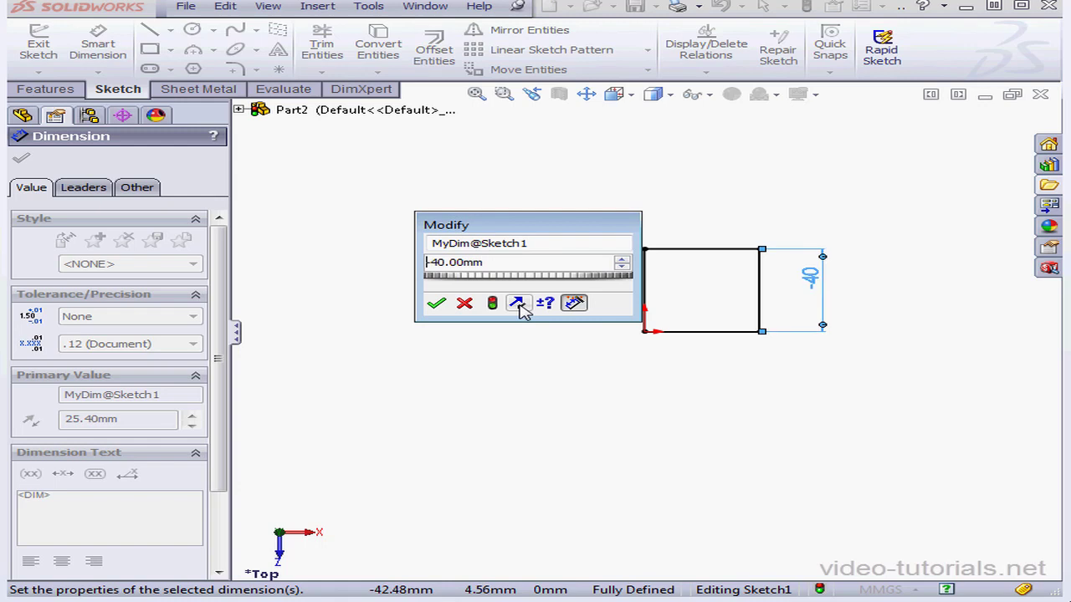
{"action": "left_click", "coordinate": [517, 304]}
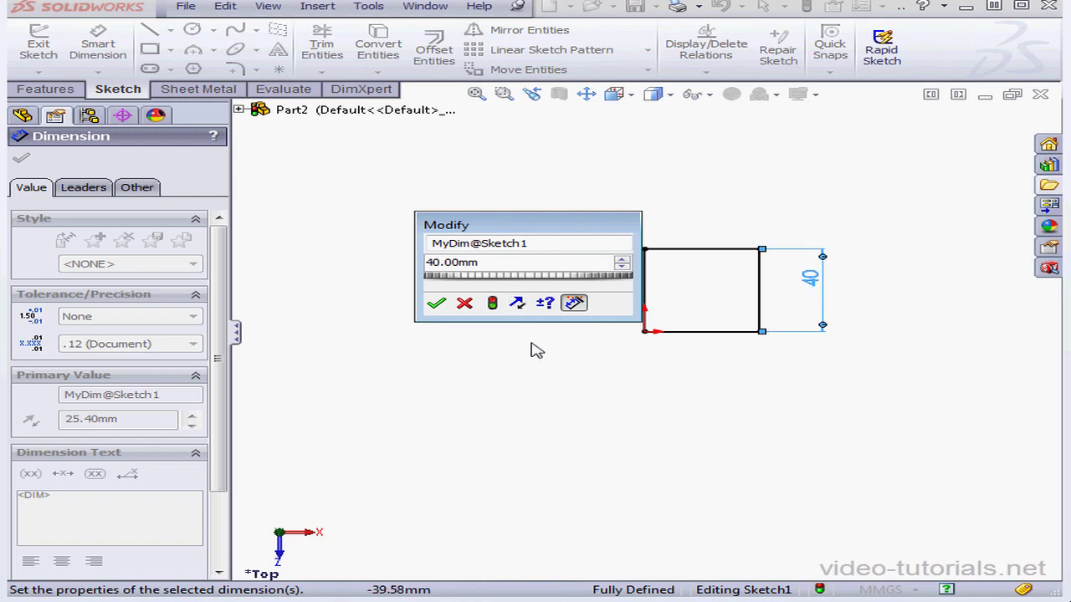
{"action": "left_click", "coordinate": [436, 304]}
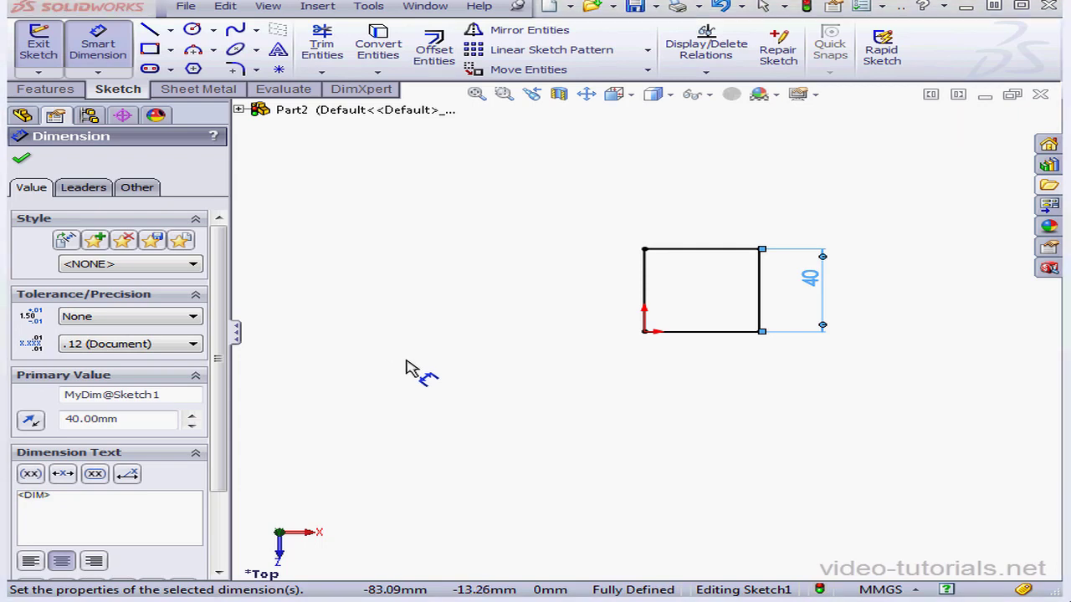
{"action": "key", "text": "Escape"}
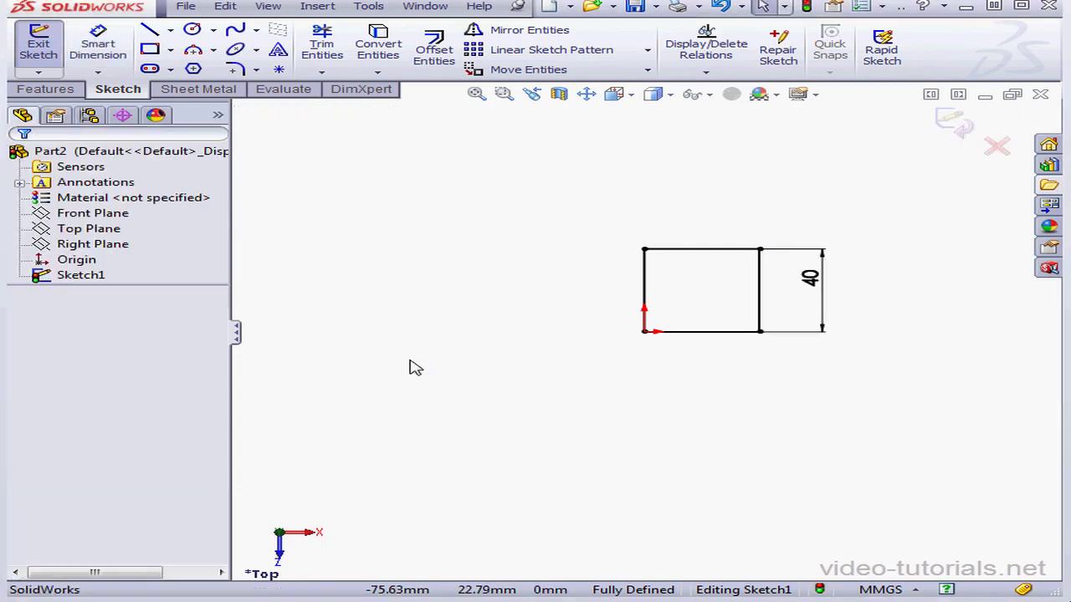
Rebuild the part to close Sketch1.
{"action": "left_click", "coordinate": [44, 278]}
{"action": "left_click_drag", "start_coordinate": [50, 281], "coordinate": [153, 301]}
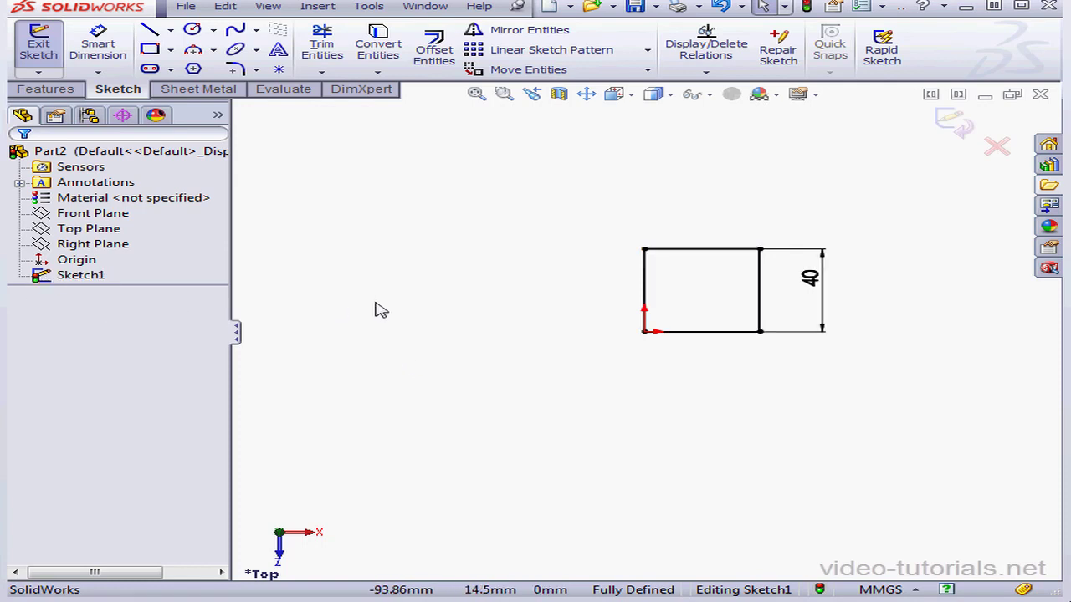
{"action": "left_click", "coordinate": [808, 7]}
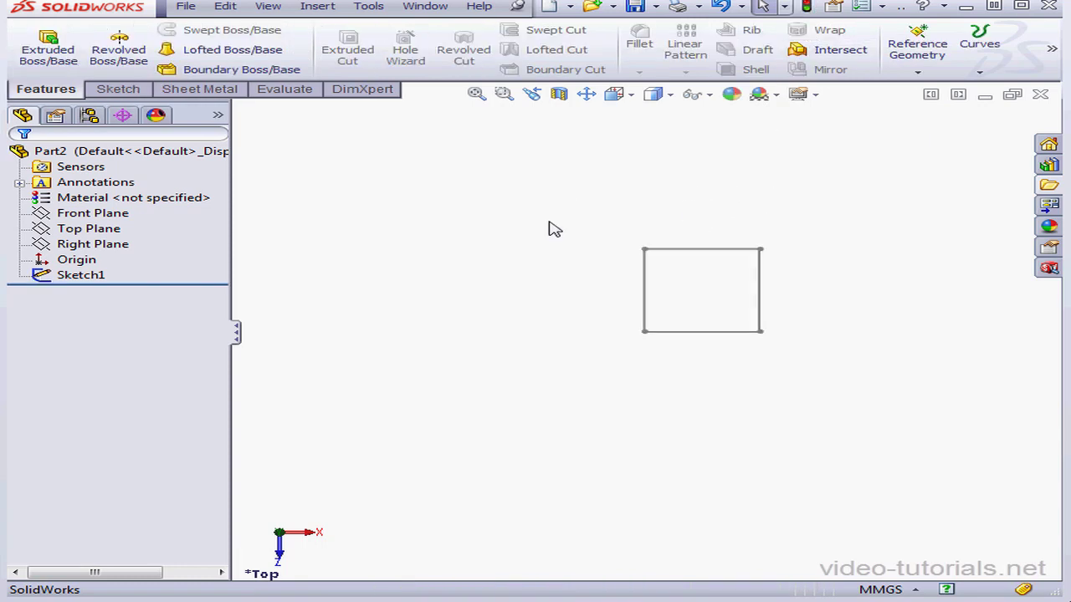
Reopen Sketch1 for editing and exit it through the confirmation corner.
{"action": "right_click", "coordinate": [91, 281]}
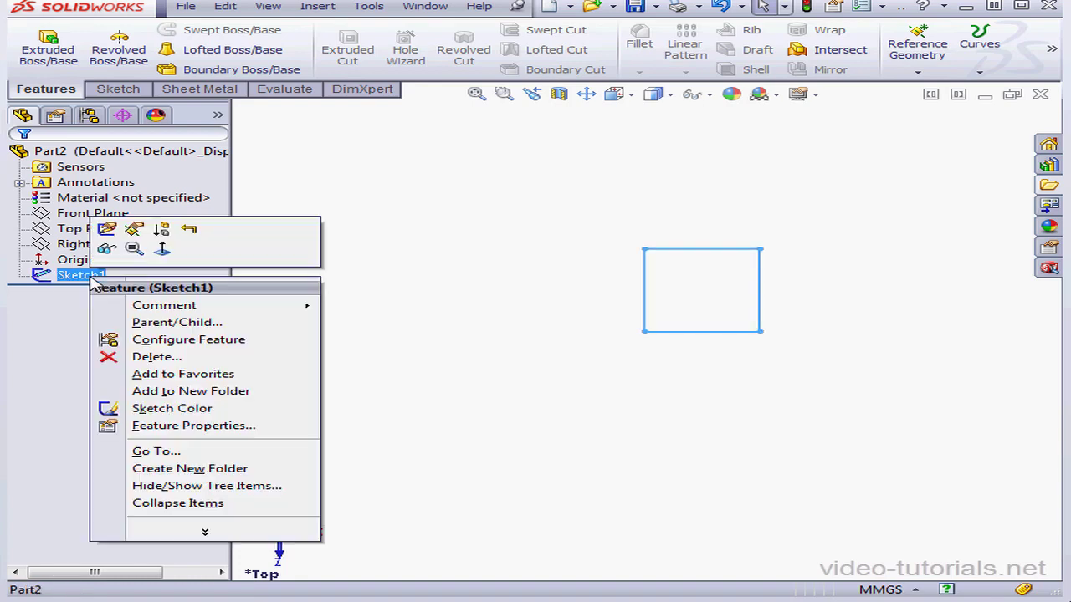
{"action": "left_click", "coordinate": [108, 231]}
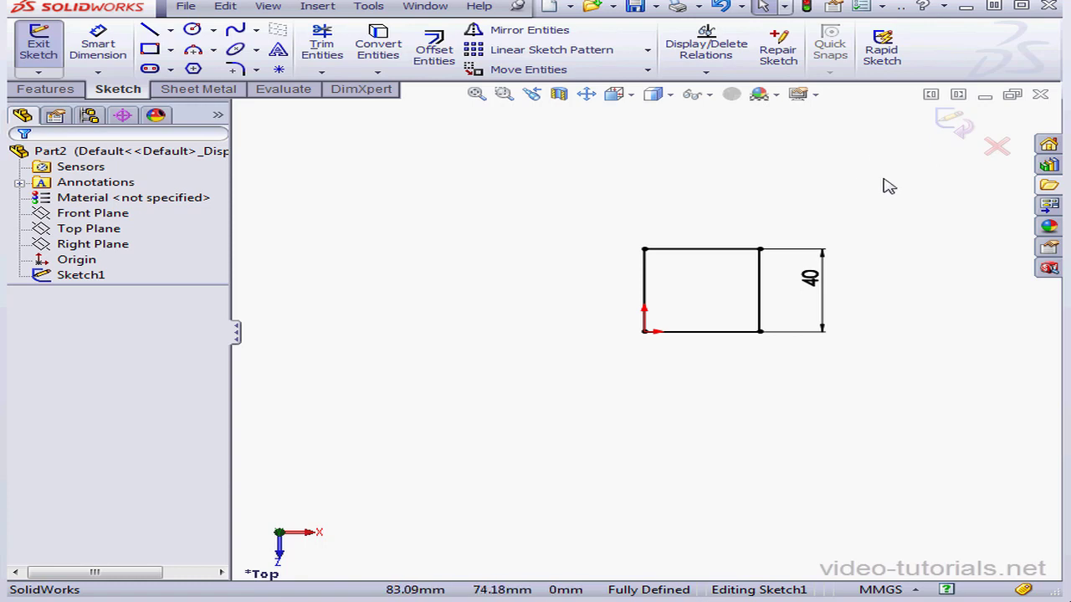
{"action": "left_click", "coordinate": [953, 123]}
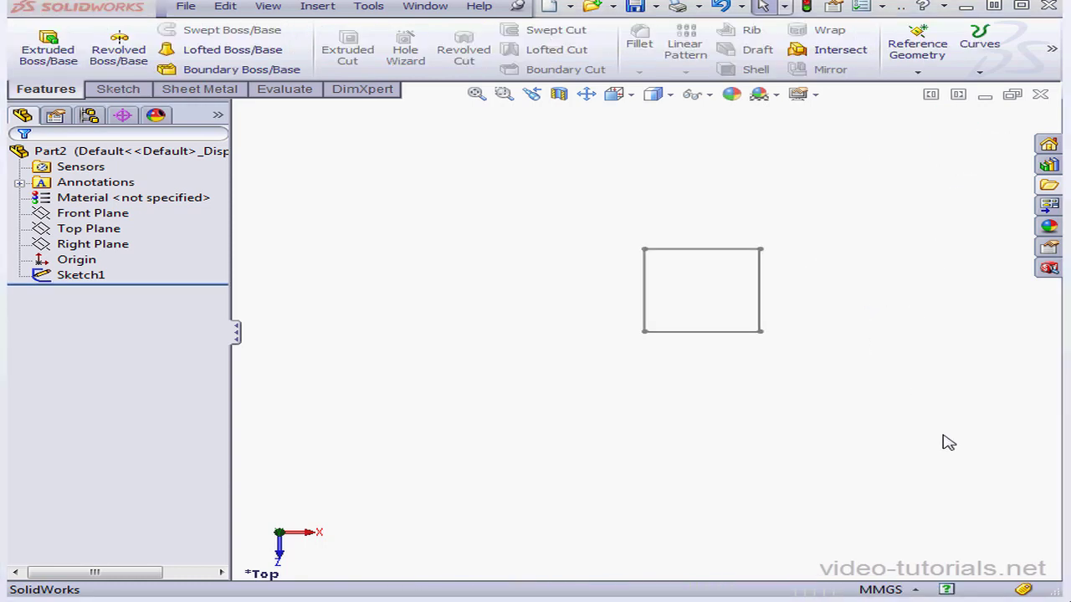
Display Quick Tips, view the tip on editing a sketch, and turn Quick Tips off again.
{"action": "left_click", "coordinate": [947, 591]}
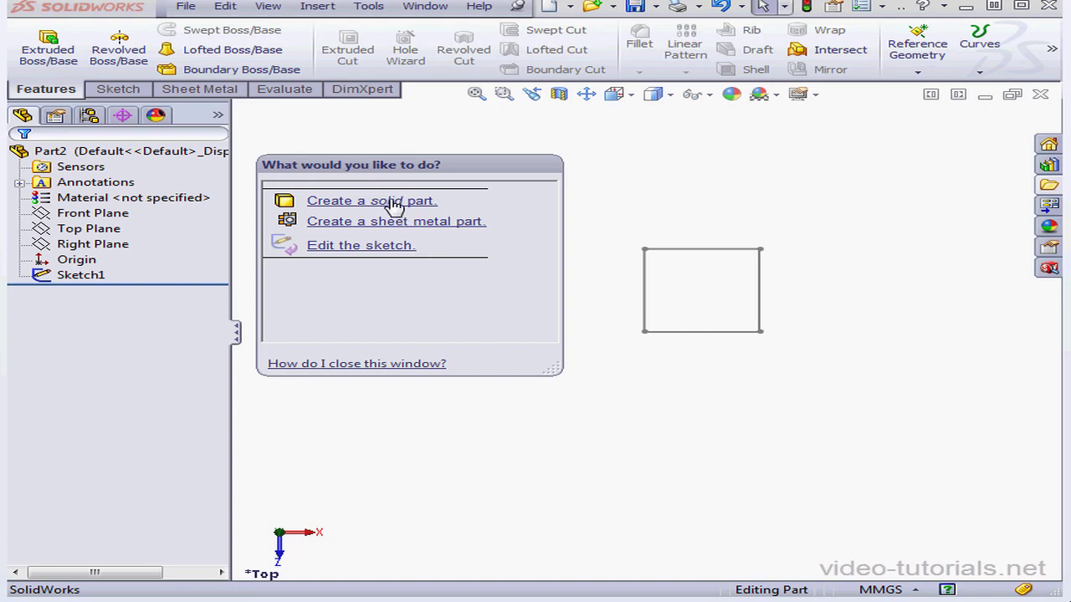
{"action": "mouse_move", "coordinate": [394, 205]}
{"action": "mouse_move", "coordinate": [373, 250]}
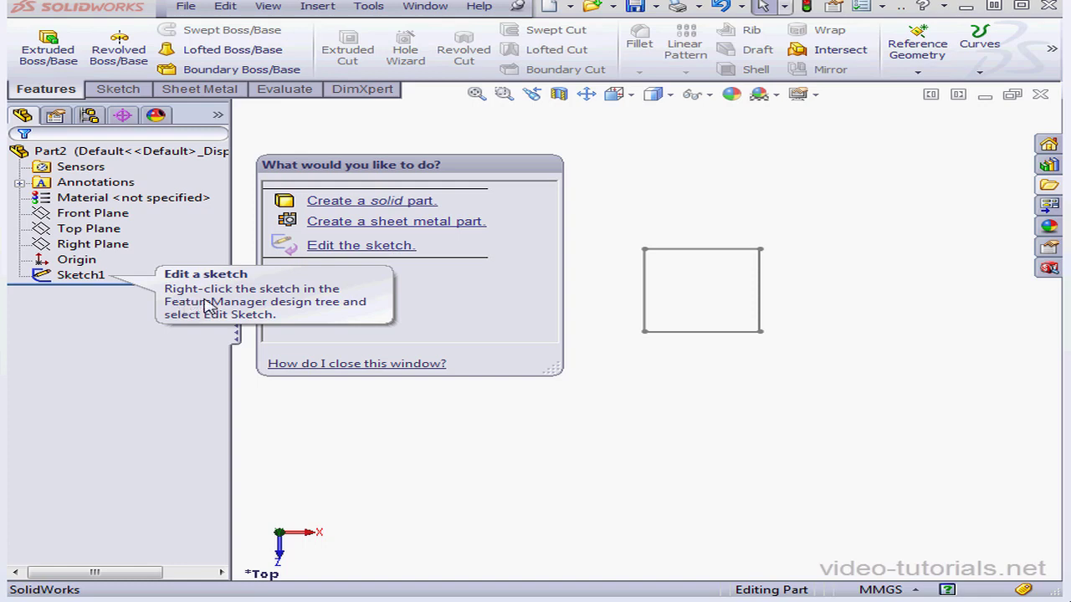
{"action": "left_click", "coordinate": [395, 202]}
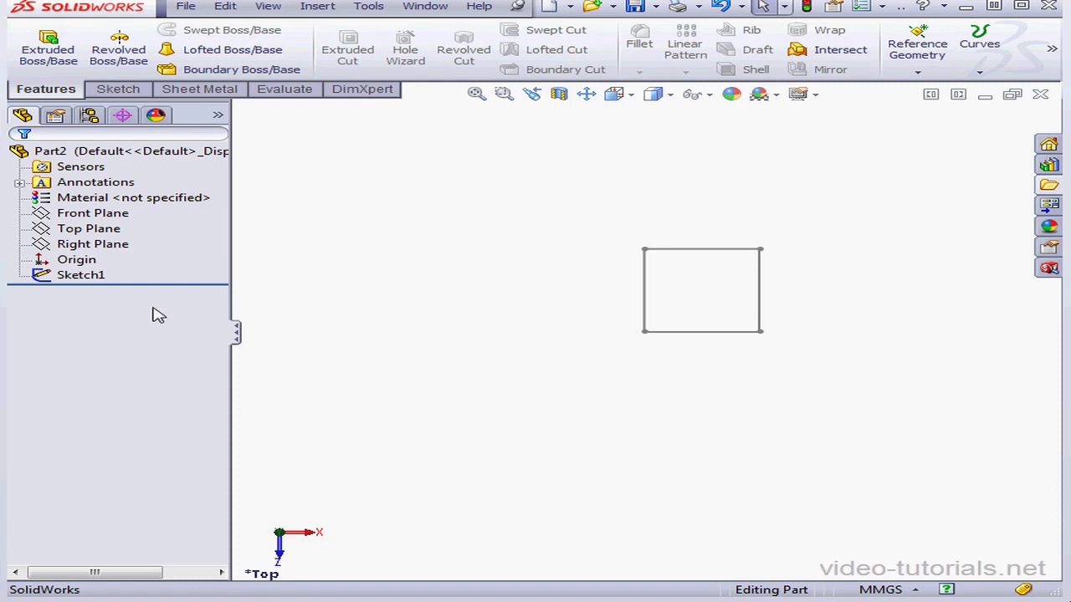
Add the tag MyTag to Sketch1.
{"action": "left_click", "coordinate": [77, 278]}
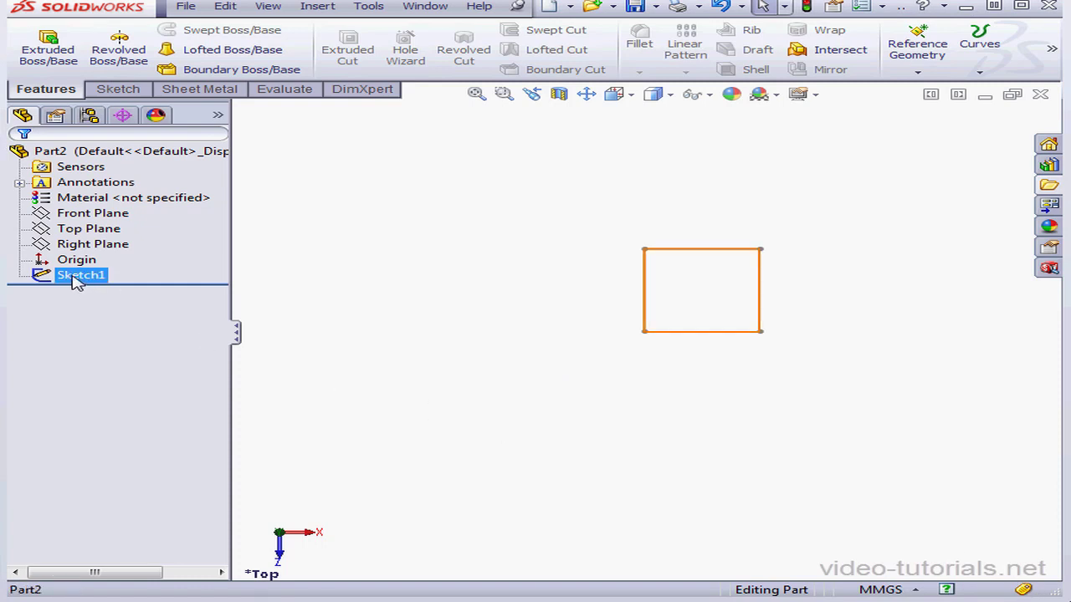
{"action": "left_click", "coordinate": [1027, 590]}
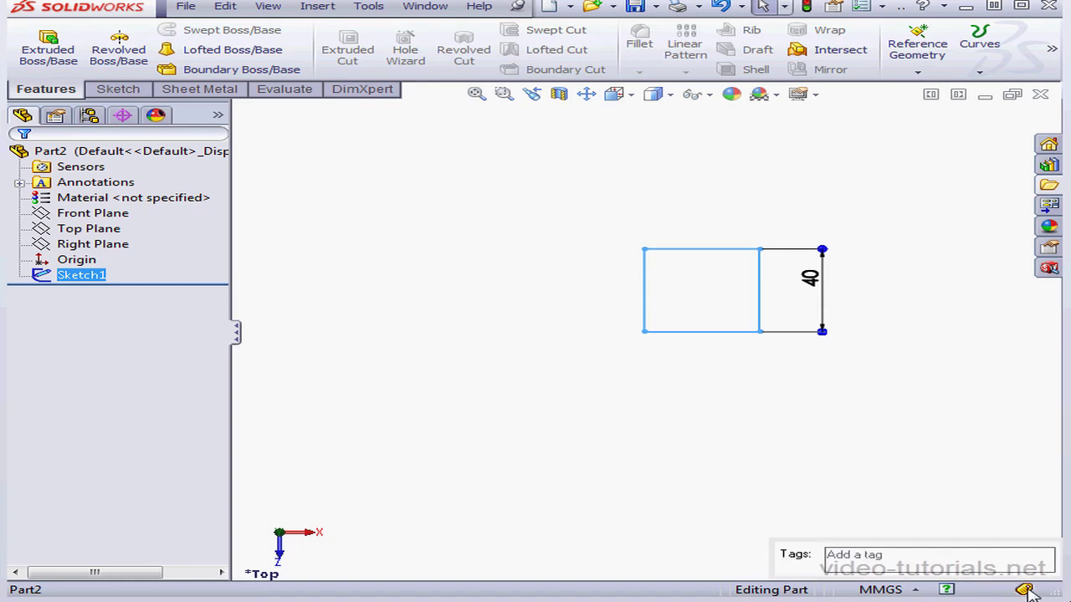
{"action": "left_click", "coordinate": [874, 555]}
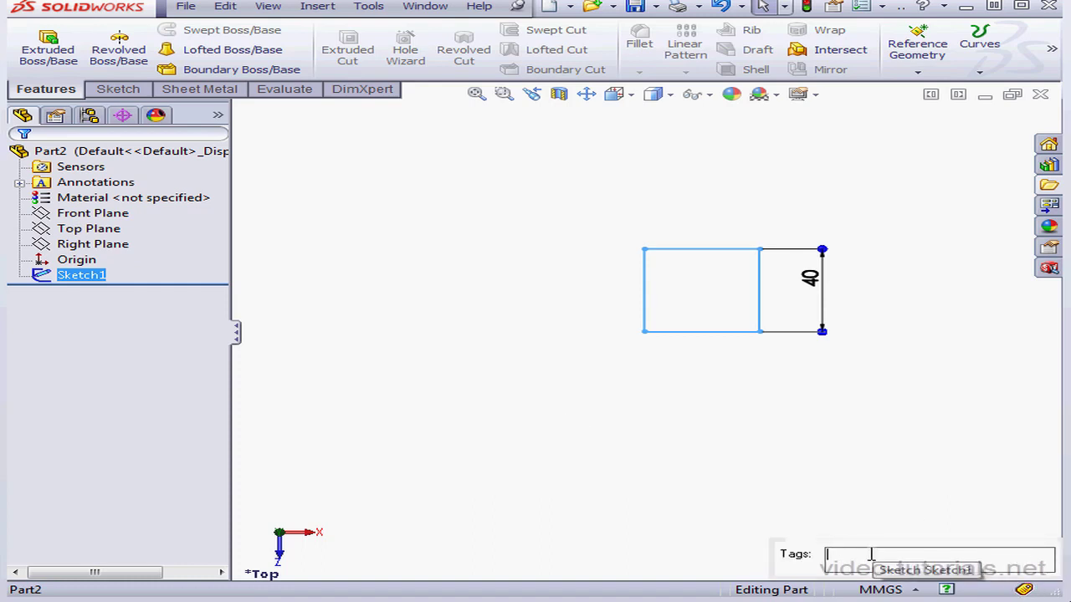
{"action": "type", "text": "MyTag"}
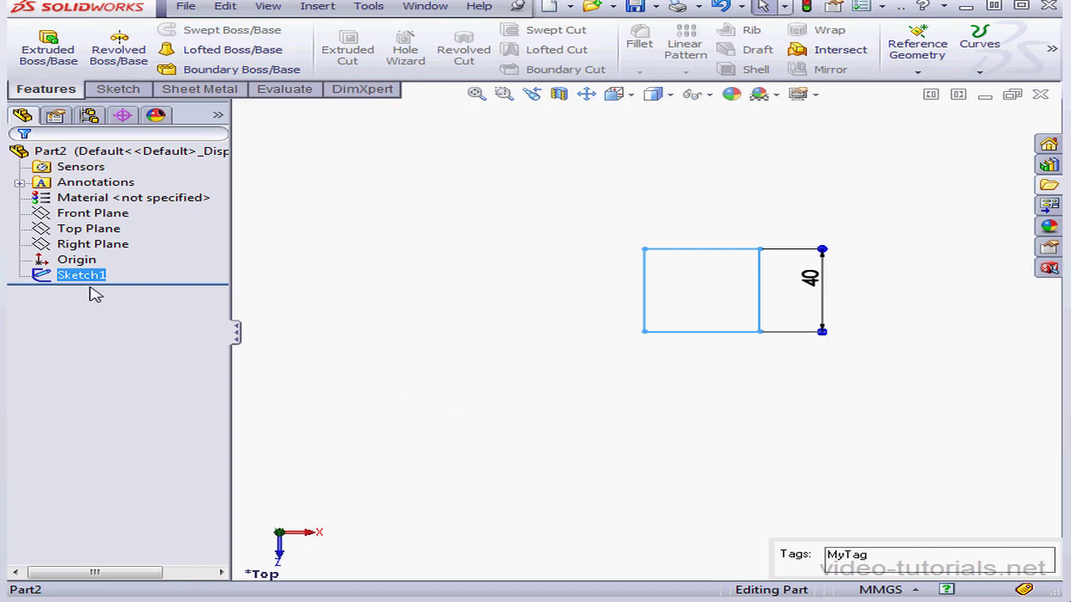
Filter the FeatureManager design tree by mytag and clear the filter.
{"action": "left_click", "coordinate": [122, 135]}
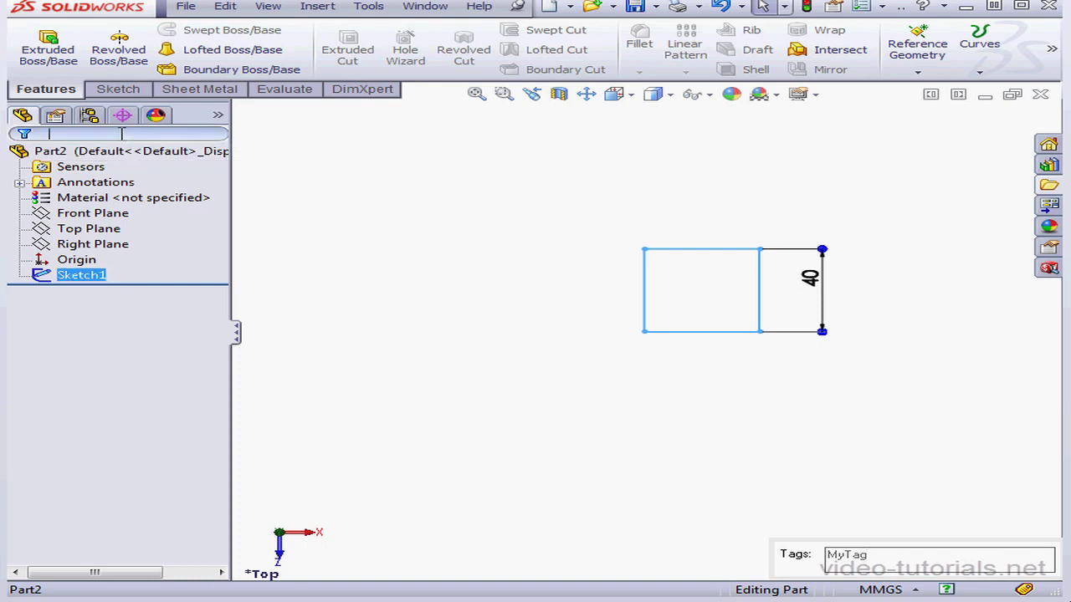
{"action": "type", "text": "mytag"}
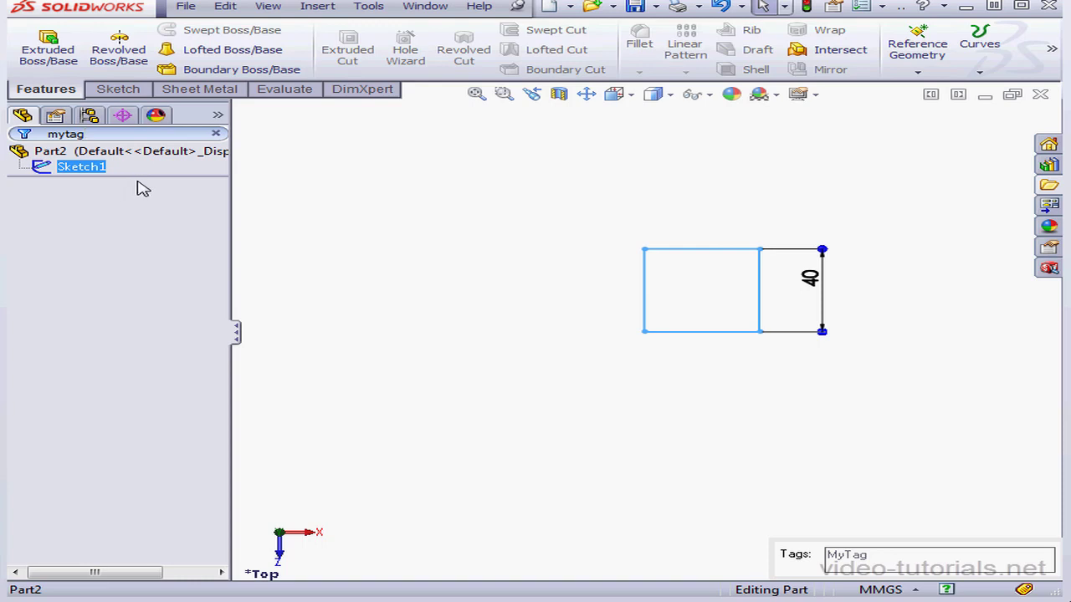
{"action": "left_click", "coordinate": [216, 133]}
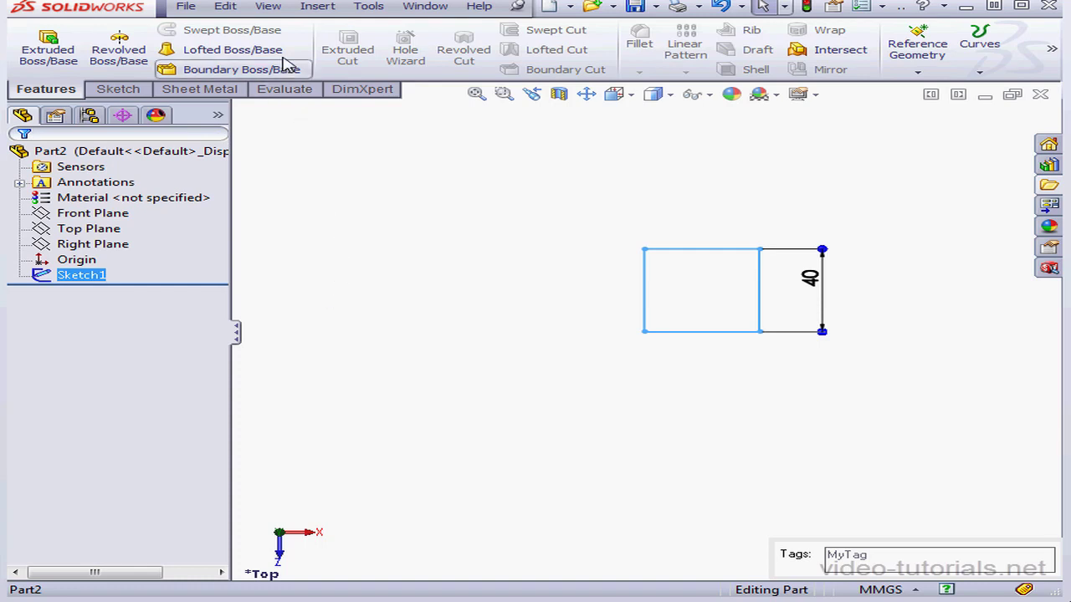
Hide the status bar and clear the Sketch1 selection.
{"action": "left_click", "coordinate": [268, 6]}
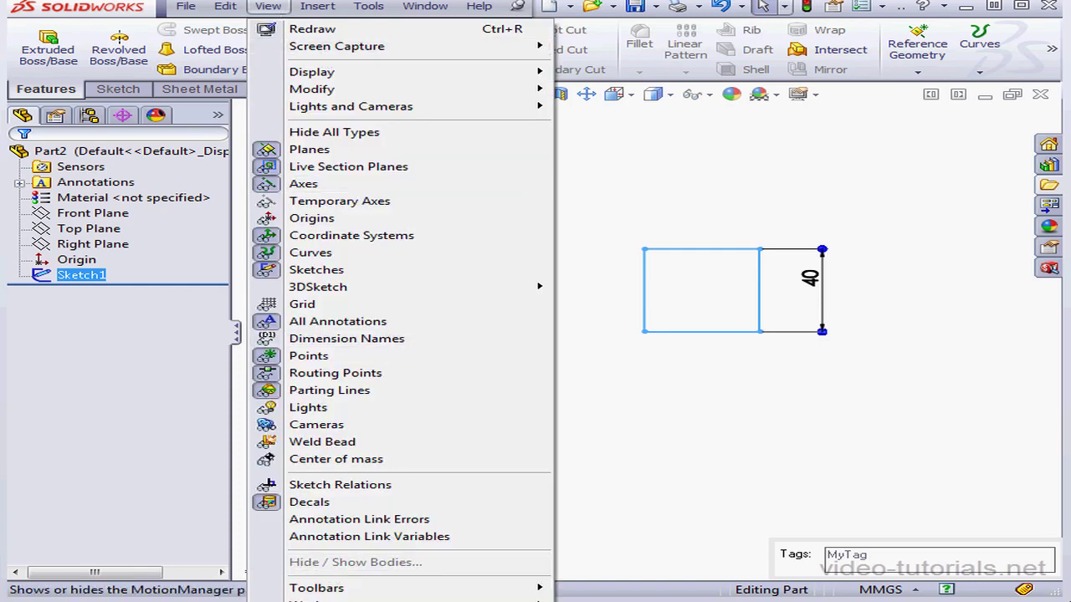
{"action": "left_click", "coordinate": [426, 599]}
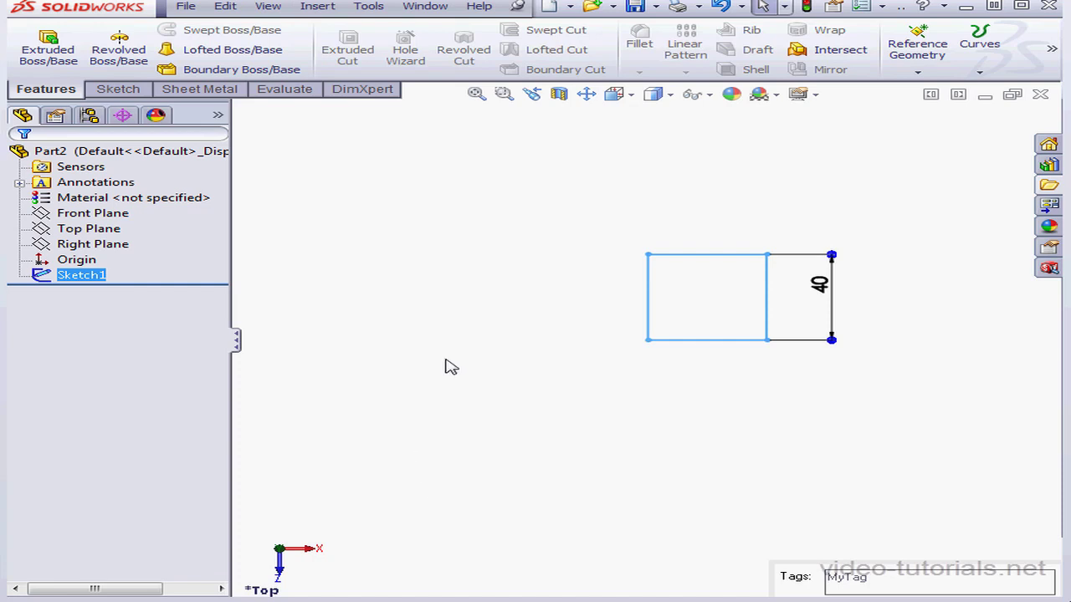
{"action": "left_click", "coordinate": [460, 316]}
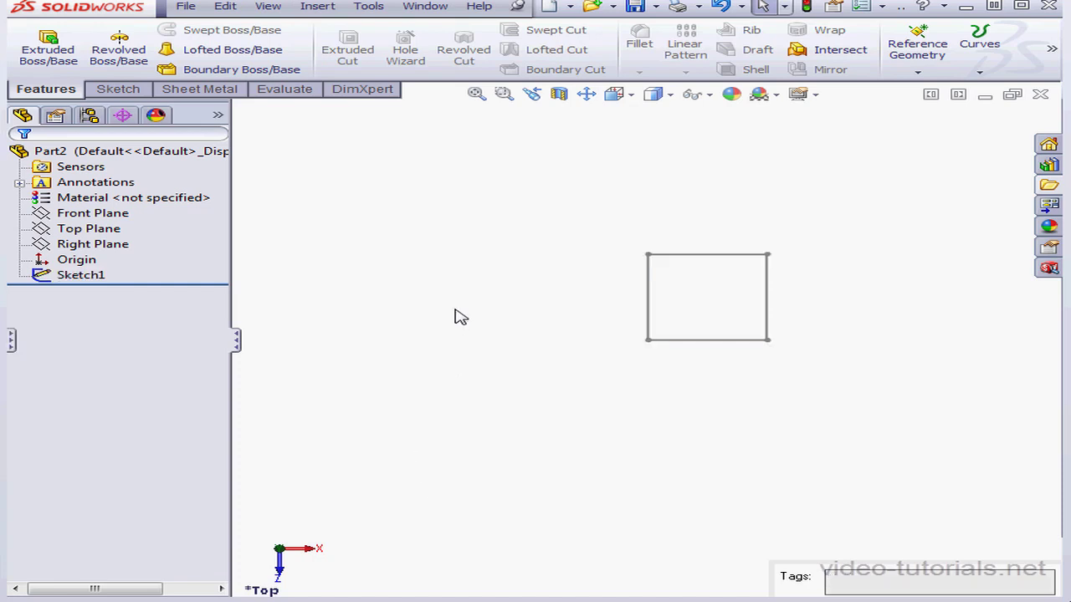
Toggle the full-screen graphics area on and off, and review the view display commands and the graphics area's shortcut commands.
{"action": "key", "text": "F11"}
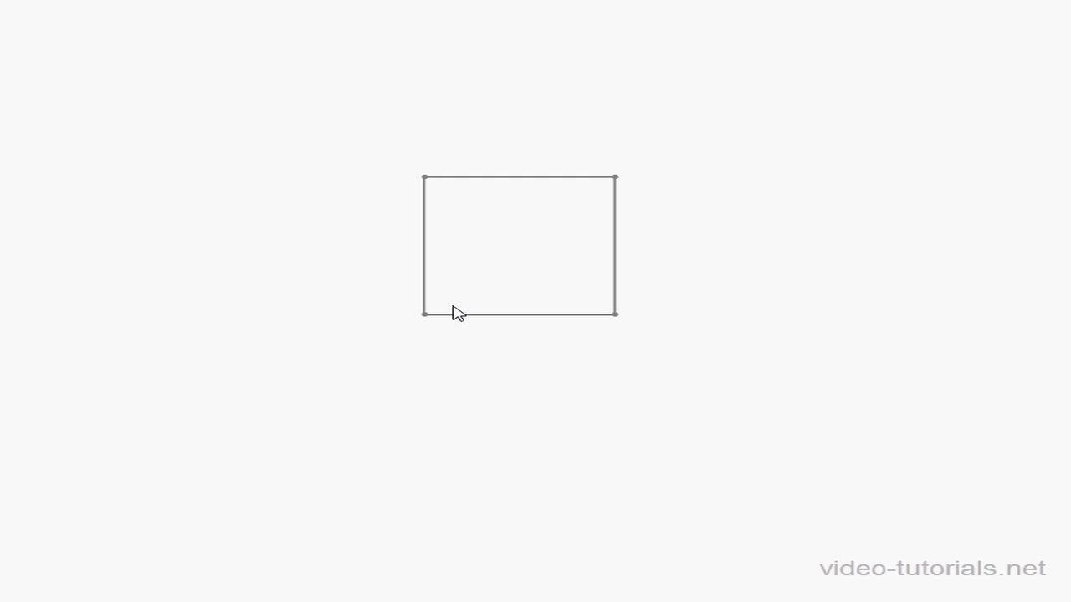
{"action": "key", "text": "F11"}
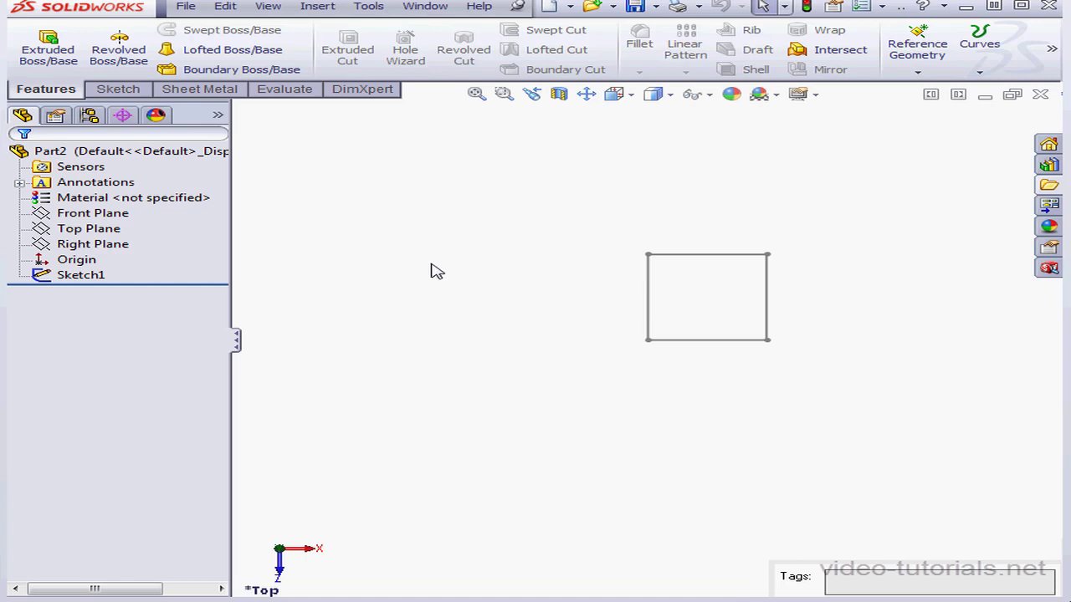
{"action": "left_click", "coordinate": [269, 7]}
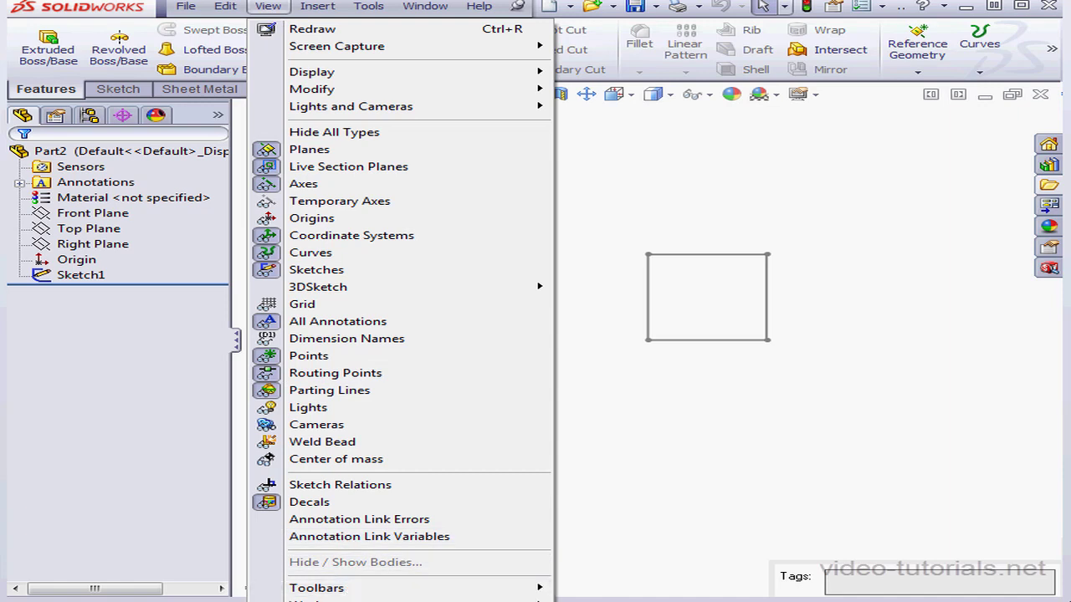
{"action": "left_click", "coordinate": [641, 517]}
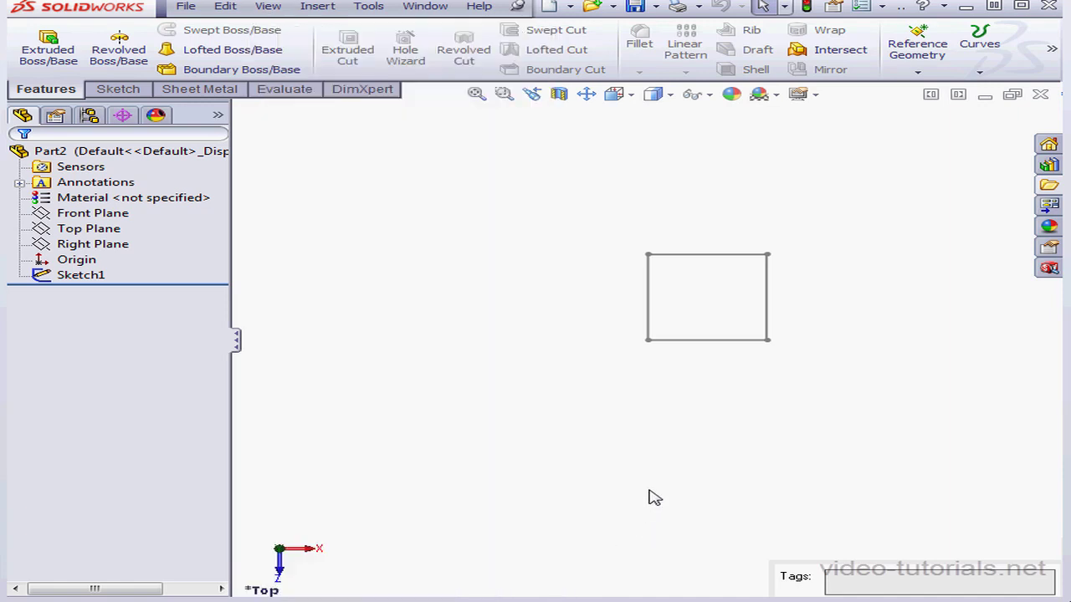
{"action": "right_click", "coordinate": [438, 242]}
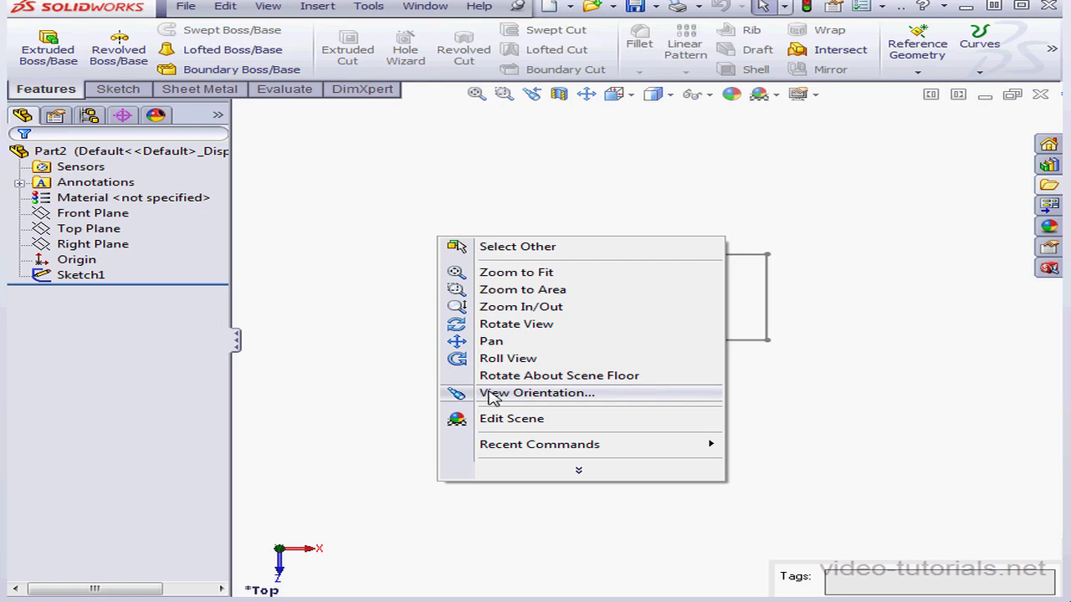
{"action": "left_click", "coordinate": [377, 378]}
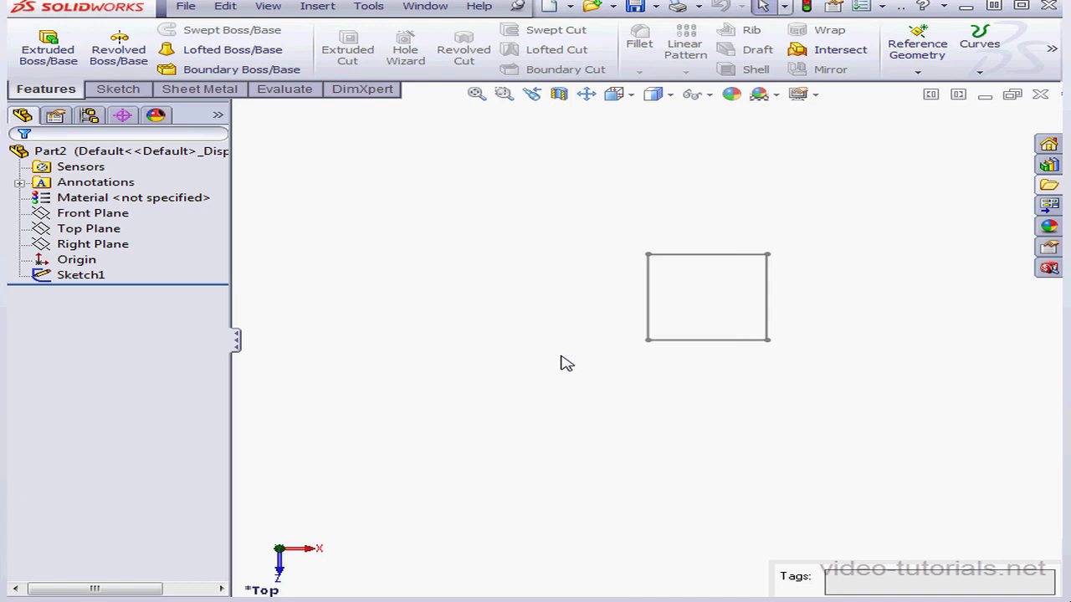
Examine the general system options and the document's drafting standard and unit settings, and close the options.
{"action": "left_click", "coordinate": [882, 7]}
{"action": "left_click", "coordinate": [893, 25]}
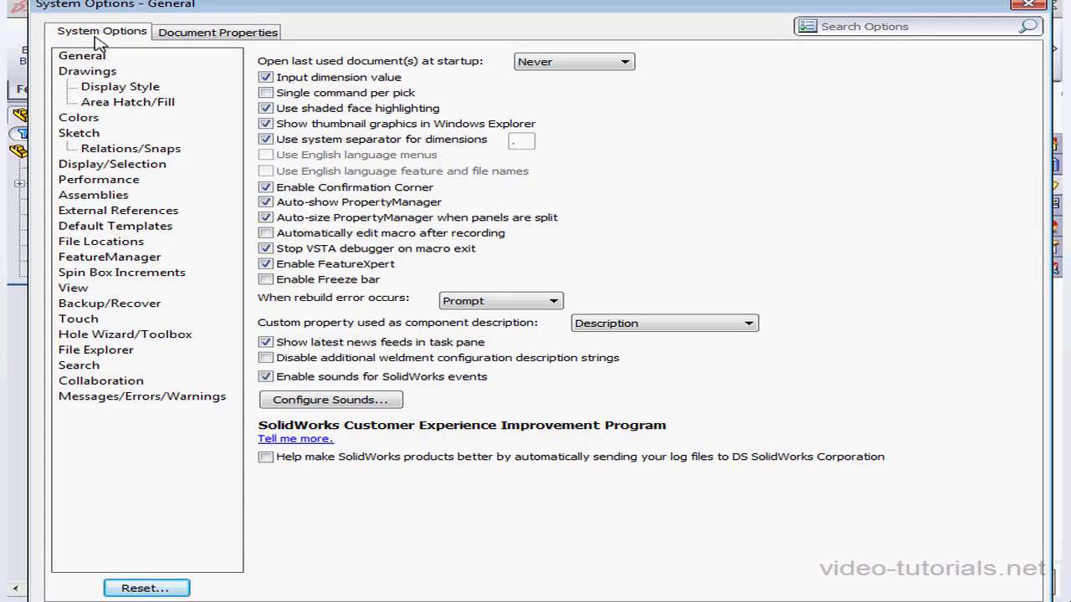
{"action": "left_click", "coordinate": [219, 40]}
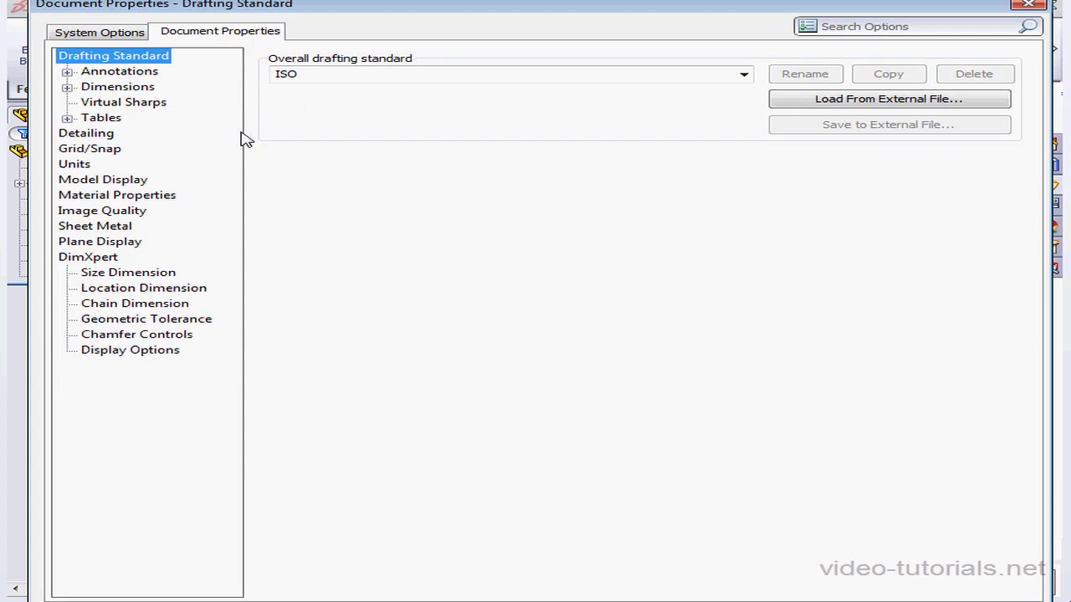
{"action": "left_click", "coordinate": [76, 164]}
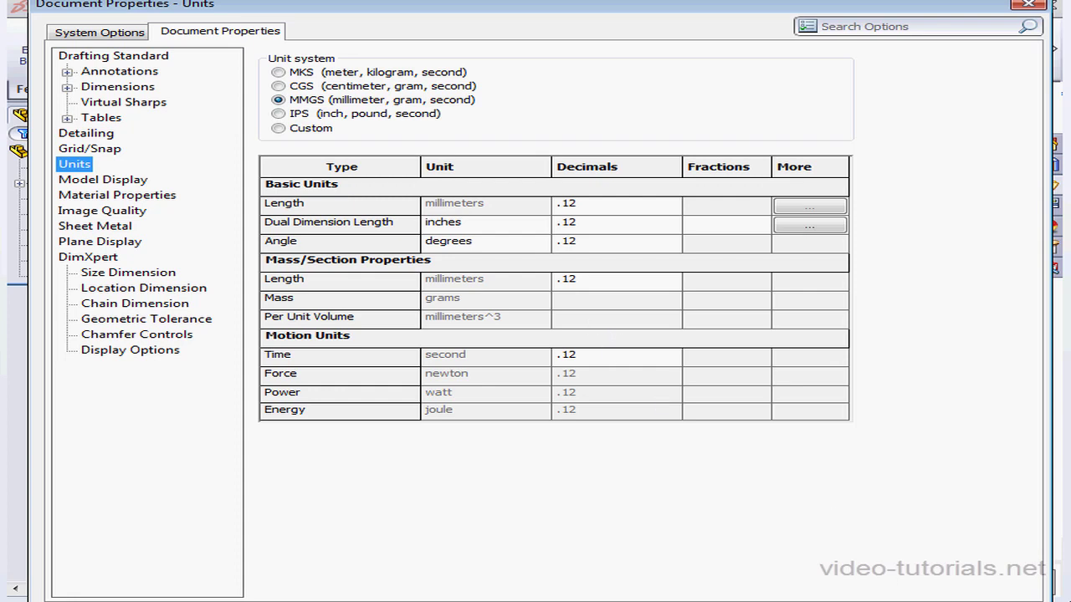
{"action": "key", "text": "Return"}
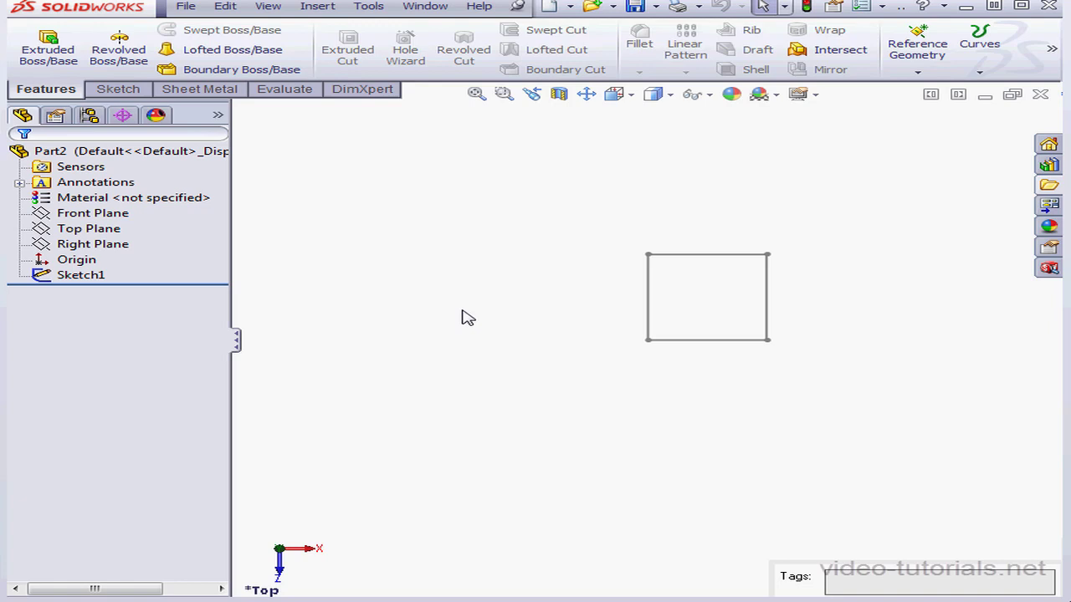